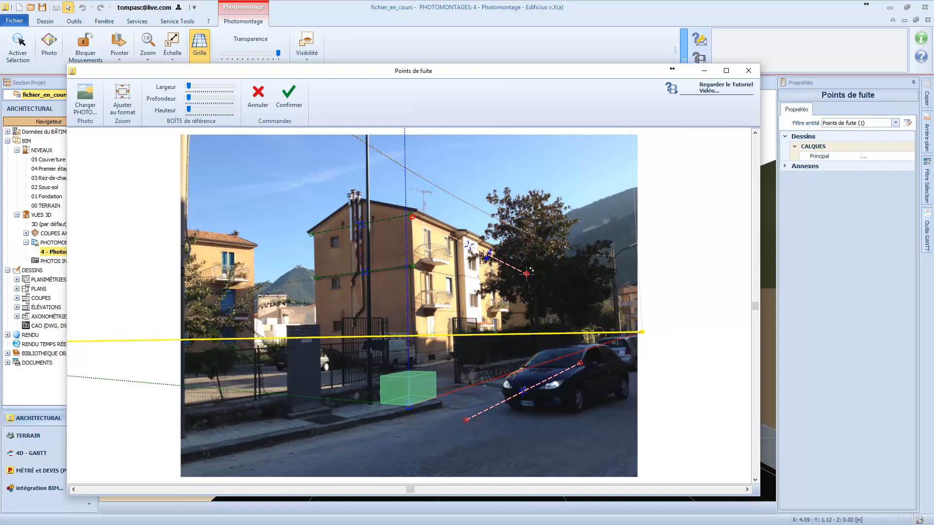
- Align the two red perspective guides with the roofline and lower balcony line of the existing building's street-facing facade
{"action": "left_click_drag", "start_coordinate": [526, 273], "coordinate": [498, 253]}
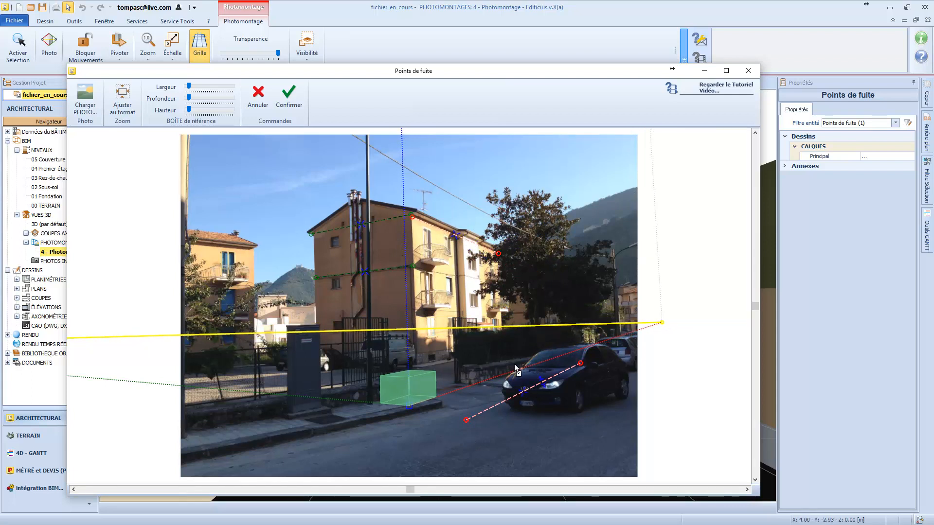
{"action": "left_click_drag", "start_coordinate": [526, 389], "coordinate": [481, 278]}
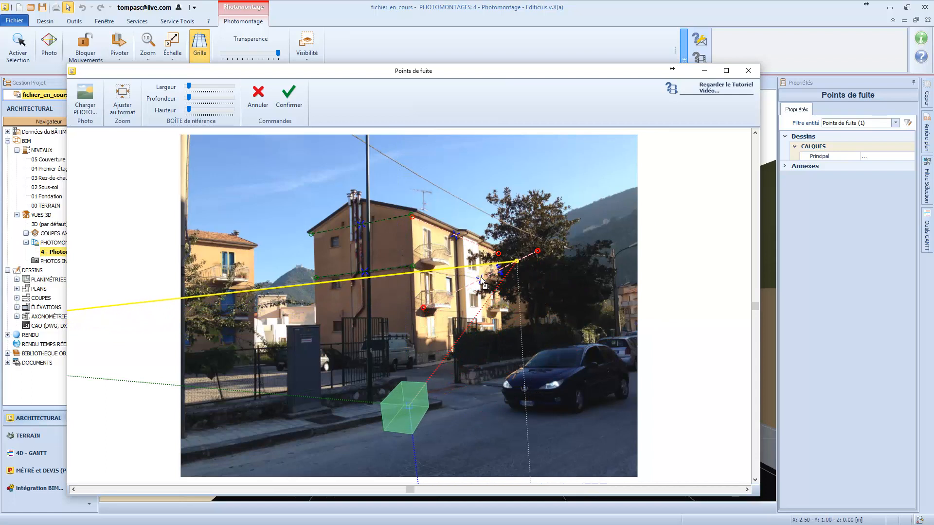
{"action": "left_click_drag", "start_coordinate": [538, 250], "coordinate": [497, 309]}
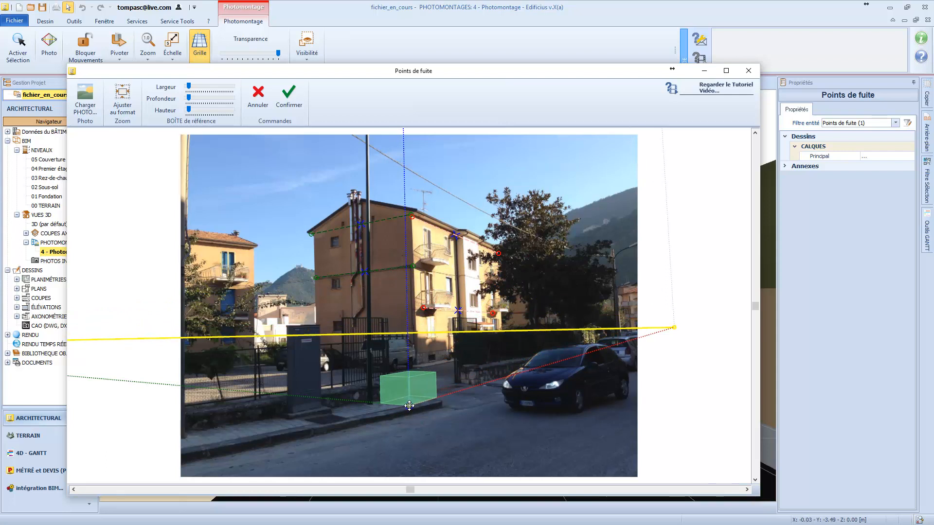
- Place the reference box's origin at the building's front base corner, enlarge its width, depth and height to the building's volume, and confirm the vanishing points
{"action": "left_click_drag", "start_coordinate": [408, 406], "coordinate": [414, 367]}
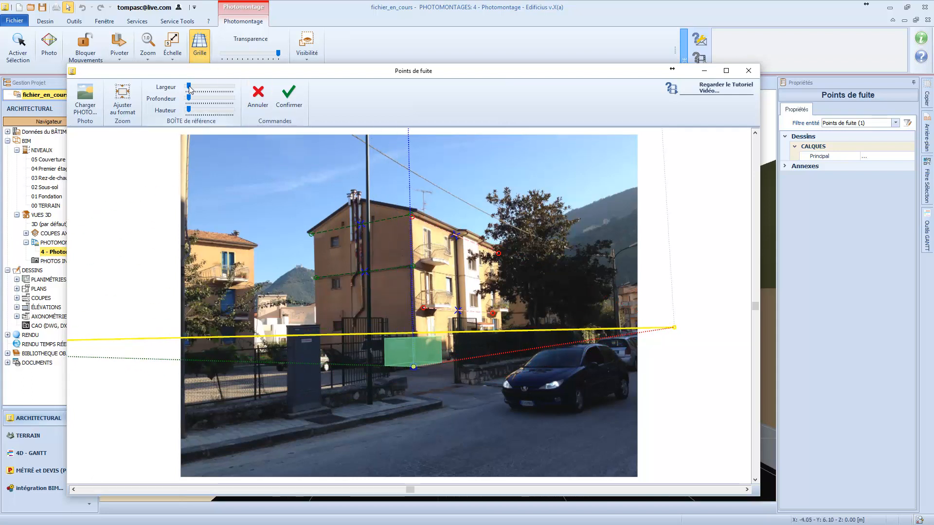
{"action": "left_click_drag", "start_coordinate": [190, 87], "coordinate": [208, 115]}
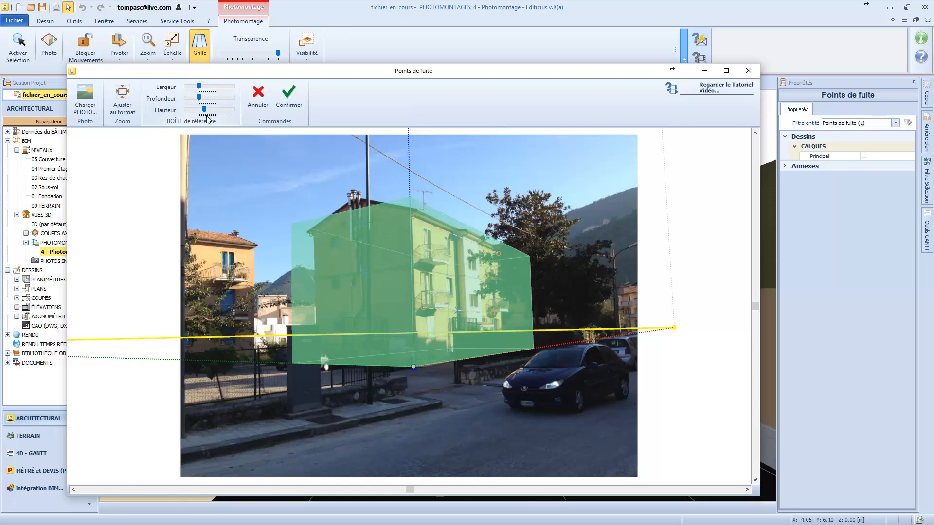
{"action": "left_click", "coordinate": [289, 105]}
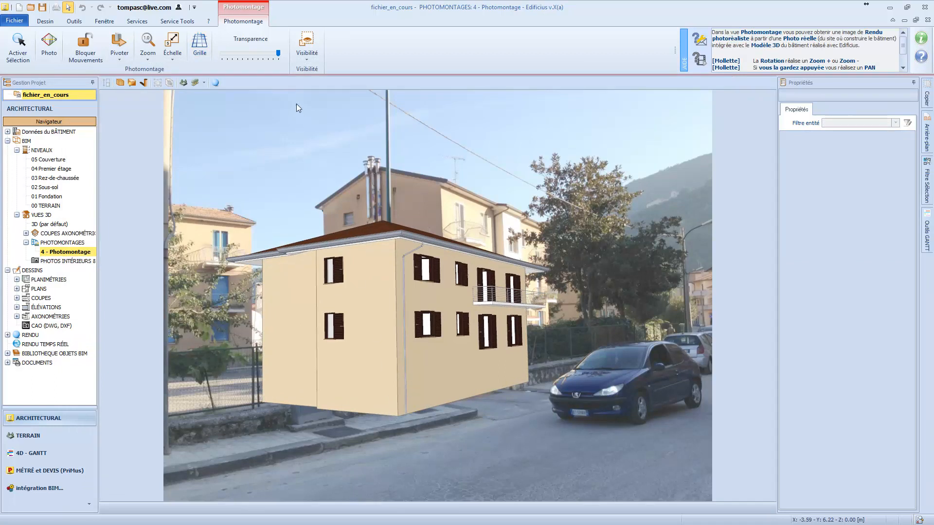
- Move and enlarge the house model over the existing building in the photo, making it transparent for alignment and fully opaque again
{"action": "left_click_drag", "start_coordinate": [280, 58], "coordinate": [234, 59]}
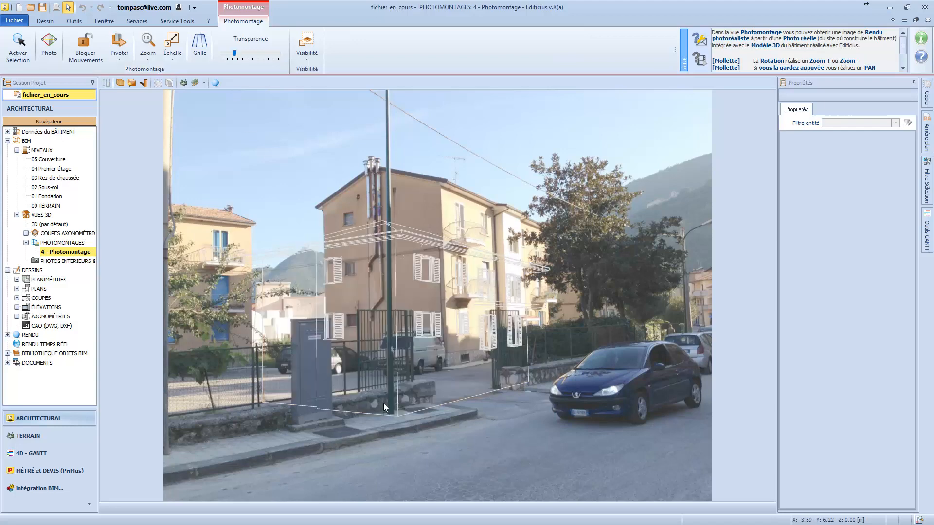
{"action": "middle_click_drag", "start_coordinate": [383, 404], "coordinate": [459, 350]}
{"action": "scroll", "coordinate": [437, 312], "scroll_direction": "up", "scroll_amount": 3}
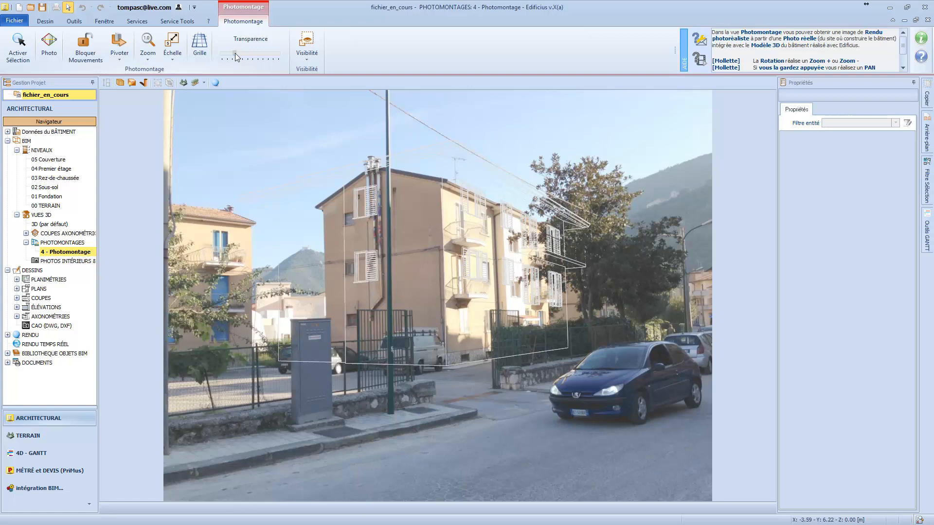
{"action": "left_click", "coordinate": [270, 59]}
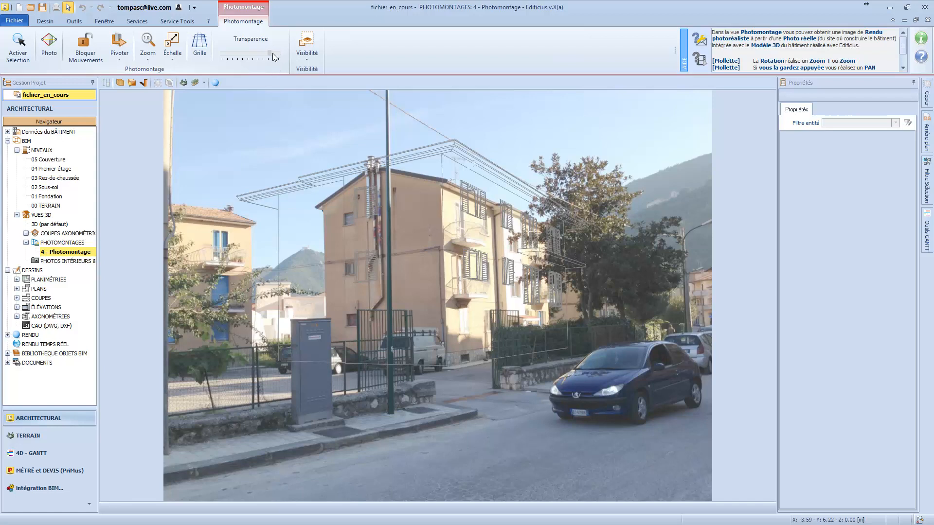
{"action": "left_click_drag", "start_coordinate": [271, 53], "coordinate": [293, 59]}
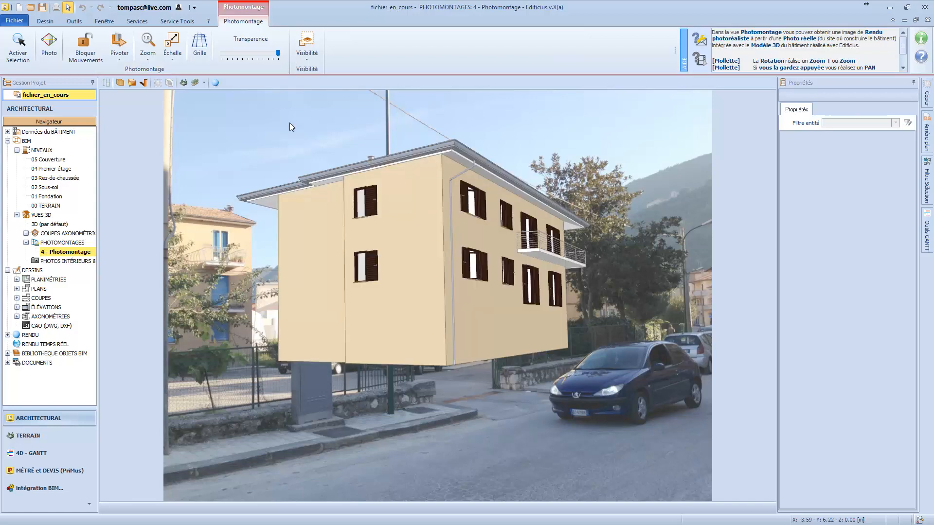
- Turn on shadows and run the sun animation for 08/06/2018 from 07:34:55, pausing it at 16:22:55
{"action": "left_click", "coordinate": [144, 82]}
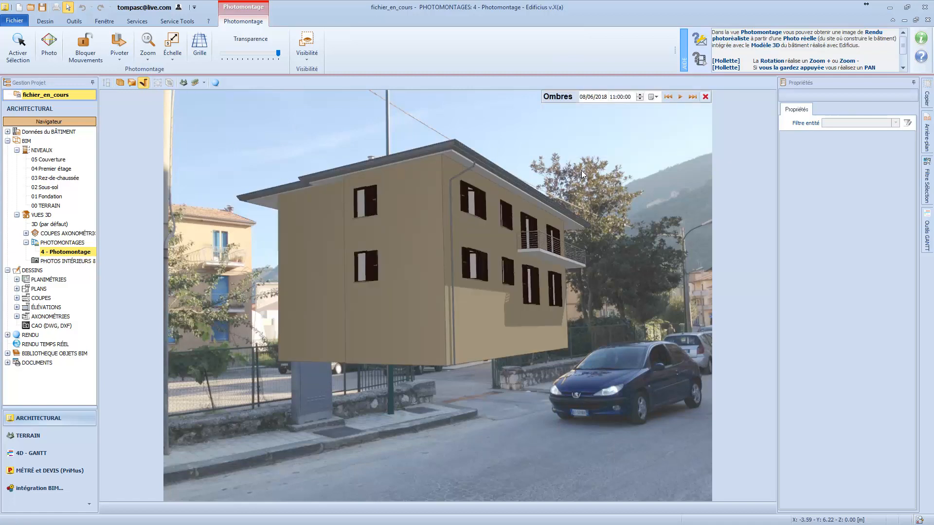
{"action": "mouse_move", "coordinate": [601, 149]}
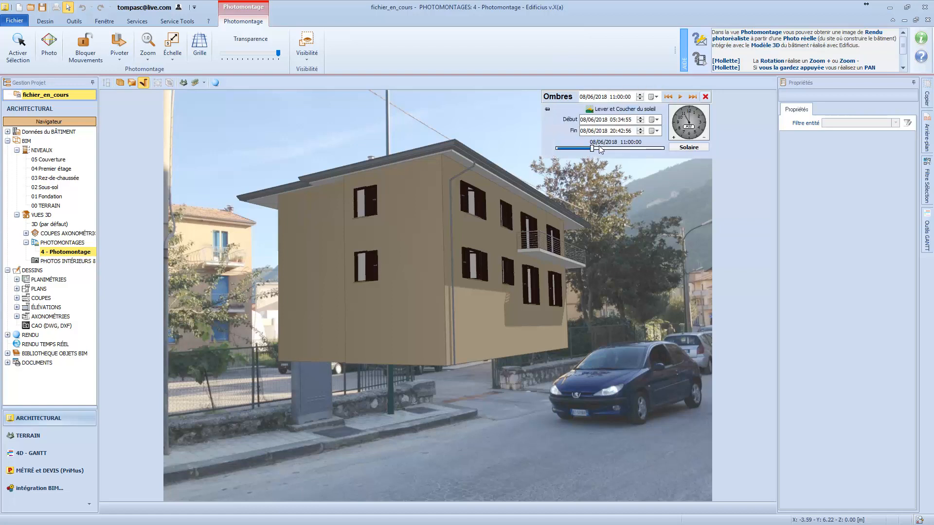
{"action": "mouse_move", "coordinate": [593, 150]}
{"action": "left_mouse_down"}
{"action": "mouse_move", "coordinate": [655, 150]}
{"action": "mouse_move", "coordinate": [574, 148]}
{"action": "left_mouse_up"}
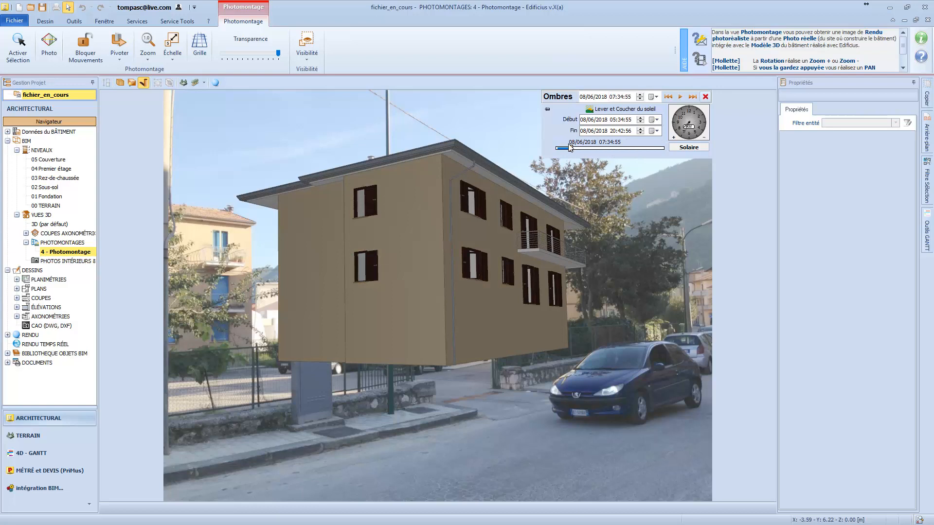
{"action": "left_click", "coordinate": [681, 97]}
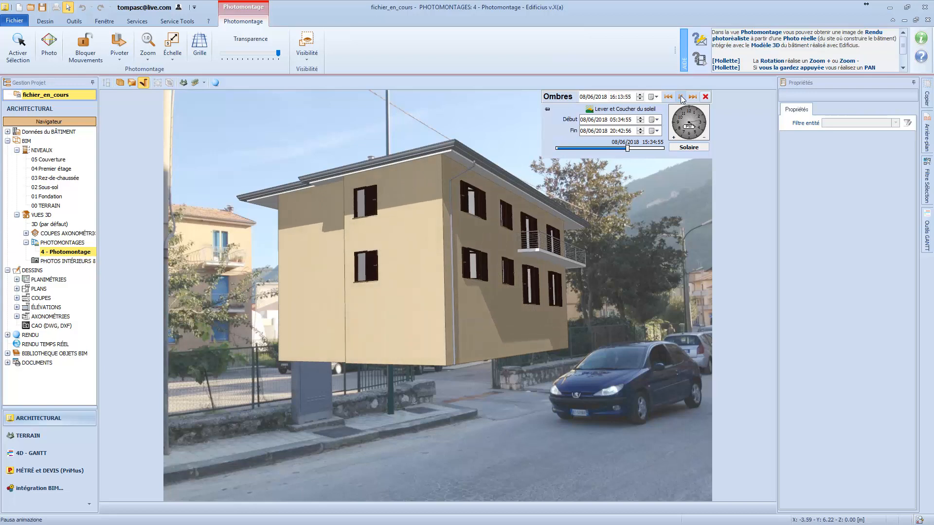
{"action": "left_click", "coordinate": [681, 97]}
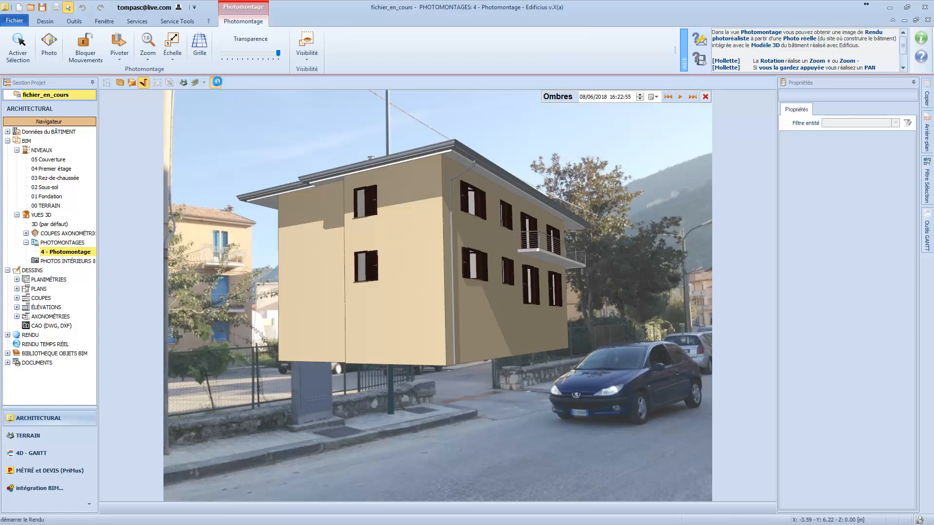
- Open the render settings and choose Haute quality with Éclairage Direct lighting for exteriors
{"action": "left_click", "coordinate": [216, 82]}
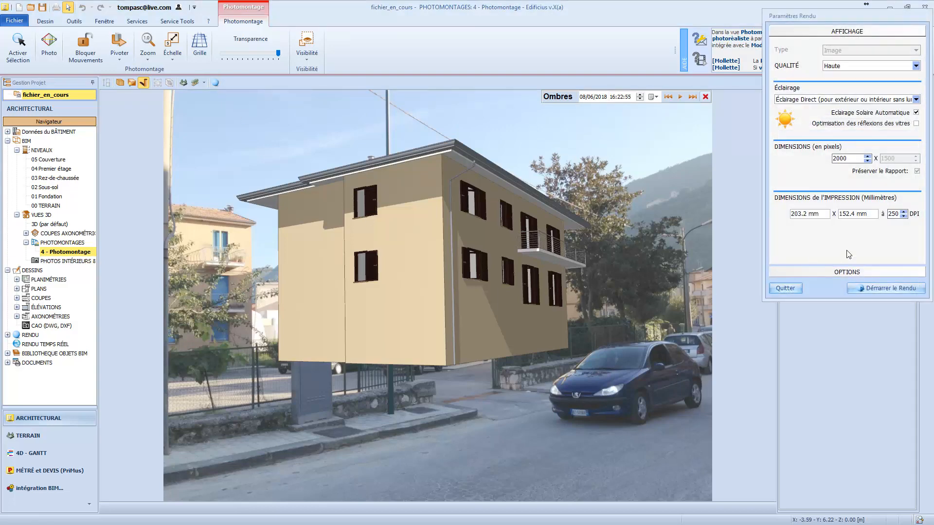
{"action": "left_click", "coordinate": [916, 67]}
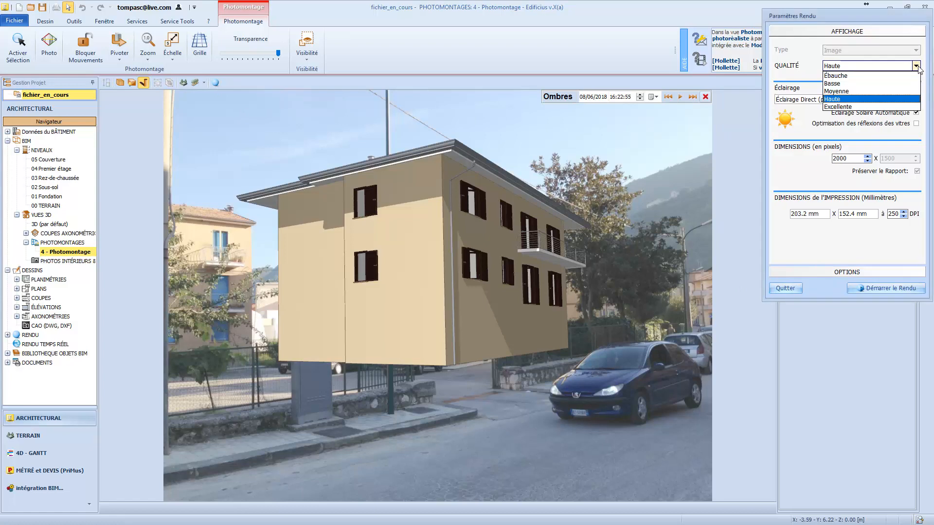
{"action": "left_click", "coordinate": [878, 99]}
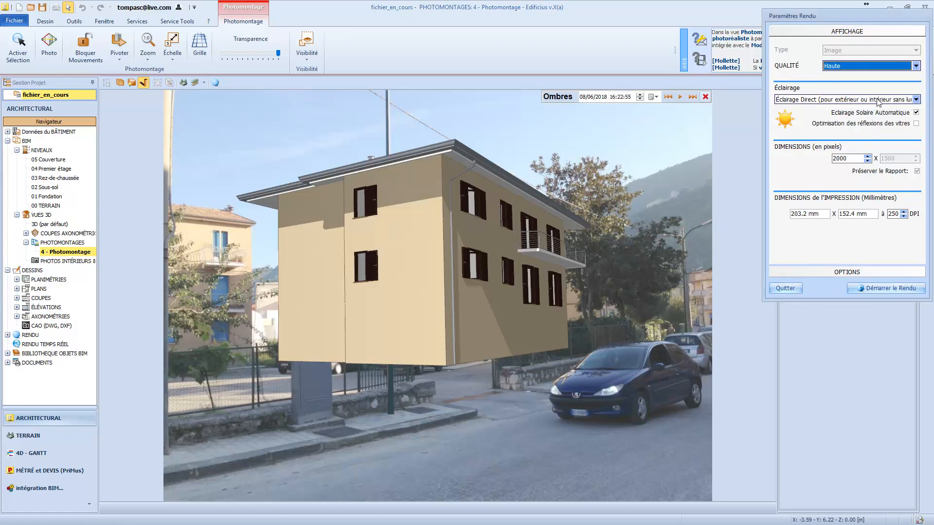
{"action": "left_click", "coordinate": [916, 99]}
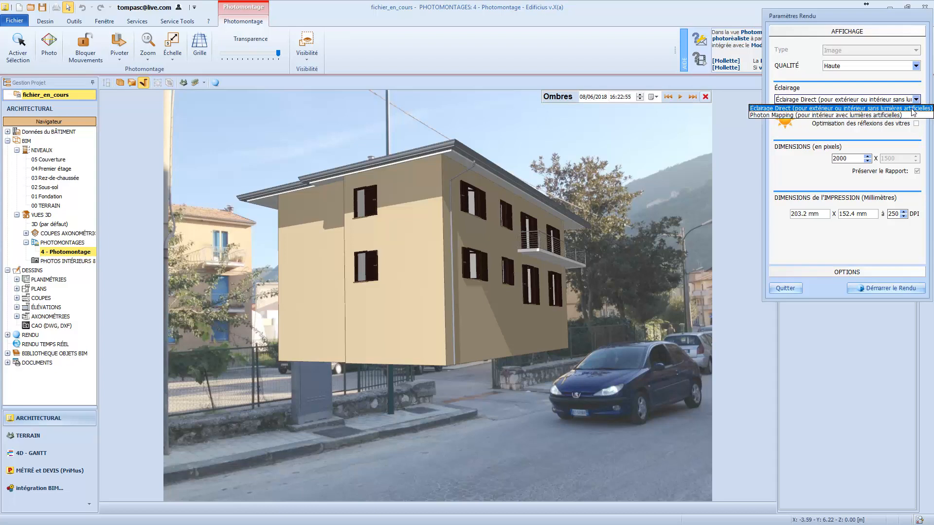
{"action": "left_click", "coordinate": [912, 109]}
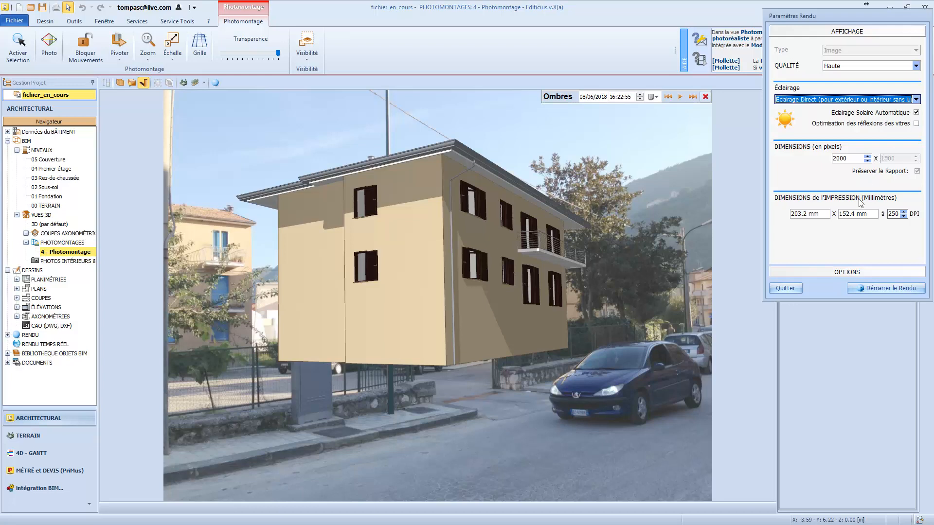
- Examine the advanced render options for texture quality, CPU use, cut-part colour, noise reduction and antialiasing passes
{"action": "left_click", "coordinate": [857, 272]}
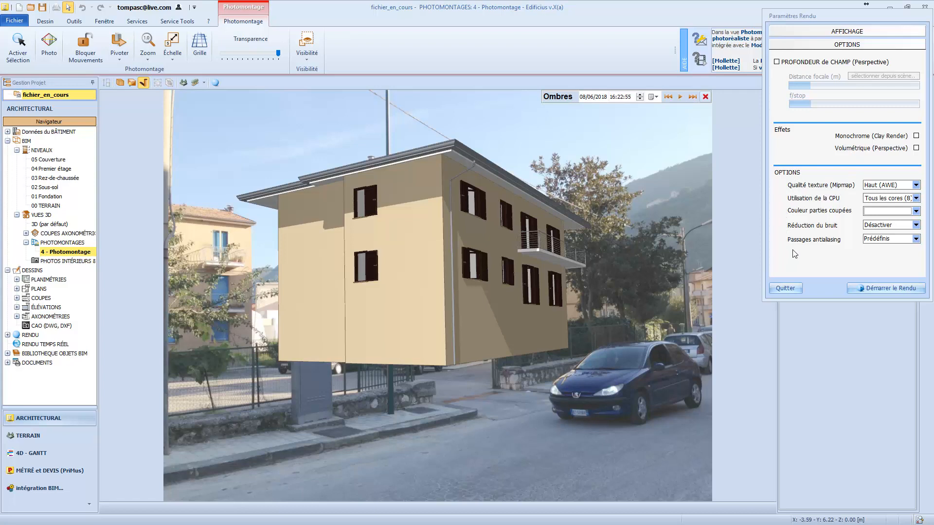
{"action": "left_click", "coordinate": [916, 185]}
{"action": "left_click", "coordinate": [917, 185]}
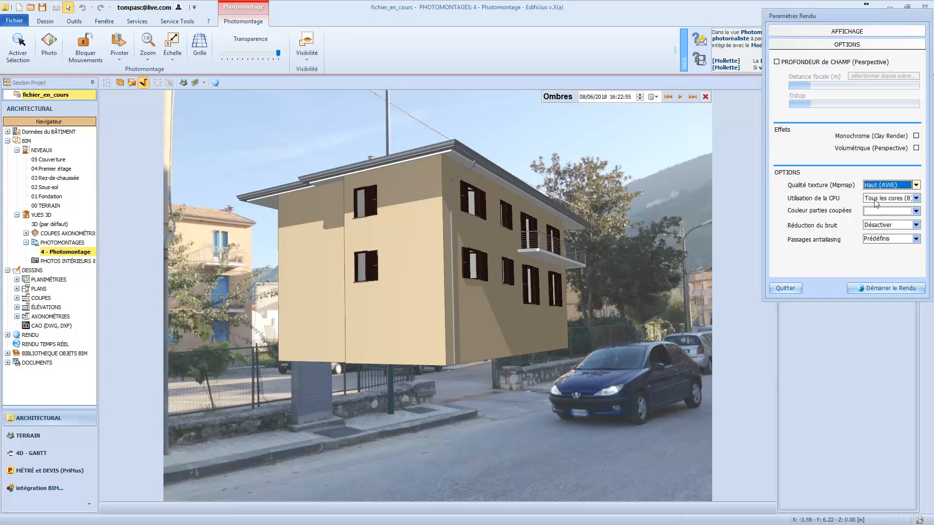
{"action": "left_click", "coordinate": [917, 199]}
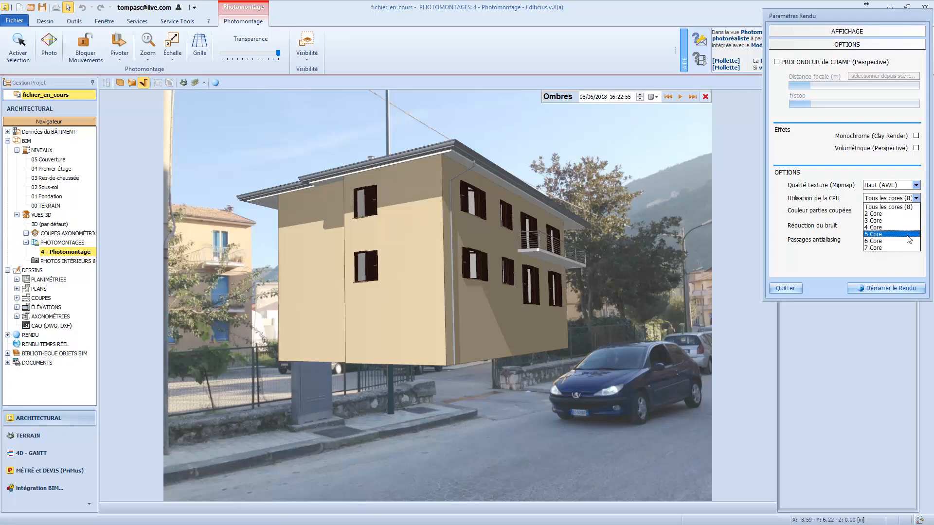
{"action": "left_click", "coordinate": [777, 207]}
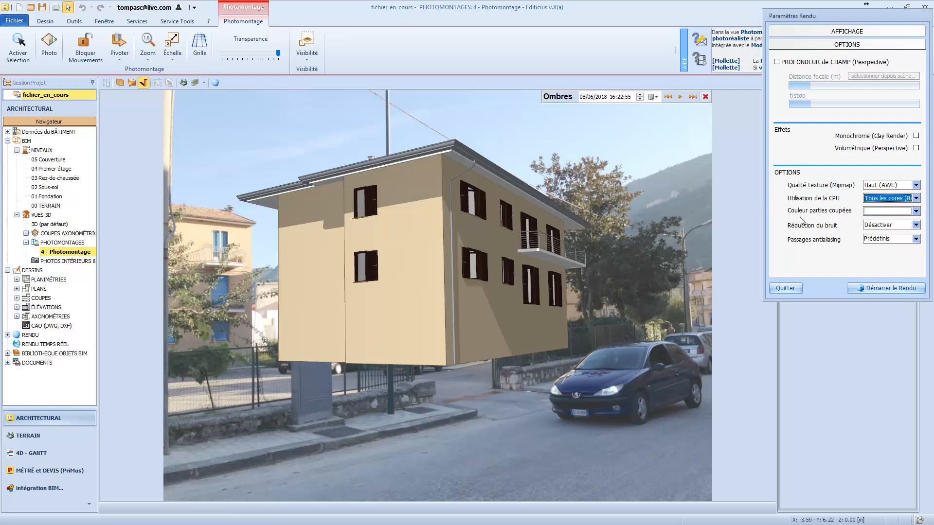
{"action": "left_click", "coordinate": [917, 211]}
{"action": "left_click", "coordinate": [917, 211]}
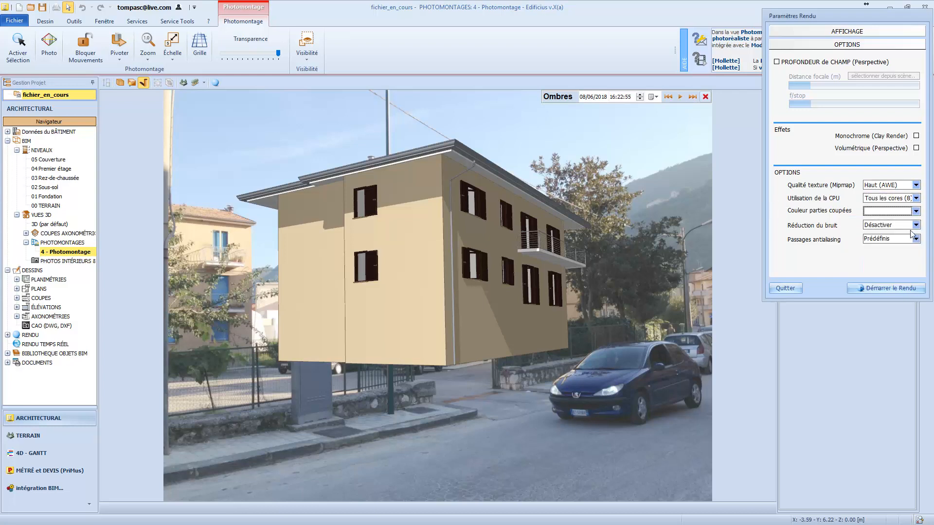
{"action": "left_click", "coordinate": [916, 225]}
{"action": "left_click", "coordinate": [917, 225]}
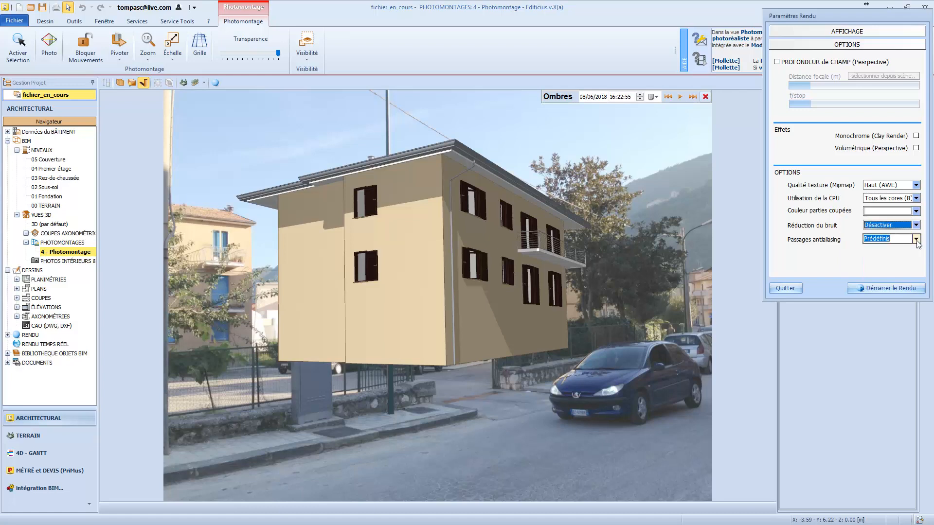
{"action": "left_click", "coordinate": [917, 239]}
{"action": "left_click", "coordinate": [917, 239]}
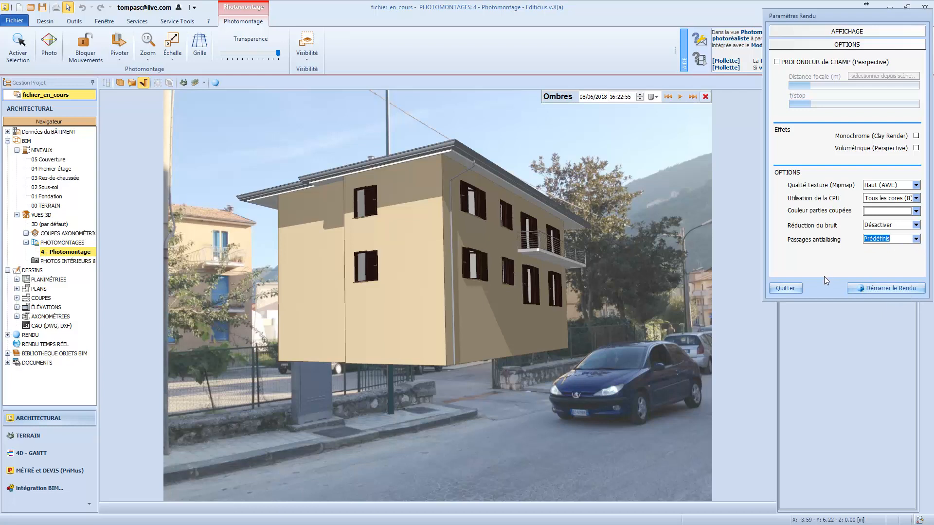
- Start the render and open the finished image for photomontage retouching
{"action": "left_click", "coordinate": [856, 289]}
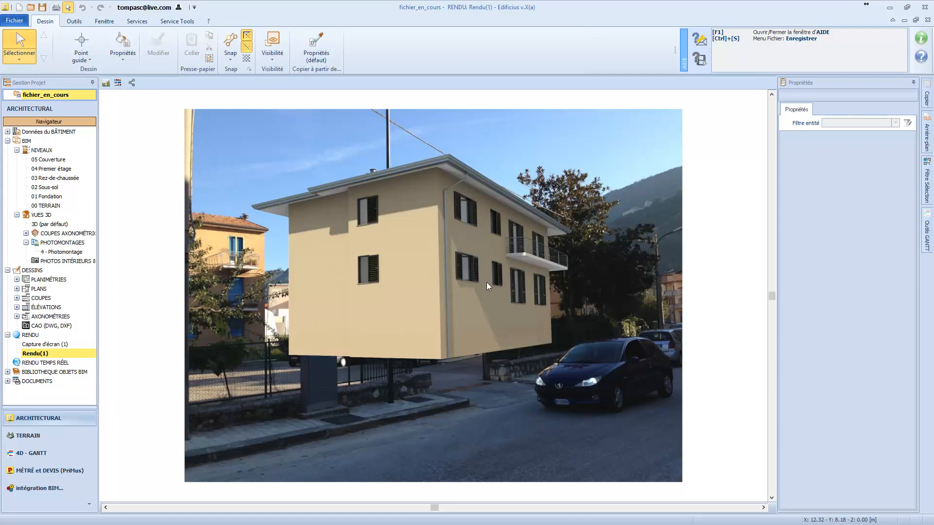
{"action": "left_click", "coordinate": [106, 84]}
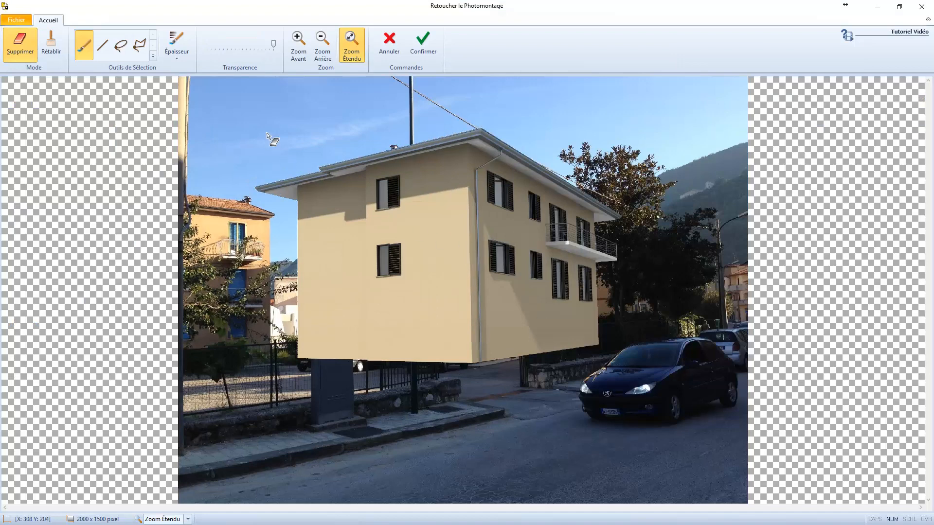
- Make the rendered house semi-transparent and erase the part covering the hedge beside the gate with a polygonal selection
{"action": "left_click", "coordinate": [138, 44]}
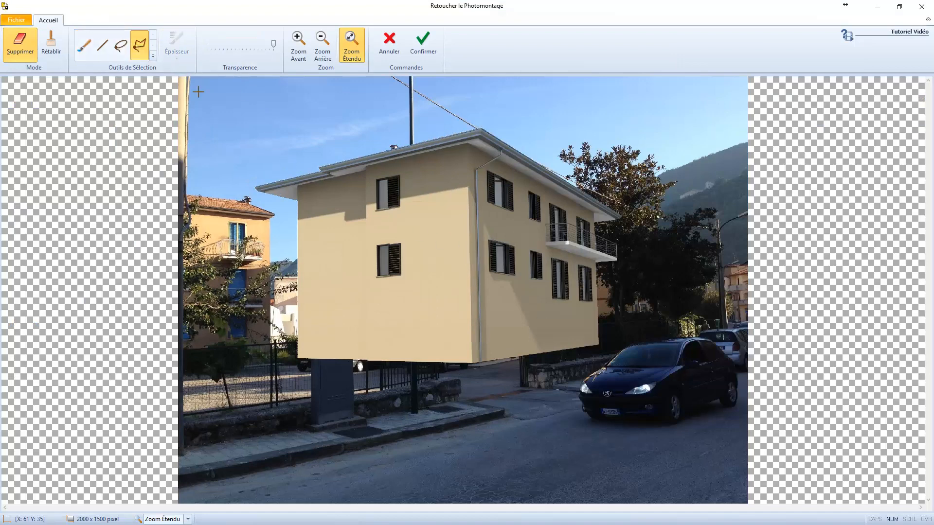
{"action": "left_click_drag", "start_coordinate": [274, 45], "coordinate": [233, 47]}
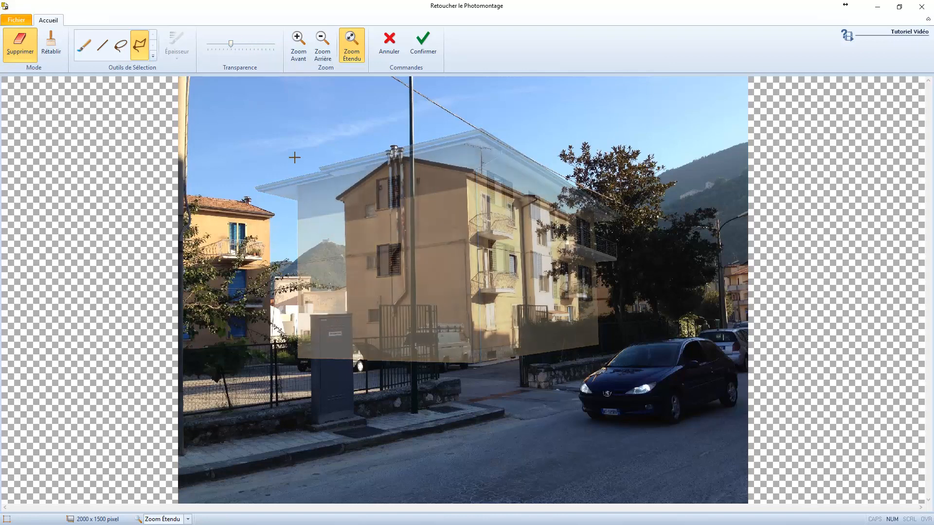
{"action": "left_click", "coordinate": [605, 315]}
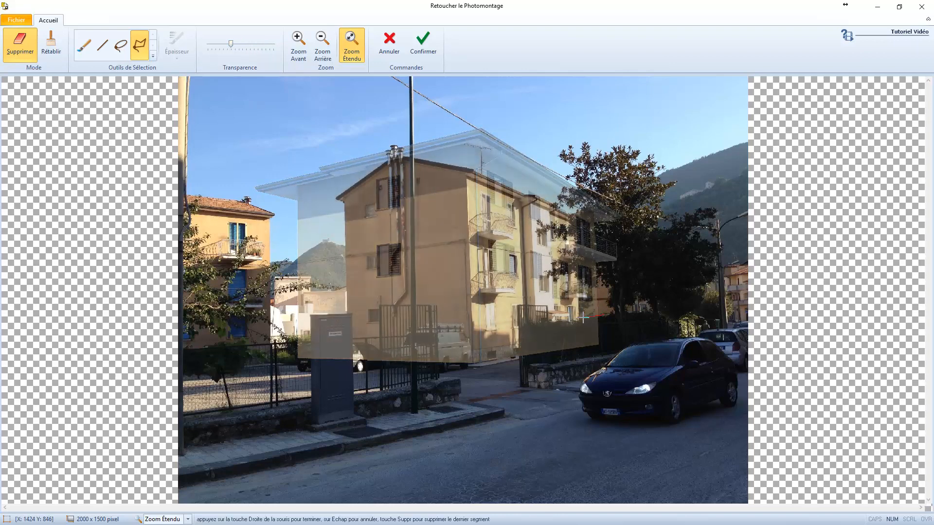
{"action": "left_click", "coordinate": [522, 322]}
{"action": "left_click", "coordinate": [519, 359]}
{"action": "left_click", "coordinate": [528, 372]}
{"action": "right_click", "coordinate": [611, 343]}
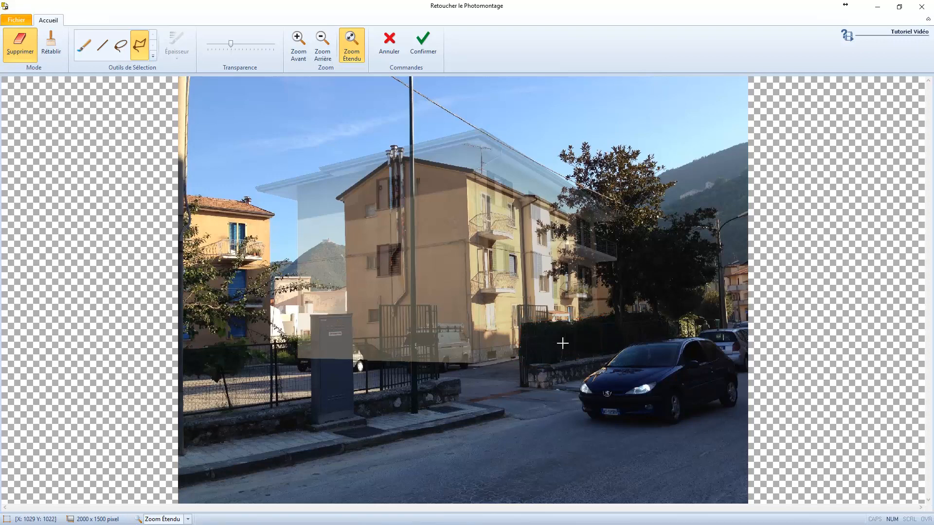
- Erase the part of the rendered house covering the parked van, cars and grey utility cabinet with a polygonal selection
{"action": "left_click", "coordinate": [468, 368]}
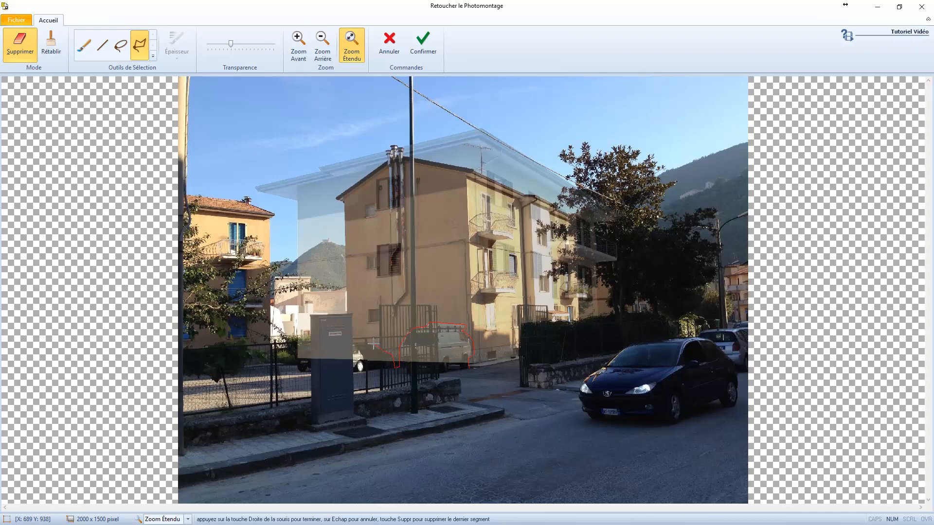
{"action": "left_click", "coordinate": [356, 343]}
{"action": "left_click", "coordinate": [351, 311]}
{"action": "left_click", "coordinate": [309, 314]}
{"action": "right_click", "coordinate": [468, 382]}
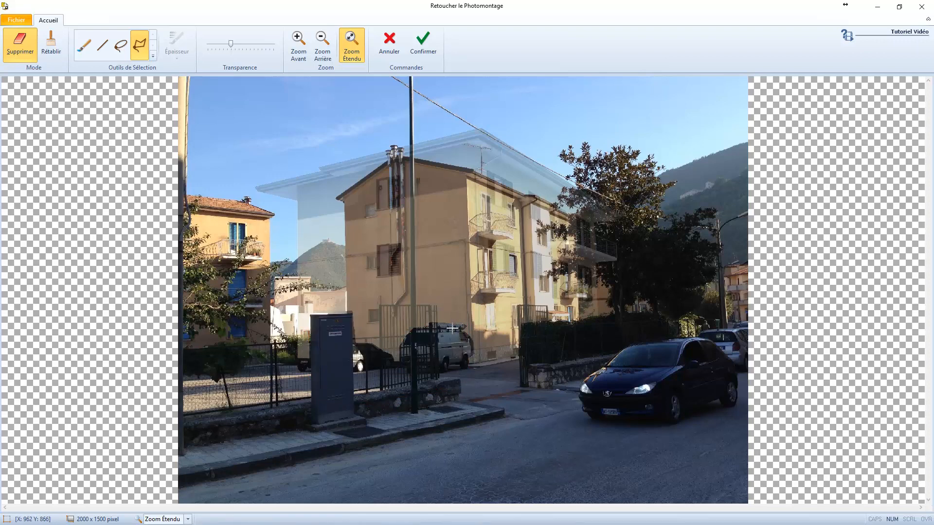
- Erase the part of the rendered house covering the tall street pole with a polygonal selection and confirm the retouch at full opacity
{"action": "left_click", "coordinate": [419, 413]}
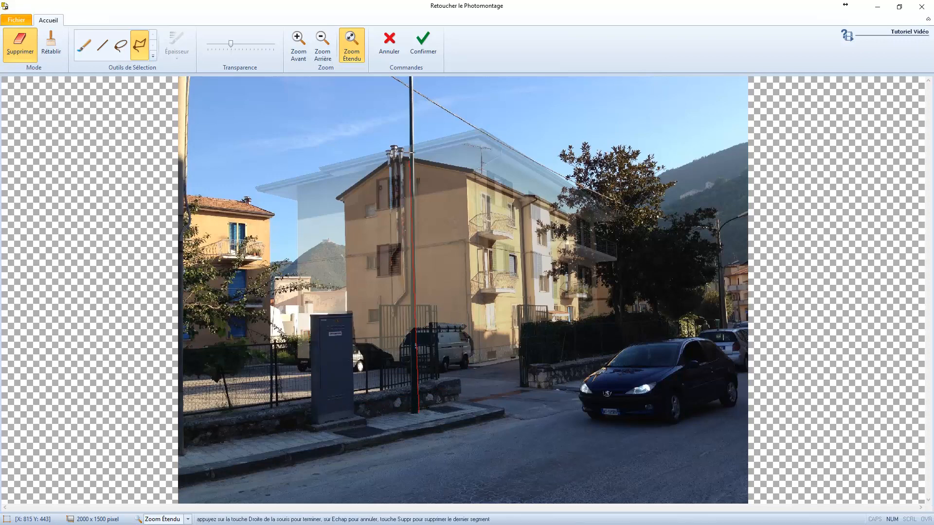
{"action": "left_click", "coordinate": [415, 137]}
{"action": "left_click", "coordinate": [409, 137]}
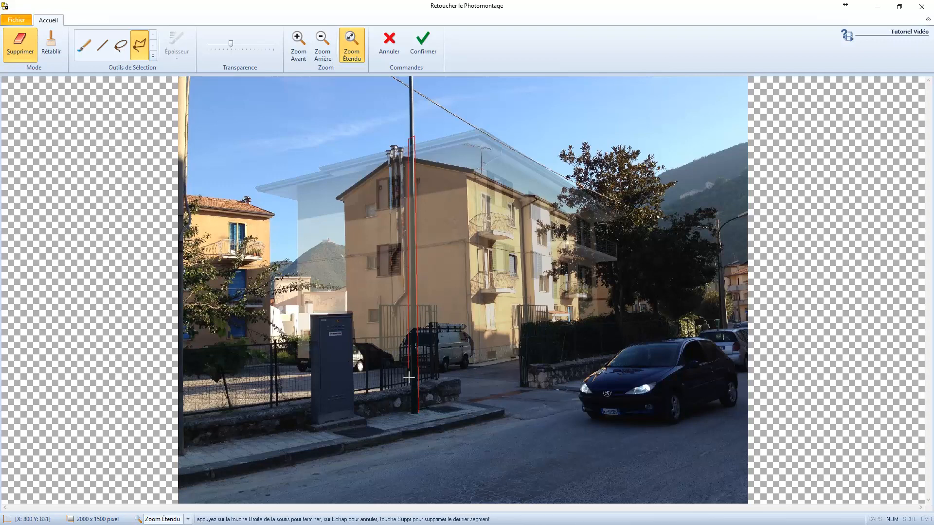
{"action": "right_click", "coordinate": [410, 417]}
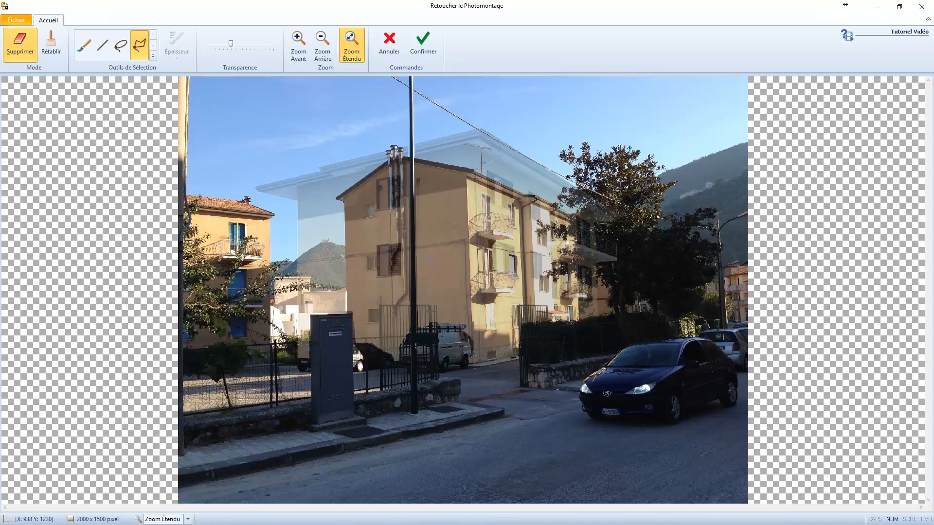
{"action": "left_click_drag", "start_coordinate": [233, 43], "coordinate": [274, 44]}
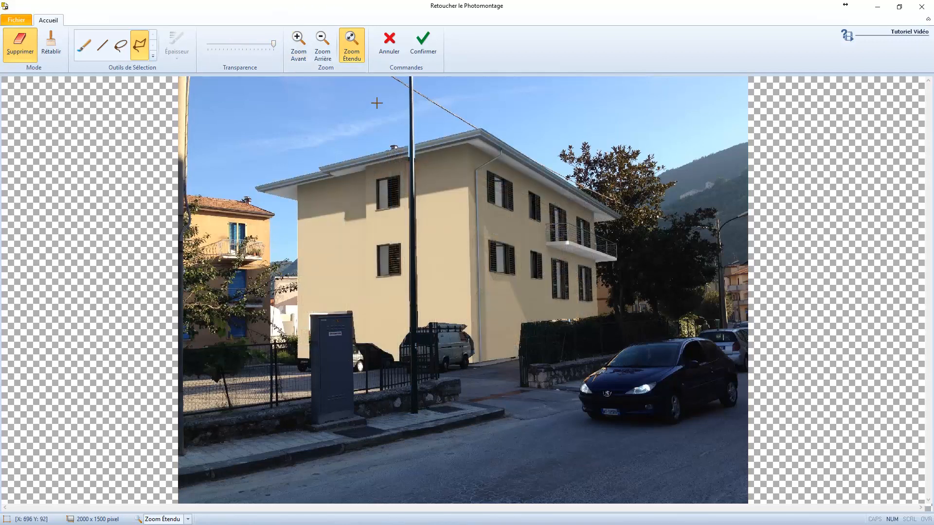
{"action": "left_click", "coordinate": [423, 39]}
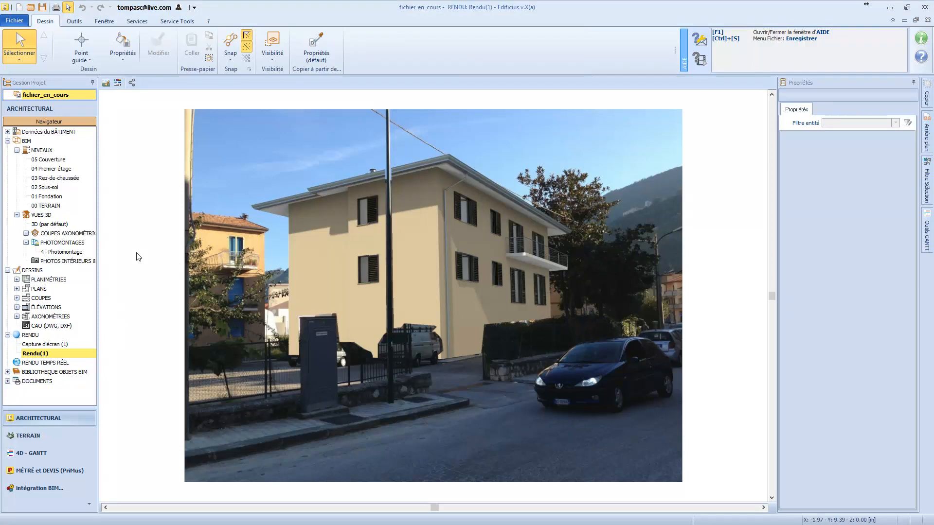
- Open the 03 Rez-de-chaussée level plan in a maximized window
{"action": "double_click", "coordinate": [51, 178]}
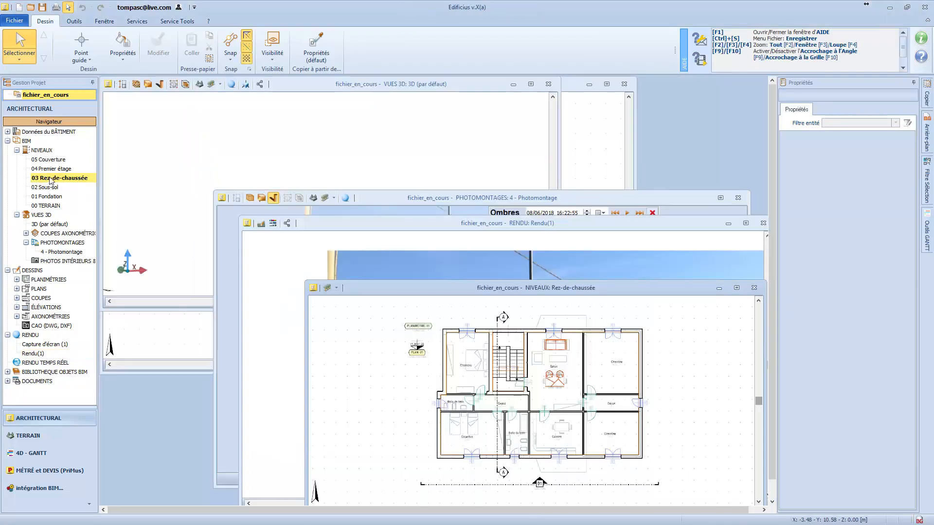
{"action": "left_click", "coordinate": [737, 287]}
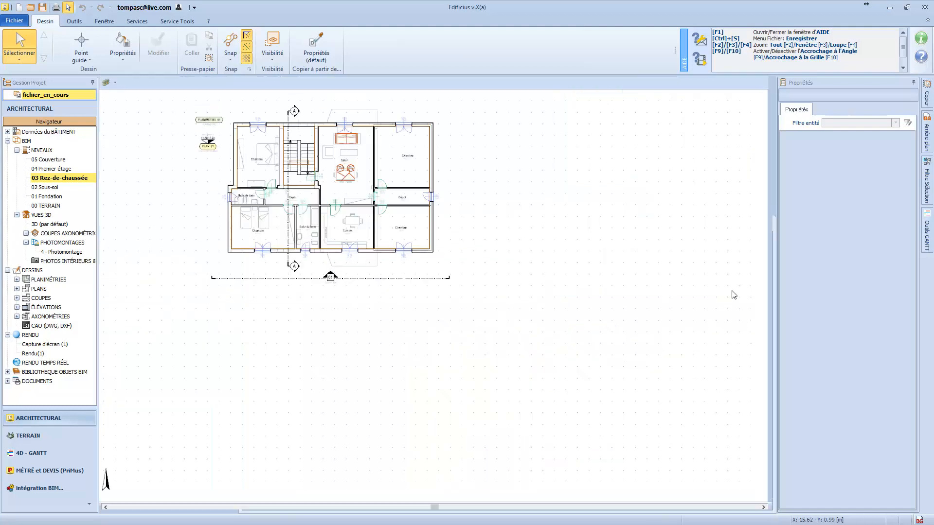
{"action": "scroll", "coordinate": [269, 123], "scroll_direction": "up", "scroll_amount": 3}
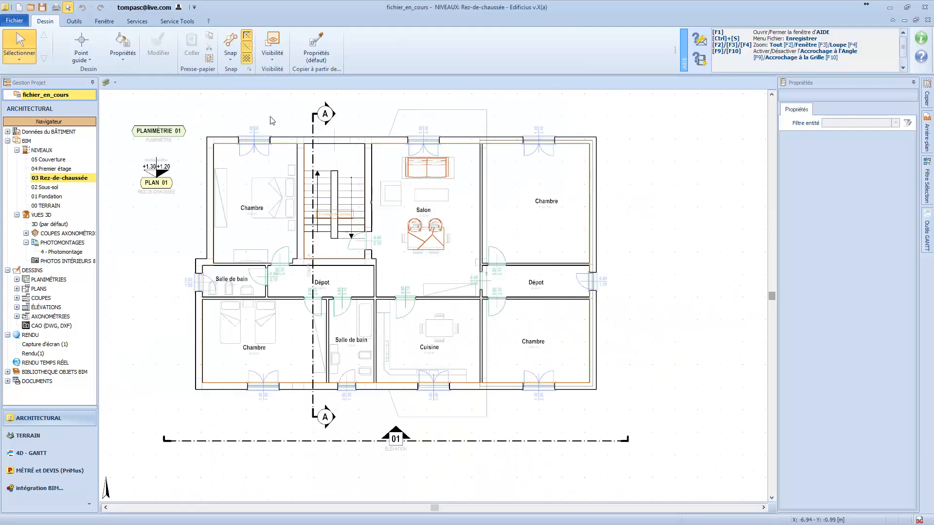
- Place a camera (Caméra) in the Salon near the Dépôt door, aimed diagonally across the room towards the corner beside the sofa
{"action": "left_click", "coordinate": [82, 49]}
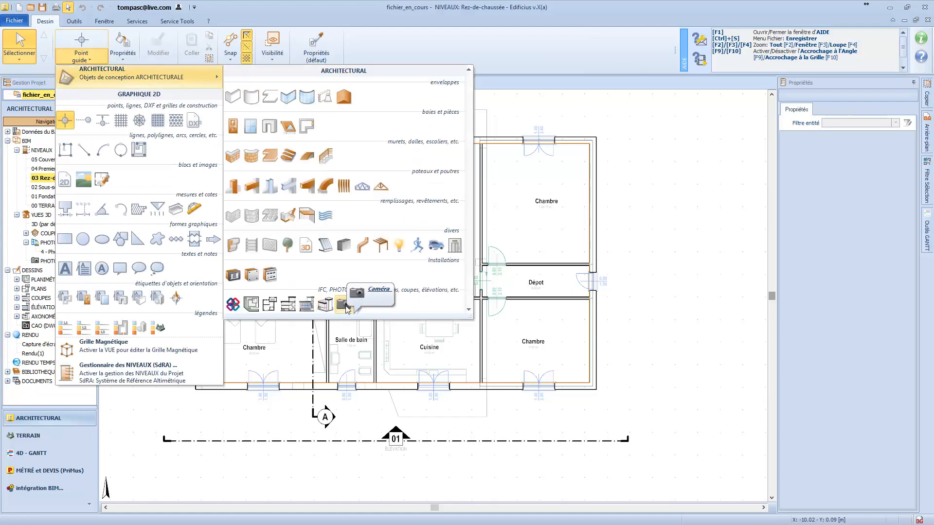
{"action": "left_click", "coordinate": [343, 305]}
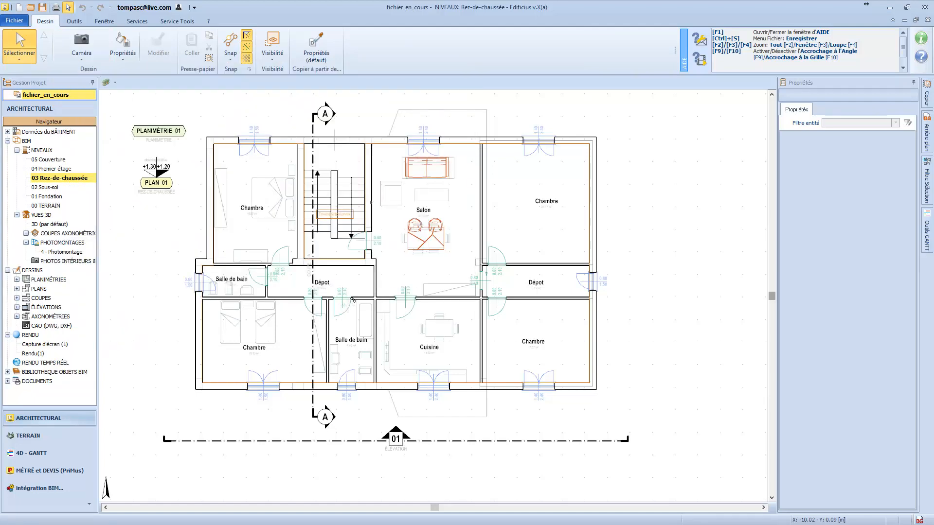
{"action": "left_click", "coordinate": [462, 265]}
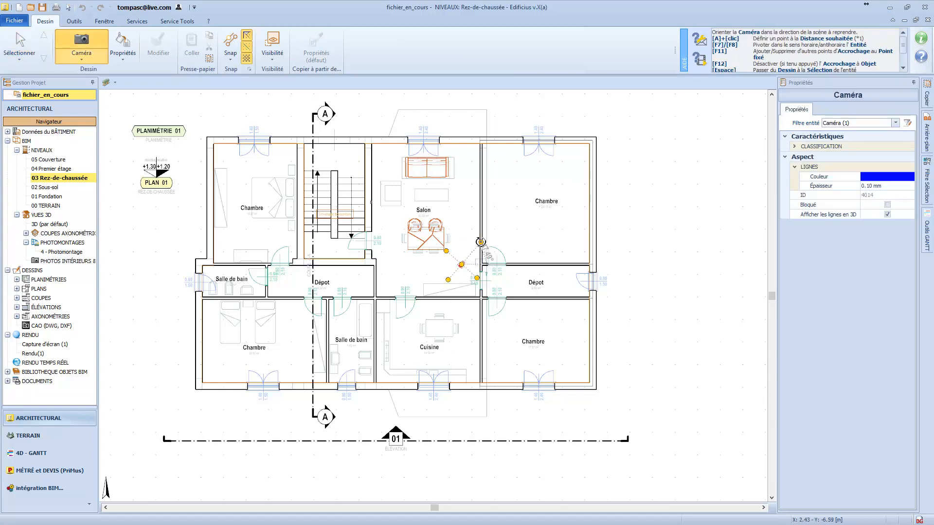
{"action": "left_click", "coordinate": [393, 156]}
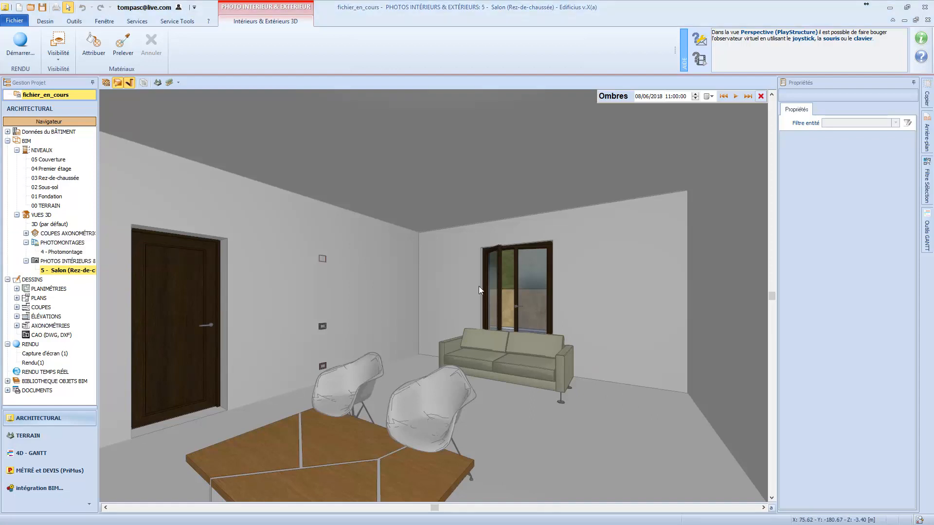
- Open the render settings for the Salon view and adjust the camera position vertically, sideways and by walking forward and back
{"action": "left_click", "coordinate": [18, 38]}
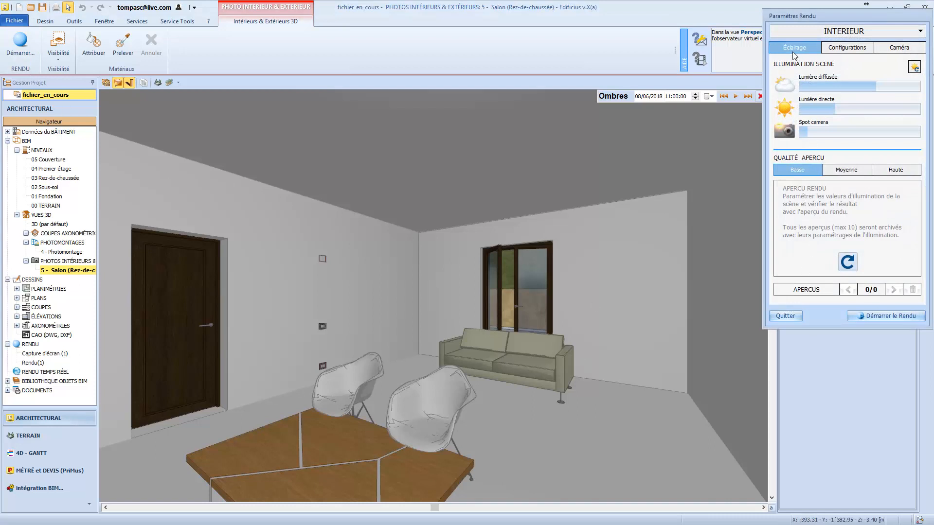
{"action": "left_click", "coordinate": [905, 49]}
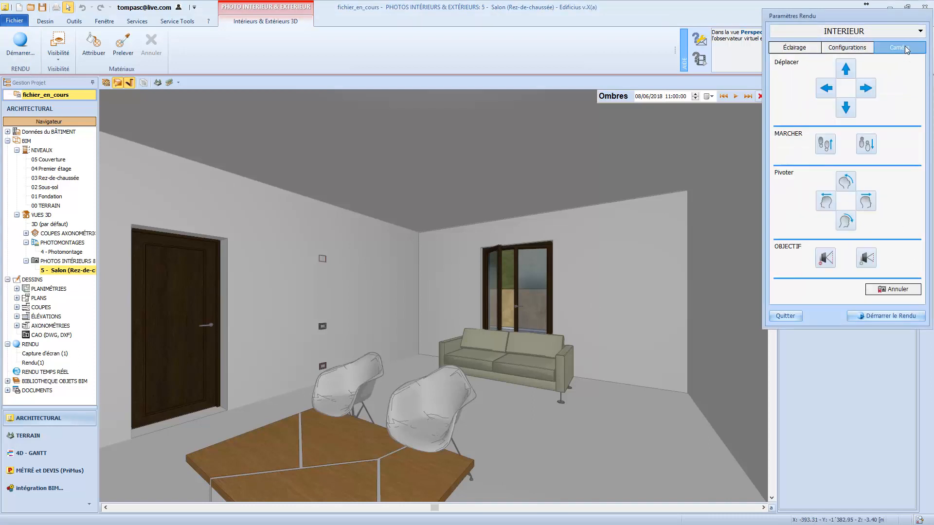
{"action": "left_click", "coordinate": [846, 106]}
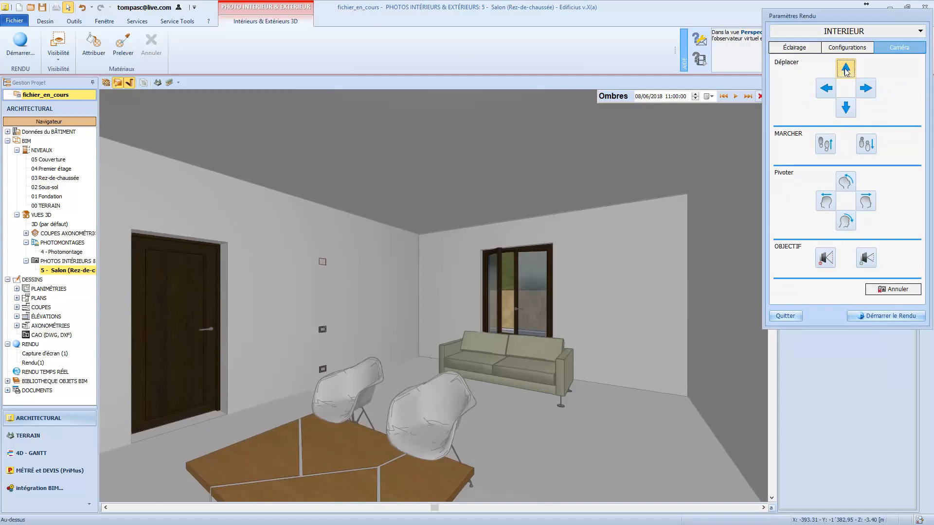
{"action": "left_click", "coordinate": [866, 88]}
{"action": "left_click", "coordinate": [828, 92]}
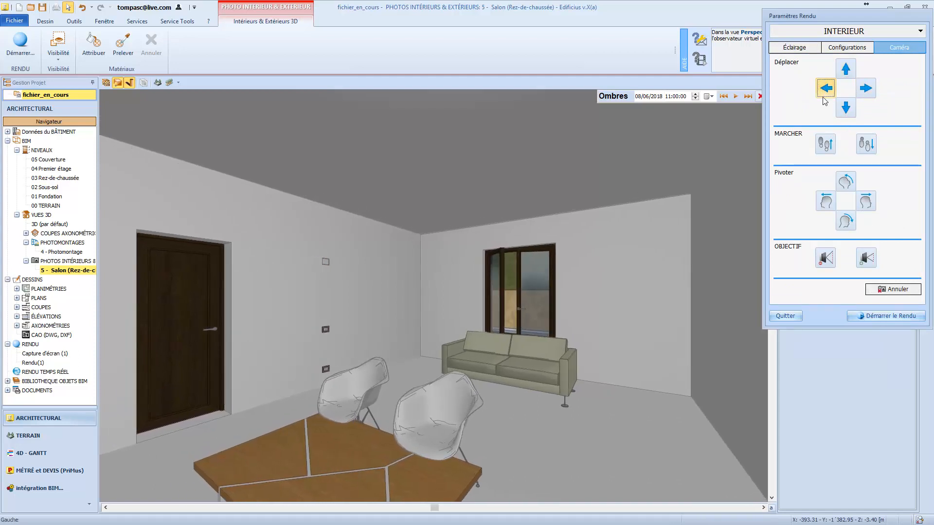
{"action": "left_click", "coordinate": [826, 144]}
{"action": "left_click", "coordinate": [866, 144]}
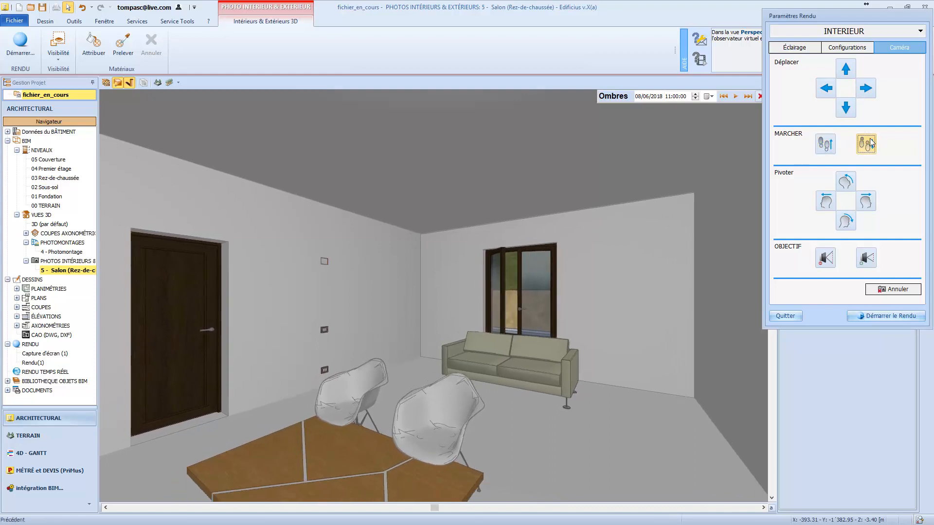
- Pivot the Salon camera vertically and horizontally, and widen its lens to take in more of the room
{"action": "left_click", "coordinate": [847, 182]}
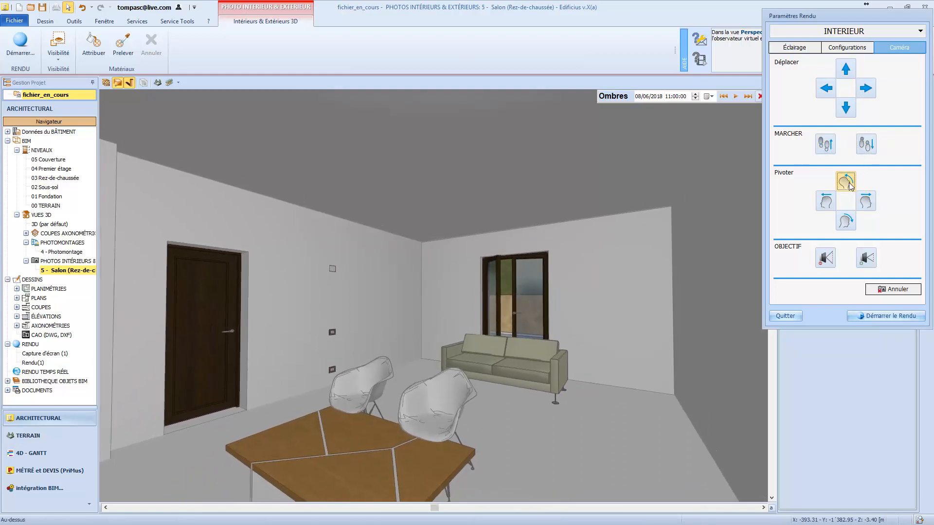
{"action": "left_click", "coordinate": [846, 221]}
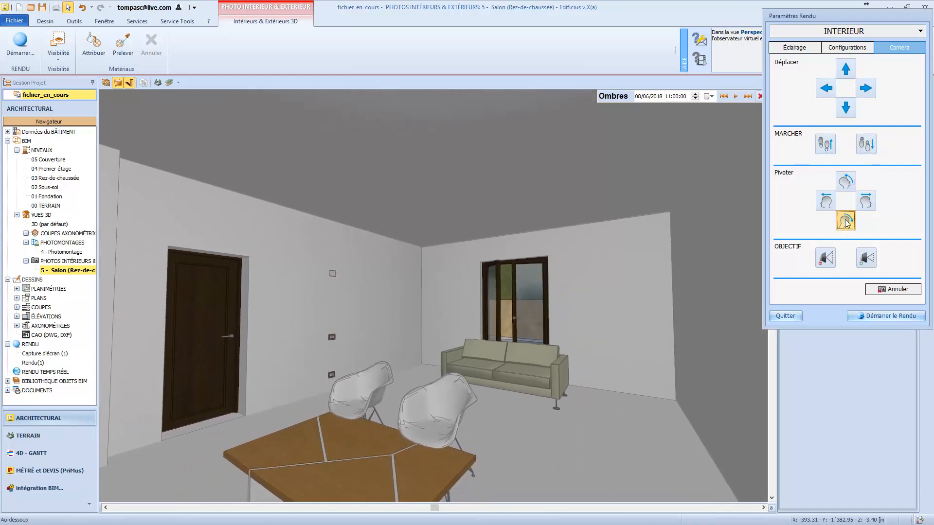
{"action": "left_click", "coordinate": [871, 206]}
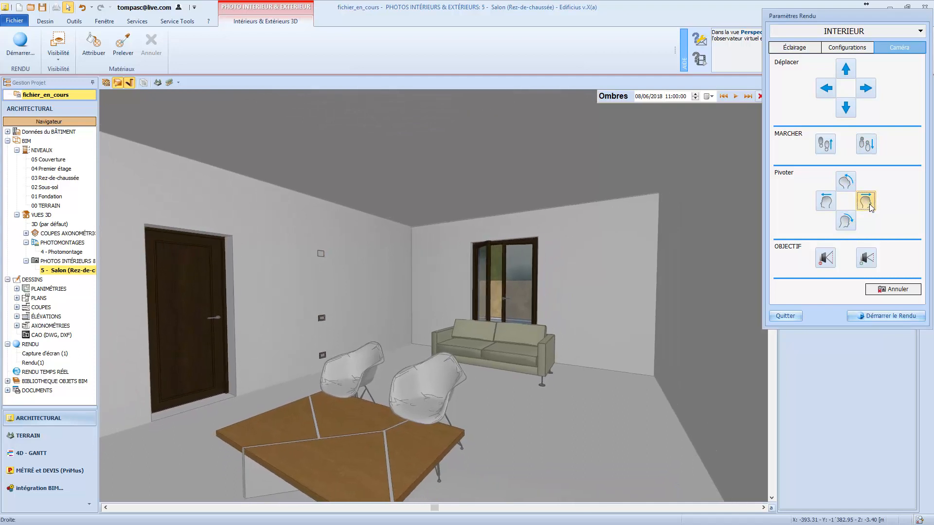
{"action": "left_click", "coordinate": [826, 201]}
{"action": "left_click", "coordinate": [826, 259]}
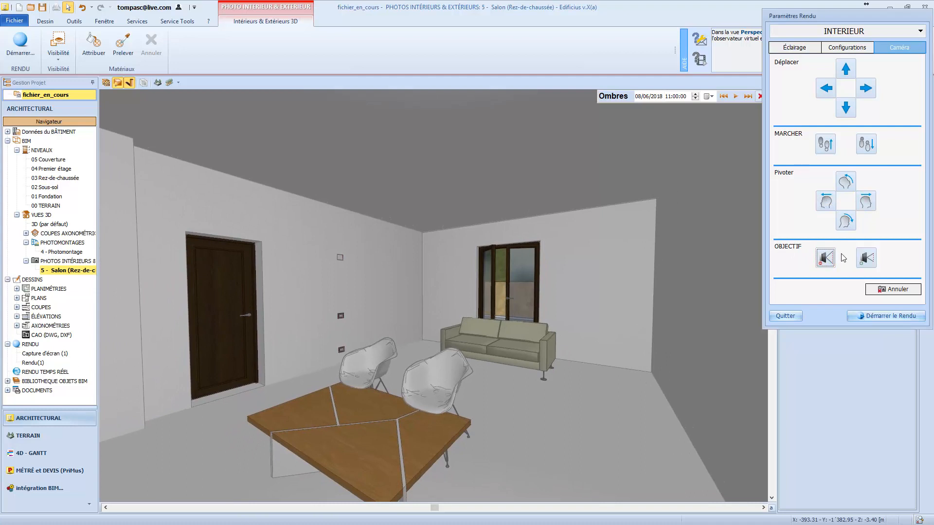
- Tune the interior lighting using Basse previews: reduce diffuse light to 33.202, lower direct light, and set the camera spot to 2.767
{"action": "left_click", "coordinate": [796, 48]}
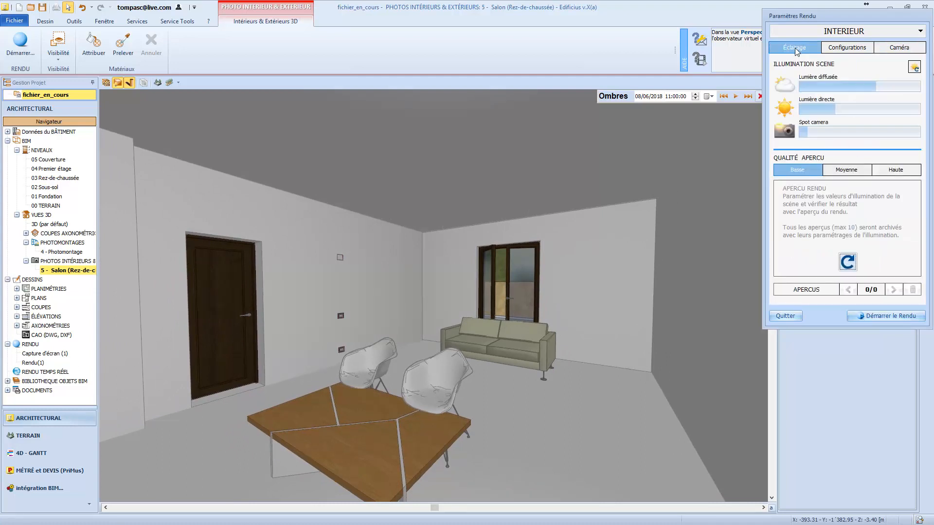
{"action": "left_click", "coordinate": [847, 263]}
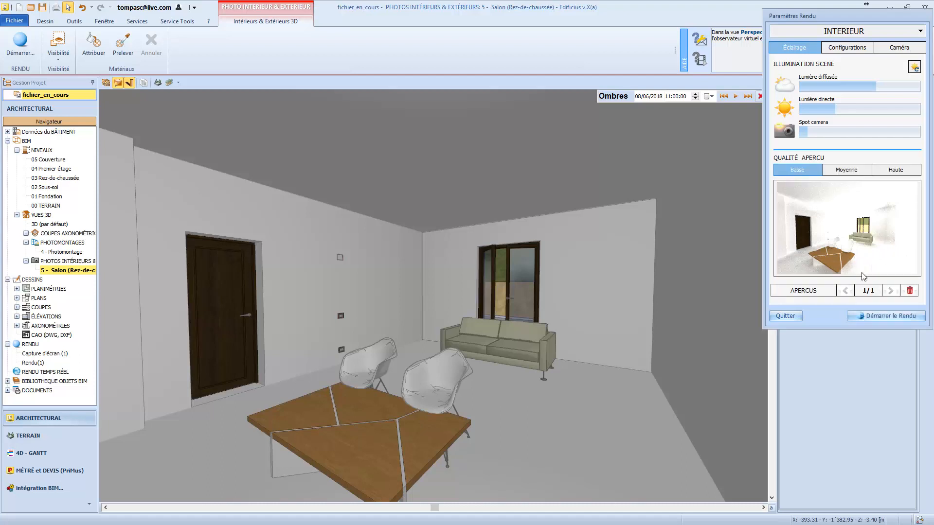
{"action": "left_click_drag", "start_coordinate": [850, 88], "coordinate": [817, 112]}
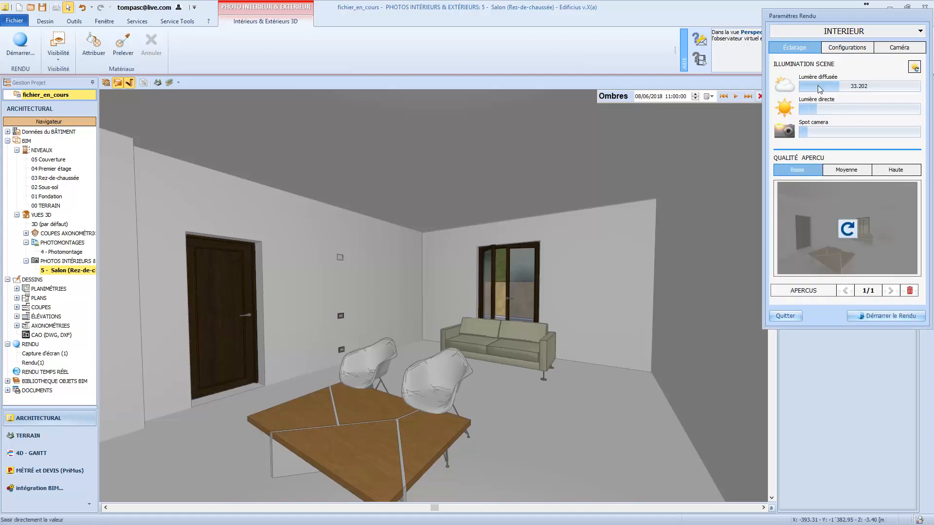
{"action": "left_click", "coordinate": [802, 132]}
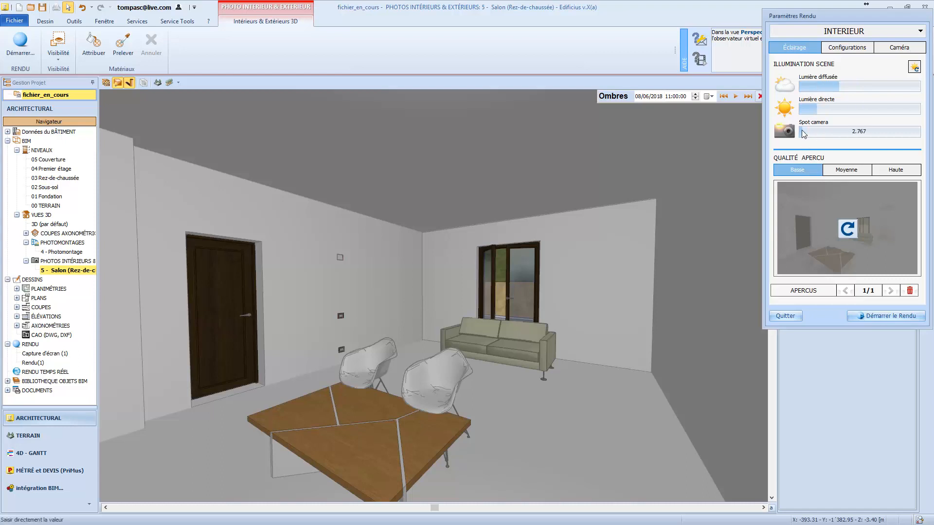
{"action": "left_click", "coordinate": [849, 229]}
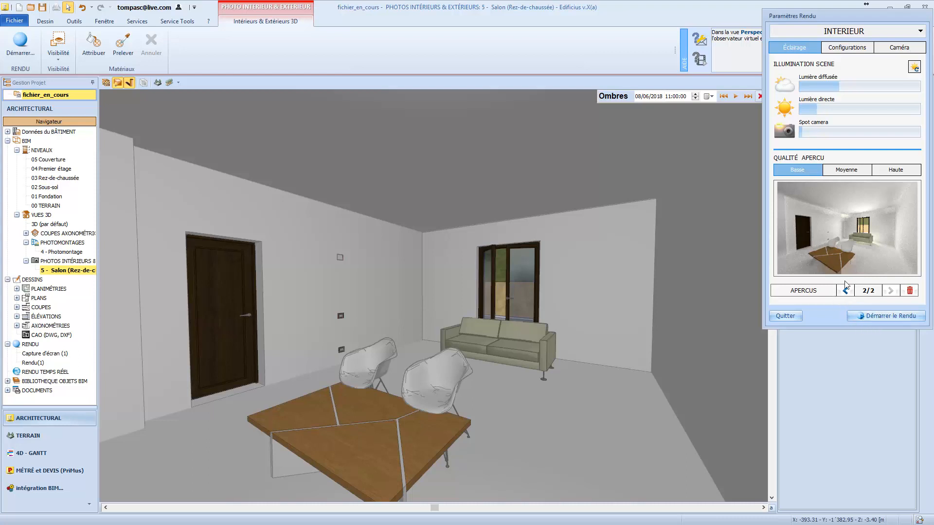
{"action": "left_click", "coordinate": [785, 317]}
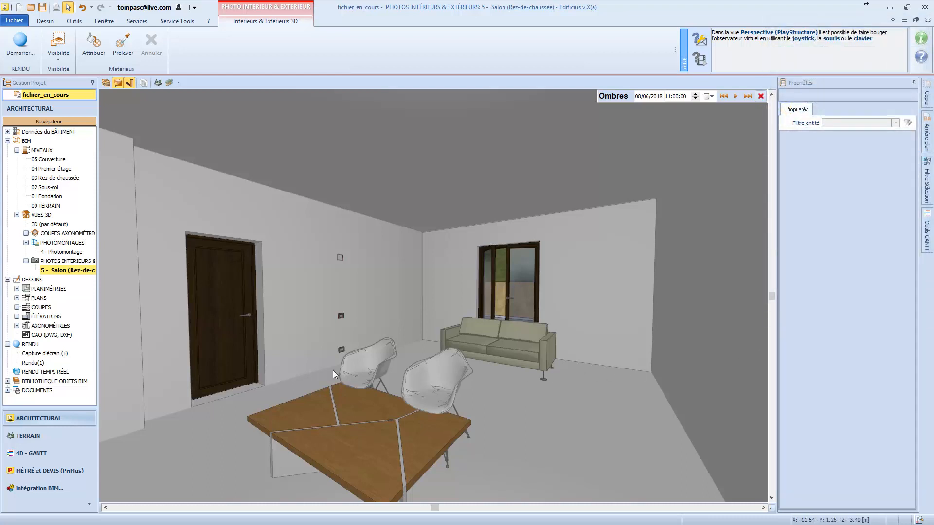
- Expand the project's TABLEAUX et ABAQUES documents and examine the Pièce, Enveloppe and Porte tables
{"action": "left_click", "coordinate": [76, 321]}
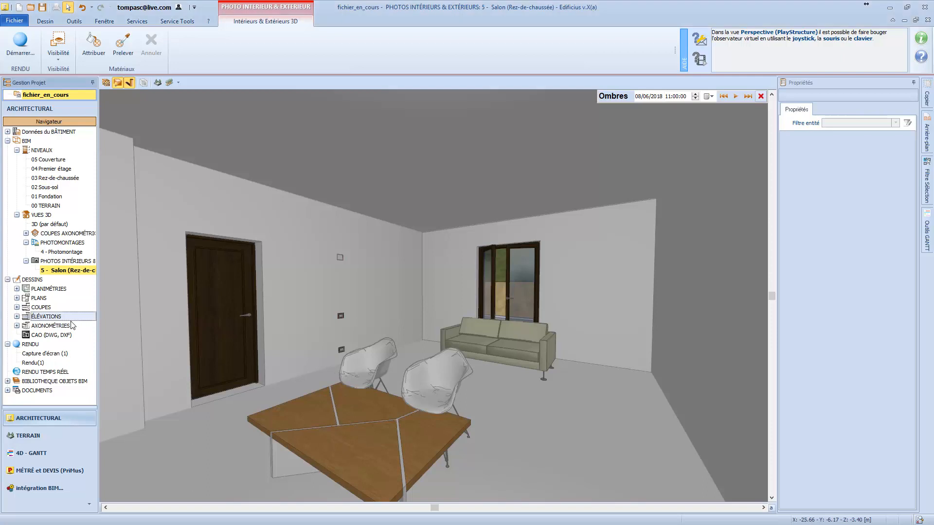
{"action": "left_click", "coordinate": [7, 391]}
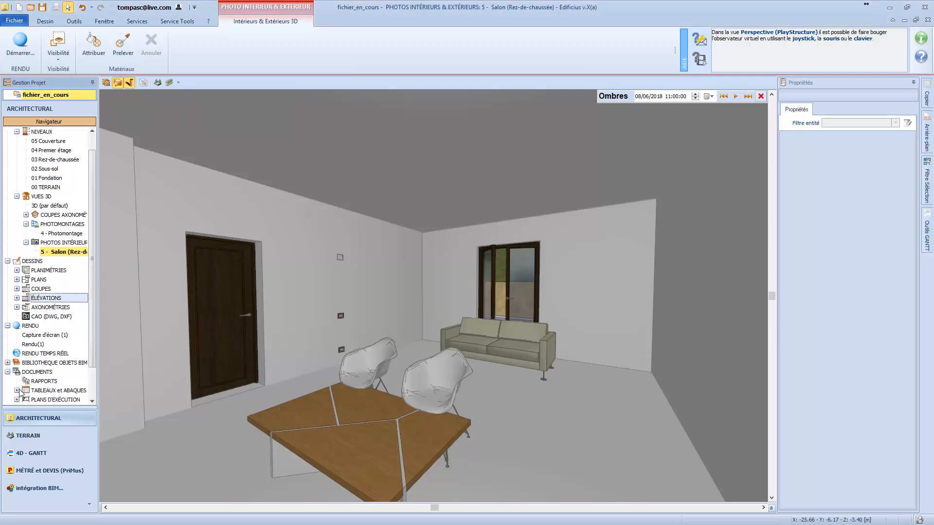
{"action": "left_click", "coordinate": [17, 391]}
{"action": "double_click", "coordinate": [44, 363]}
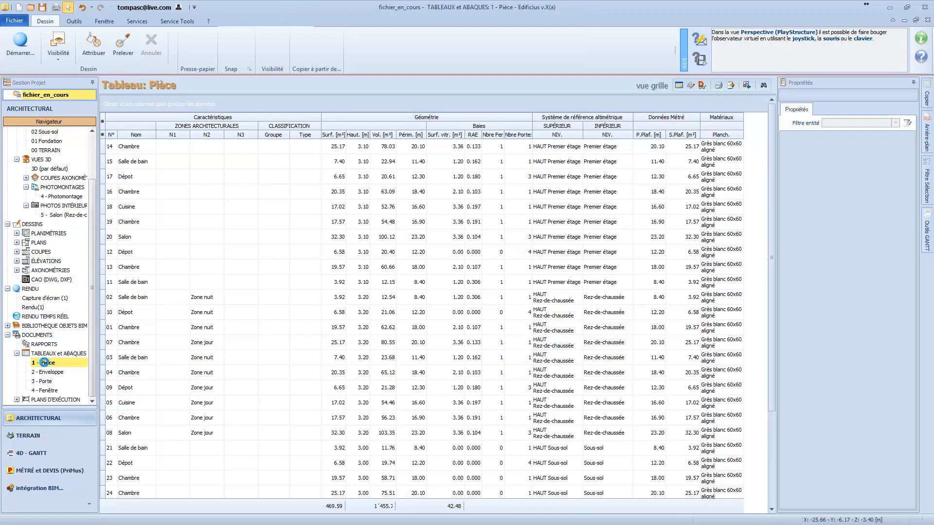
{"action": "left_click", "coordinate": [48, 373]}
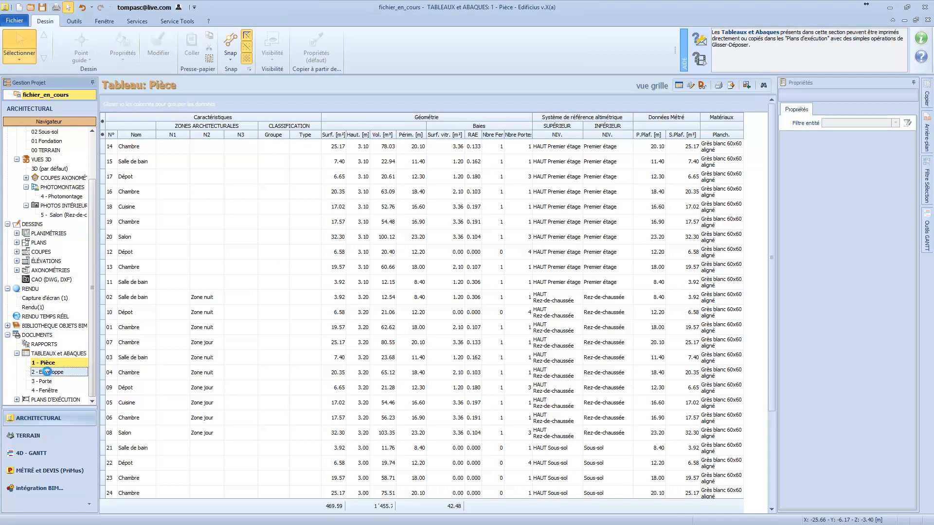
{"action": "left_click", "coordinate": [46, 381]}
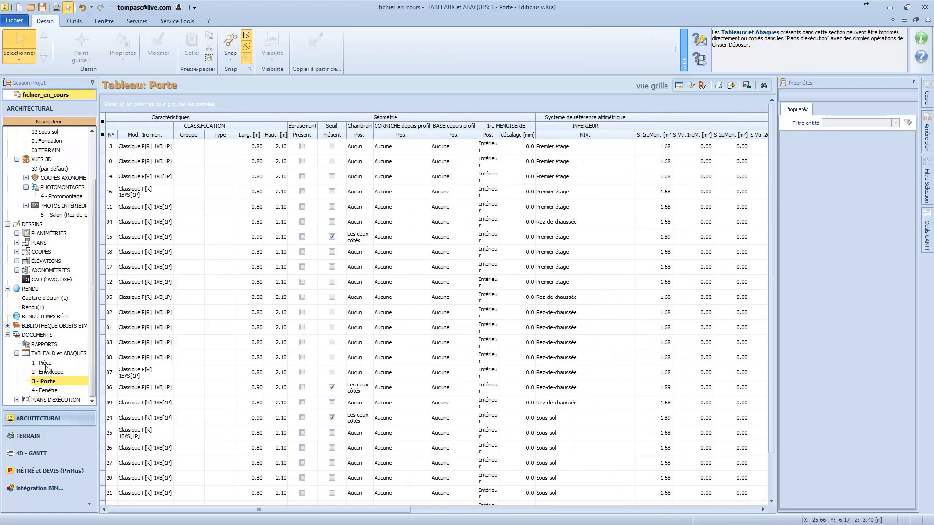
- Browse the table types offered for a new table in TABLEAUX et ABAQUES, and leave without adding one
{"action": "right_click", "coordinate": [48, 356]}
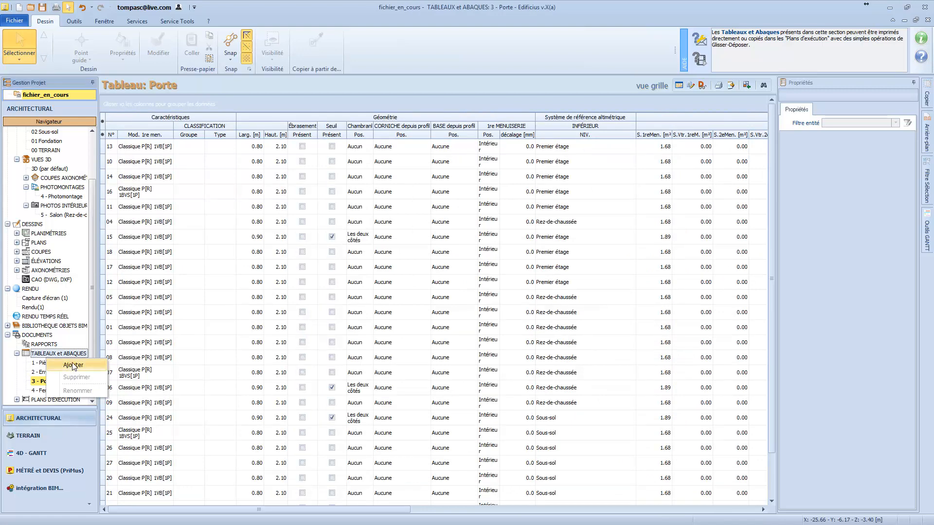
{"action": "left_click", "coordinate": [73, 366]}
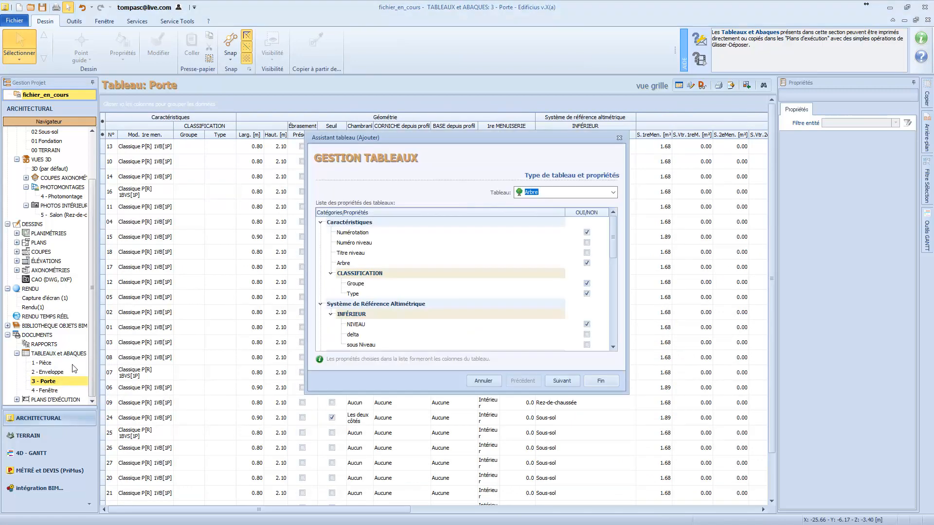
{"action": "left_click", "coordinate": [613, 192]}
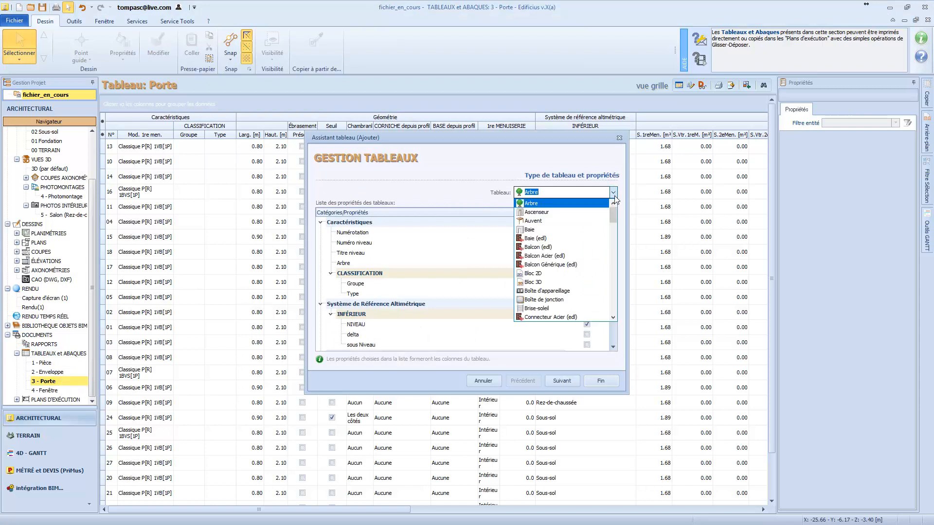
{"action": "scroll", "coordinate": [589, 251], "scroll_direction": "down", "scroll_amount": 8}
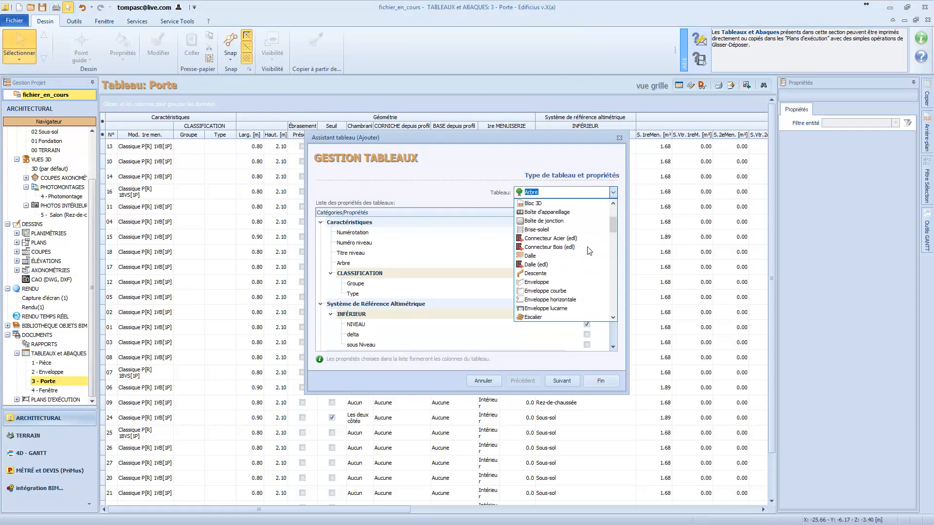
{"action": "scroll", "coordinate": [589, 251], "scroll_direction": "down", "scroll_amount": 8}
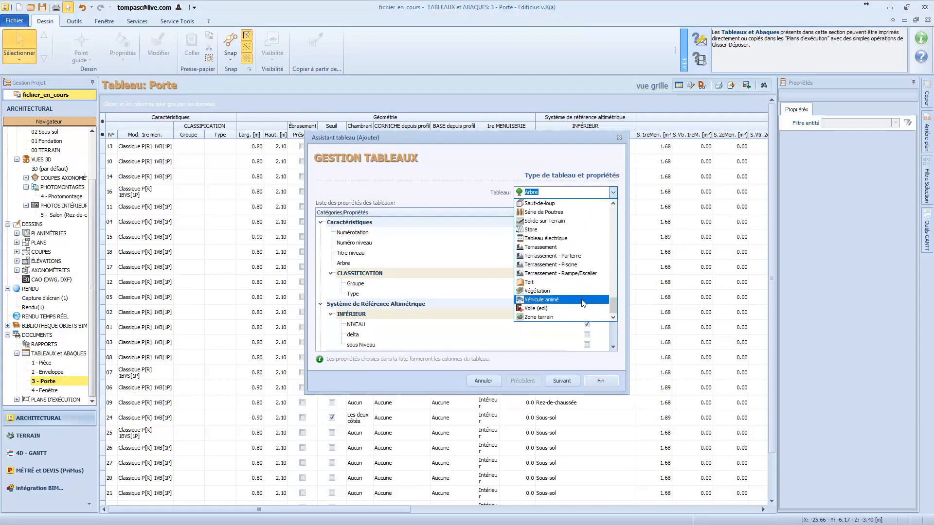
{"action": "scroll", "coordinate": [612, 242], "scroll_direction": "up", "scroll_amount": 10}
{"action": "left_click", "coordinate": [613, 193]}
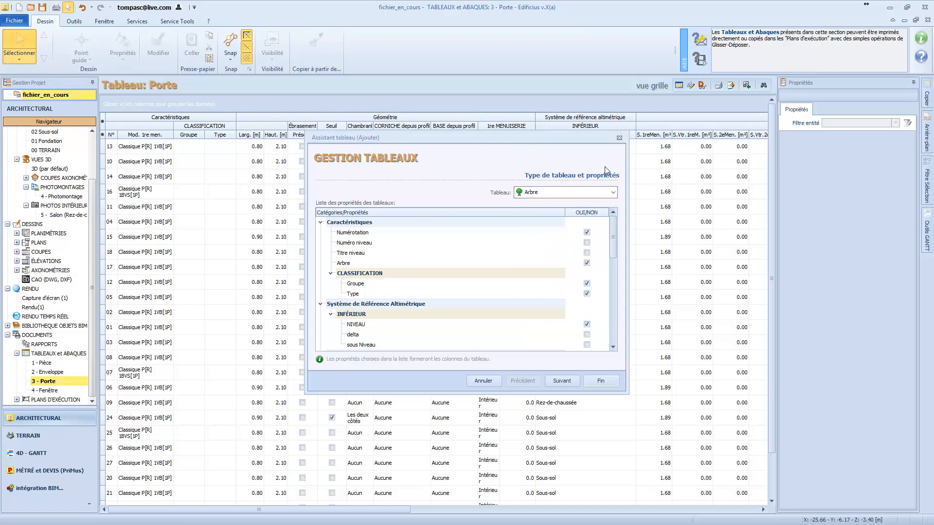
{"action": "left_click", "coordinate": [620, 139]}
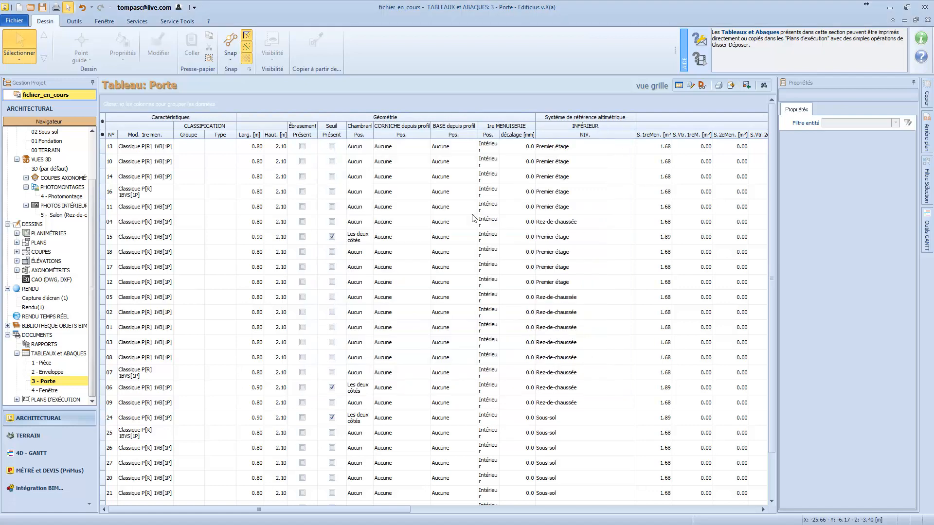
- Modify the Pièce table to exclude the Zone (N2), Zone (N3), Groupe and Type properties from its columns
{"action": "left_click", "coordinate": [47, 363]}
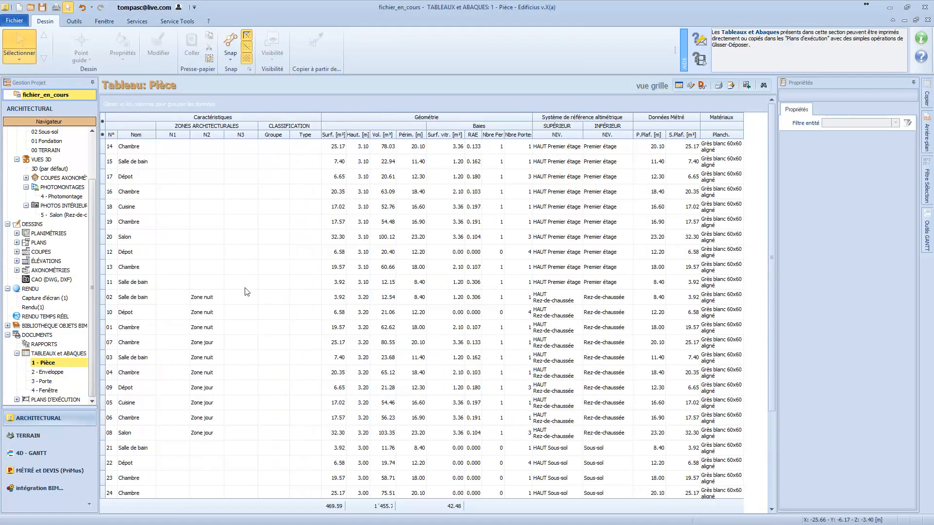
{"action": "left_click", "coordinate": [691, 86]}
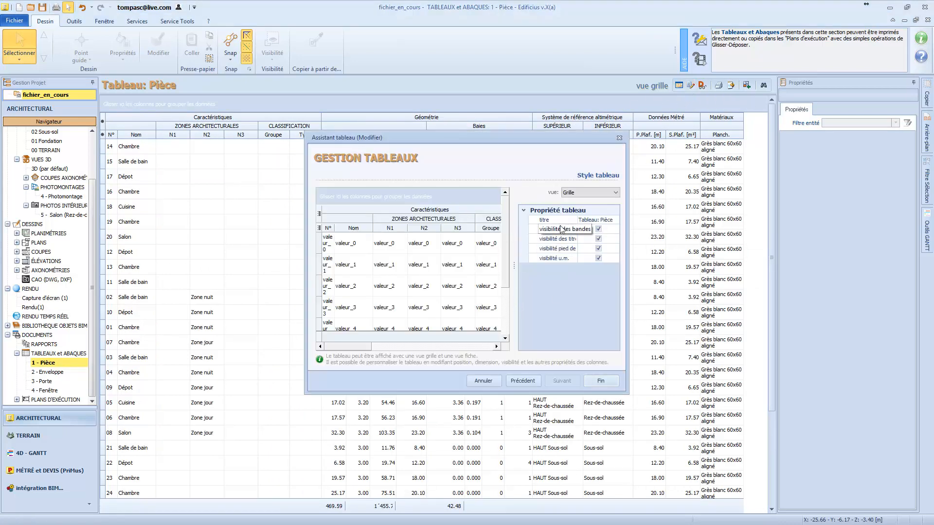
{"action": "left_click", "coordinate": [614, 221]}
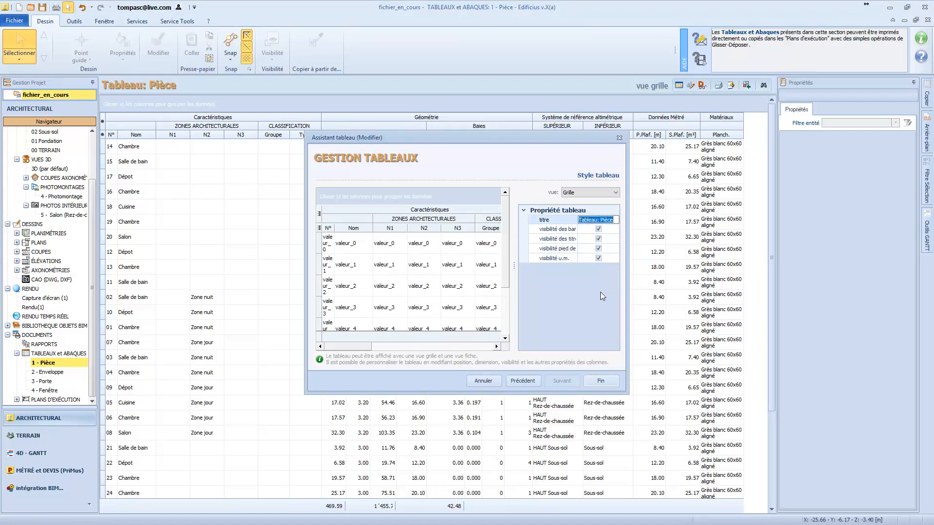
{"action": "left_click", "coordinate": [520, 382]}
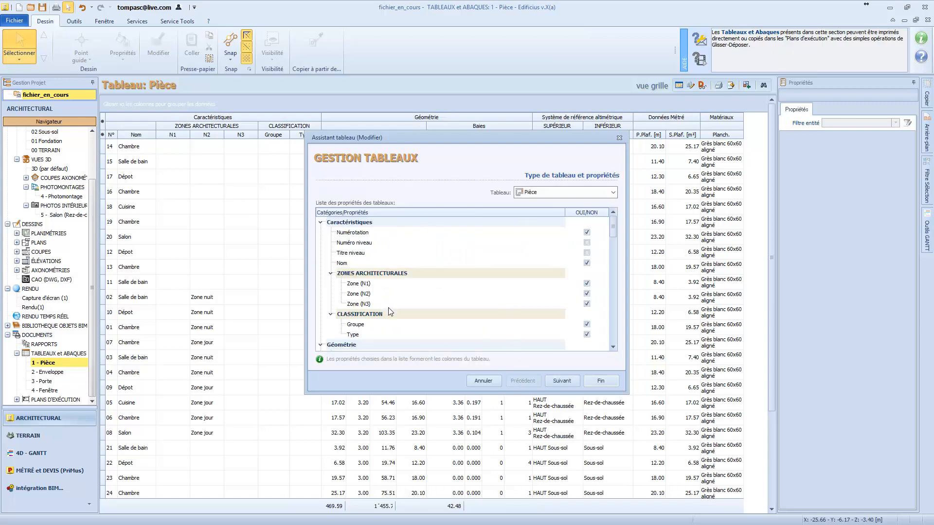
{"action": "scroll", "coordinate": [438, 289], "scroll_direction": "down", "scroll_amount": 1}
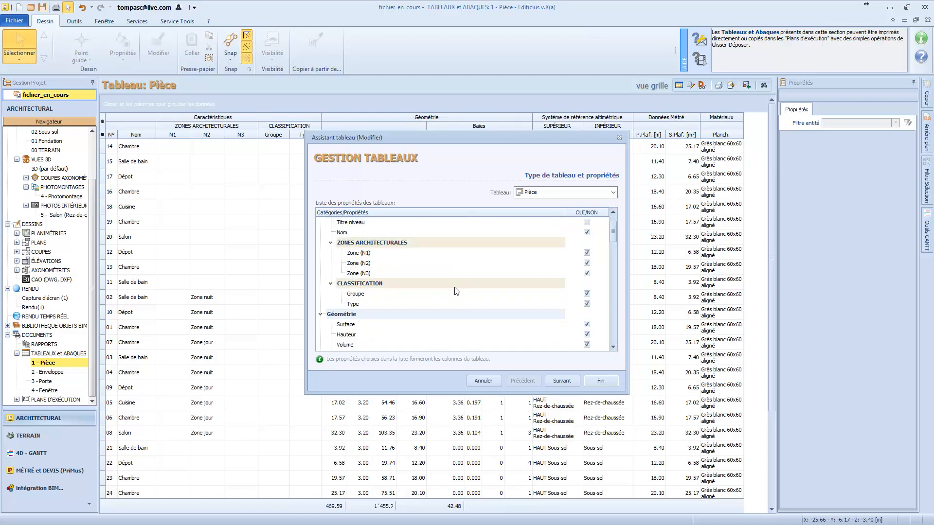
{"action": "left_click", "coordinate": [588, 264]}
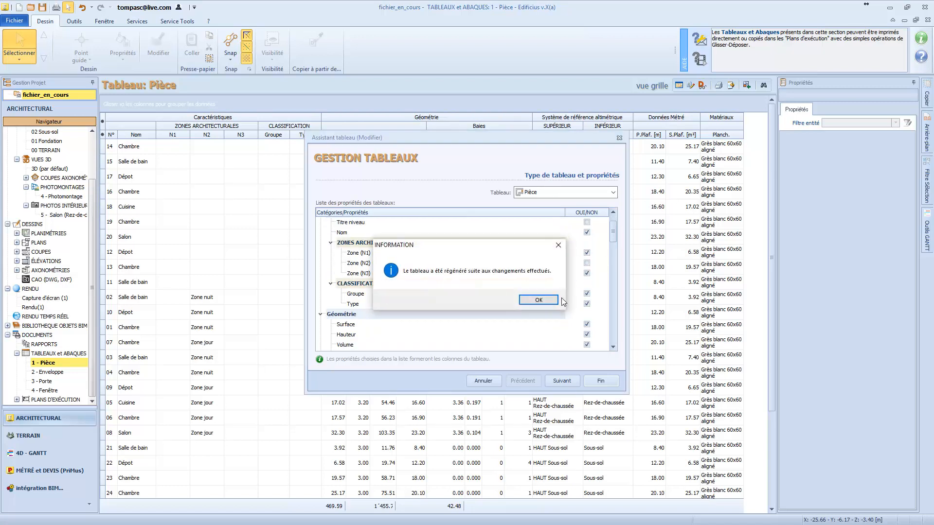
{"action": "left_click", "coordinate": [545, 303]}
{"action": "left_click", "coordinate": [587, 274]}
{"action": "left_click", "coordinate": [587, 294]}
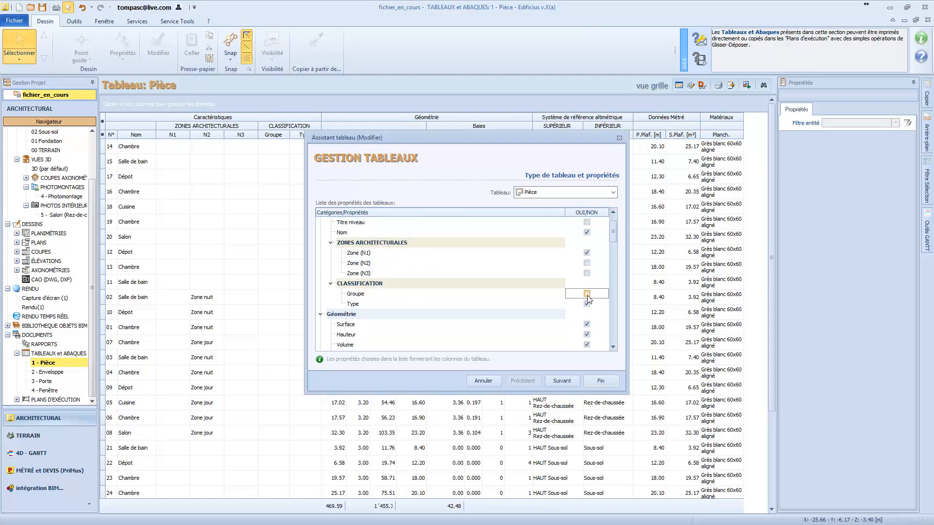
{"action": "left_click", "coordinate": [587, 304]}
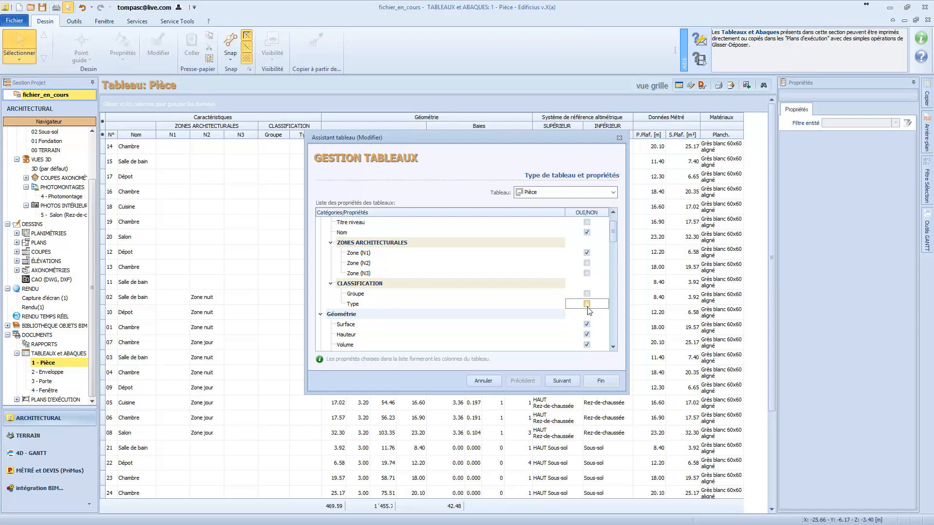
{"action": "left_click", "coordinate": [603, 381]}
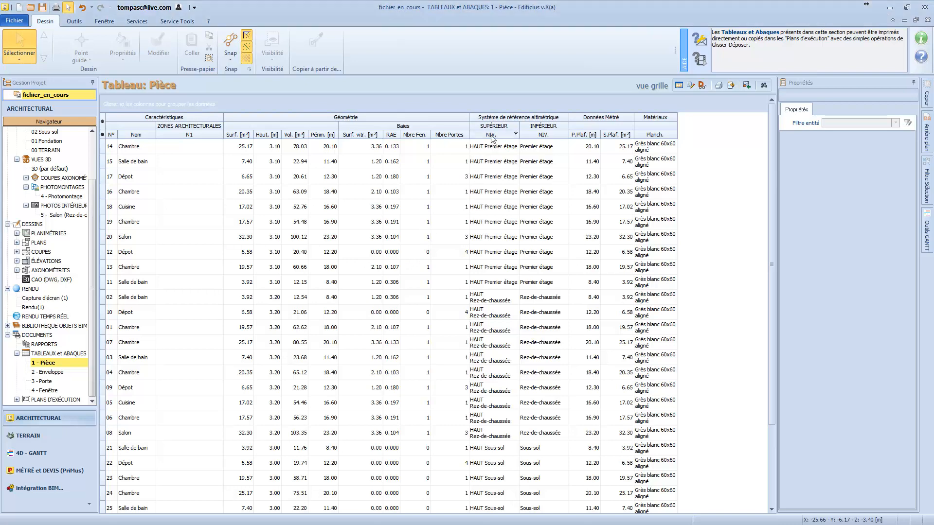
- Group the Pièce table by the level column (NIV.) and expand the Premier étage, Rez-de-chaussée and Sous-sol groups
{"action": "left_click_drag", "start_coordinate": [493, 139], "coordinate": [155, 109]}
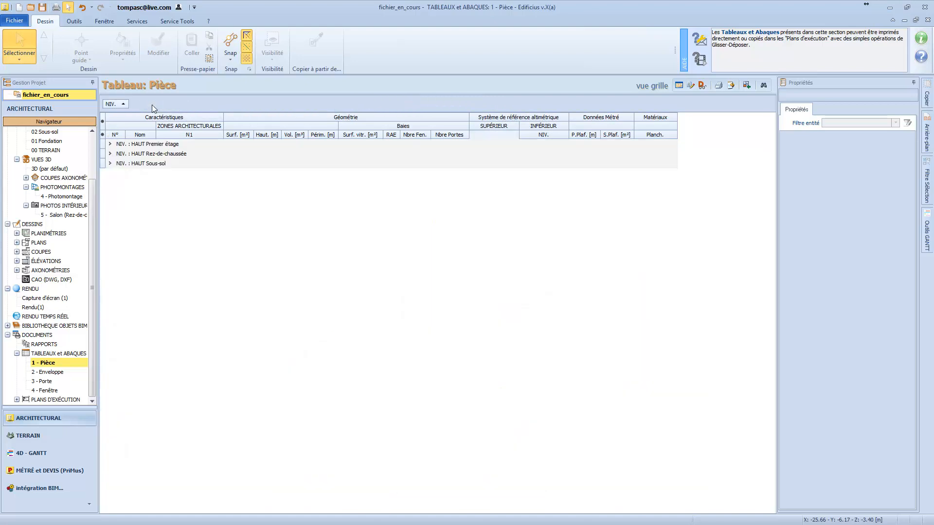
{"action": "left_click", "coordinate": [110, 144]}
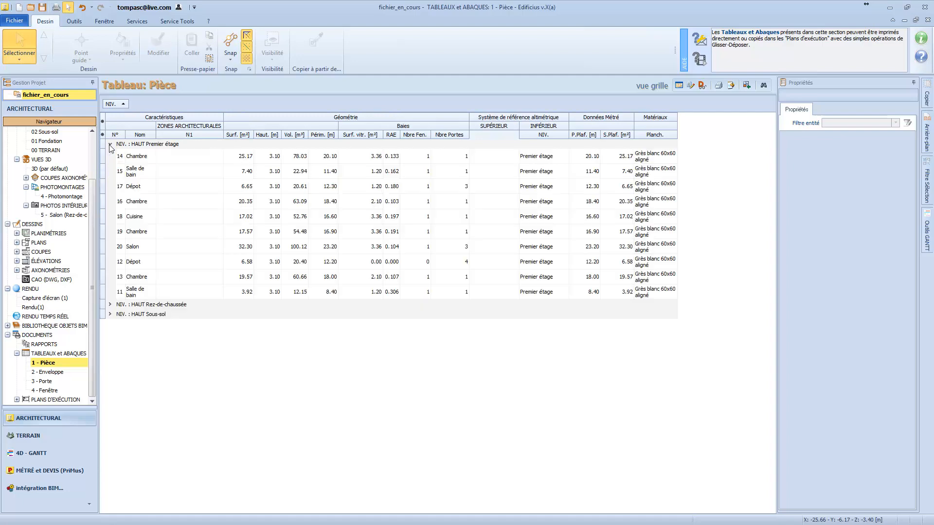
{"action": "left_click", "coordinate": [110, 304]}
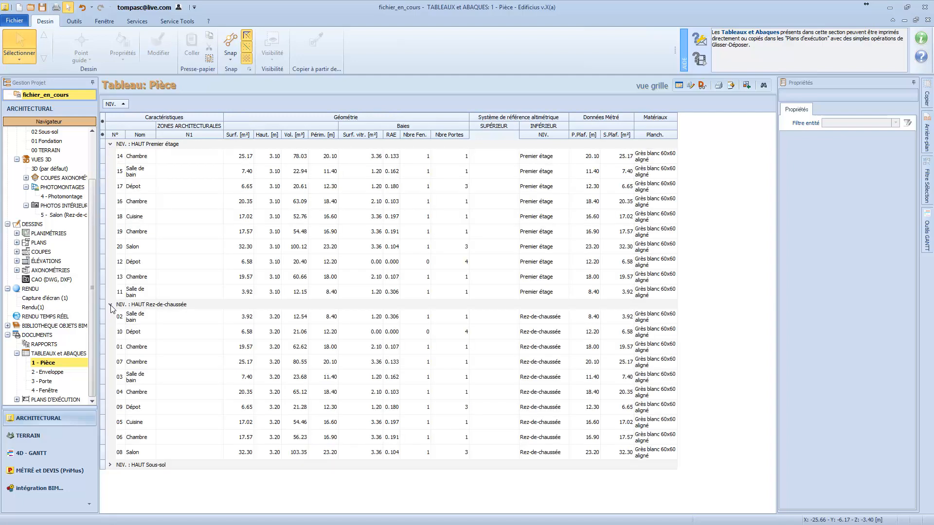
{"action": "left_click", "coordinate": [110, 465]}
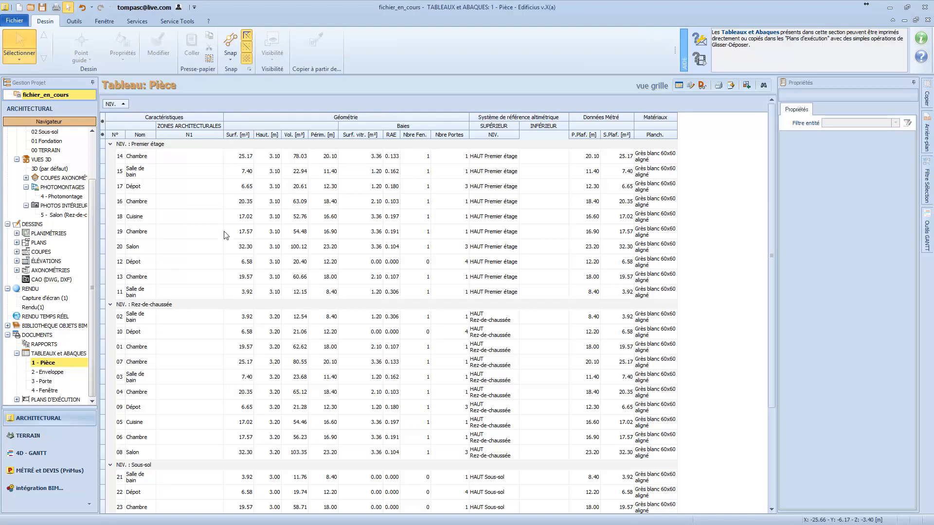
- Add group footers to the Pièce table and show the sum (Somme) of the Surf. column for each level
{"action": "right_click", "coordinate": [239, 140]}
{"action": "left_click", "coordinate": [262, 213]}
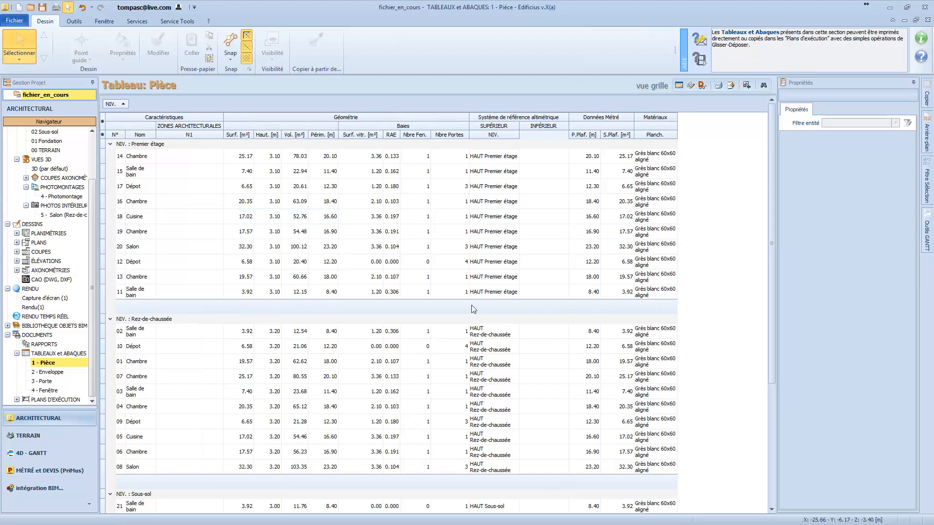
{"action": "right_click", "coordinate": [241, 305]}
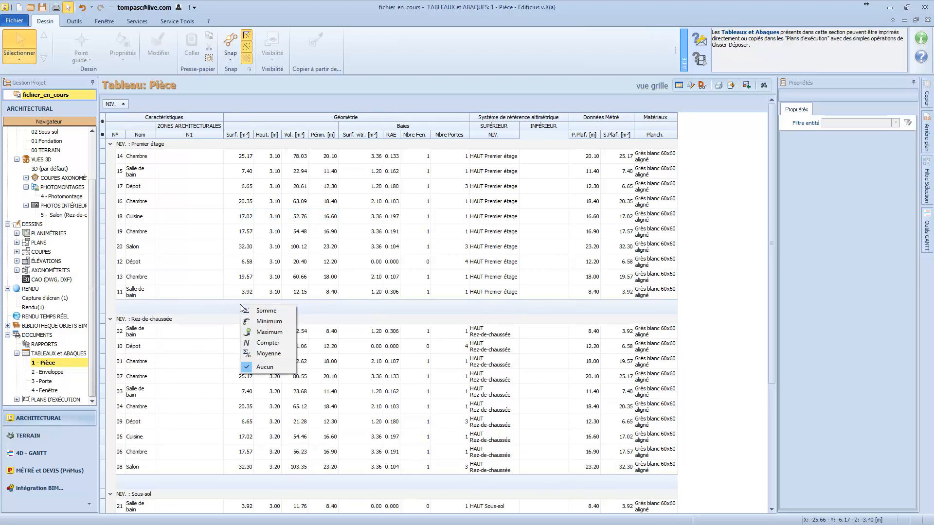
{"action": "left_click", "coordinate": [277, 314]}
{"action": "scroll", "coordinate": [250, 331], "scroll_direction": "down", "scroll_amount": 4}
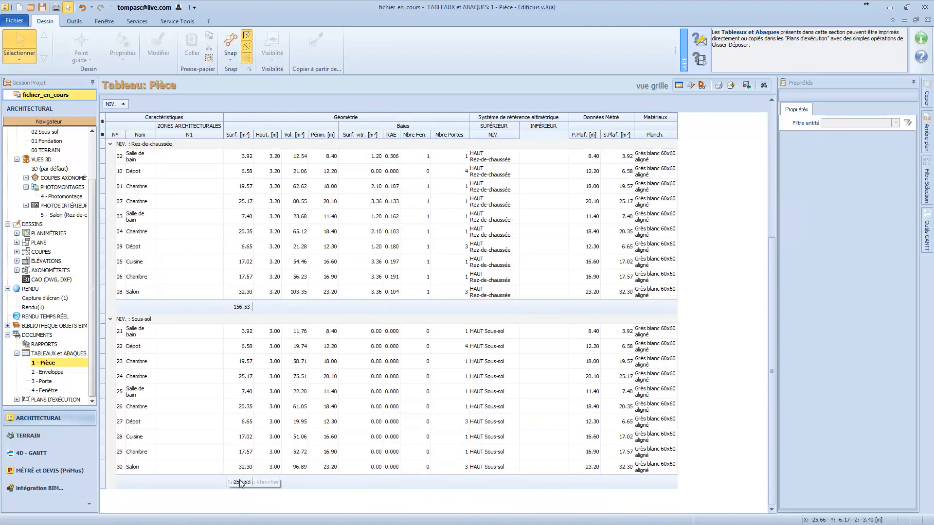
- Add an overall footer to the Pièce table and show the total sum of the Surf. column
{"action": "right_click", "coordinate": [233, 136]}
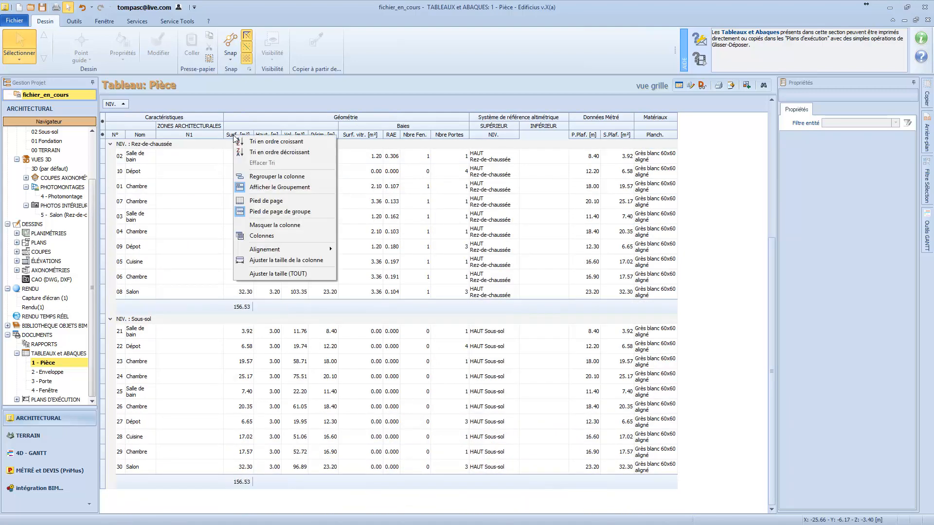
{"action": "left_click", "coordinate": [266, 200]}
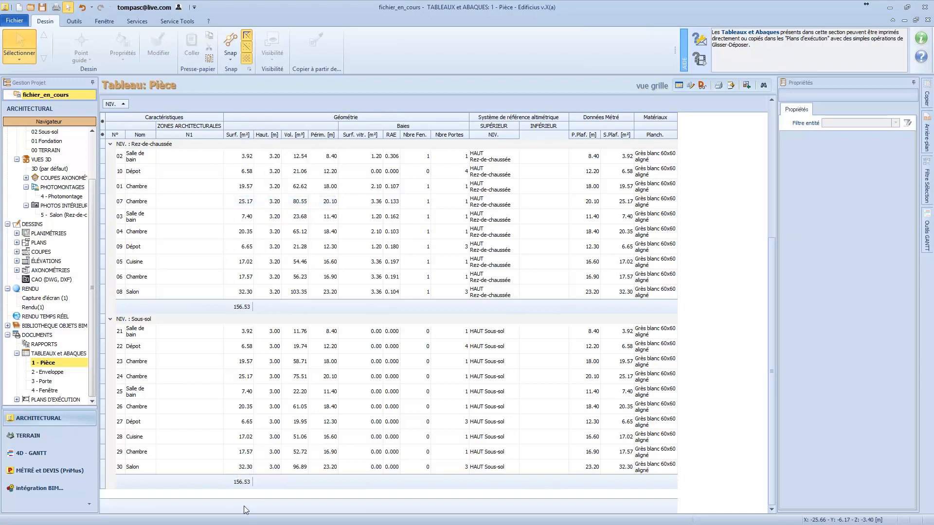
{"action": "right_click", "coordinate": [244, 508]}
{"action": "left_click", "coordinate": [250, 442]}
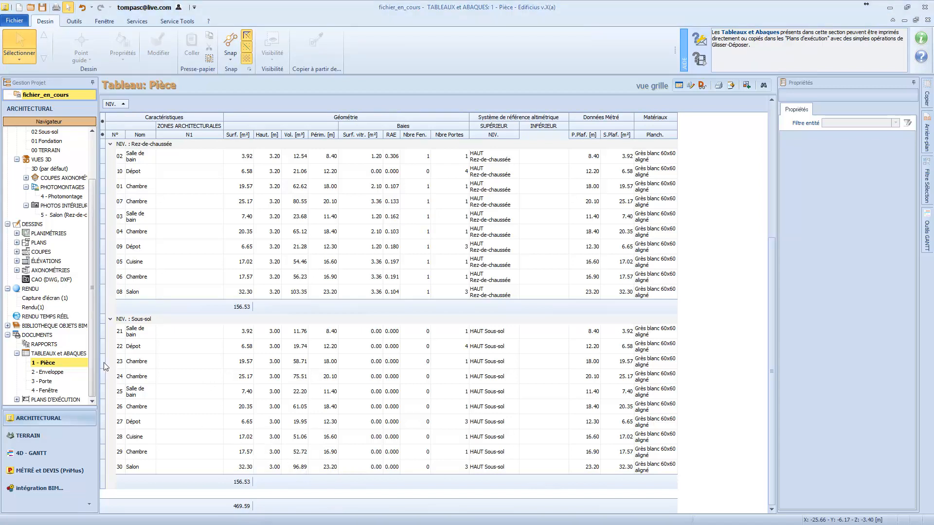
- Open the 1 - Plan d'Exécution sheet and place the Pièce table below the Rez-de-chaussée plan, beside the axonometric floor view
{"action": "left_click", "coordinate": [16, 399]}
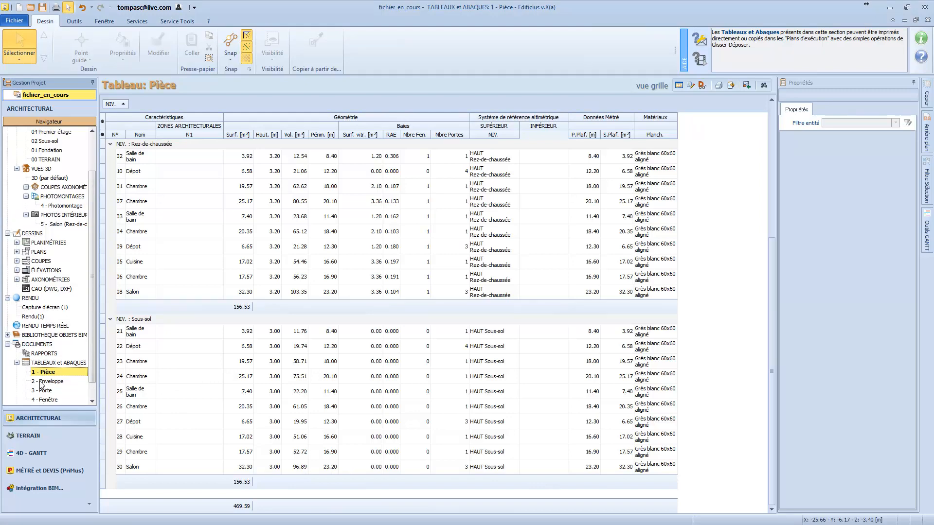
{"action": "double_click", "coordinate": [51, 400]}
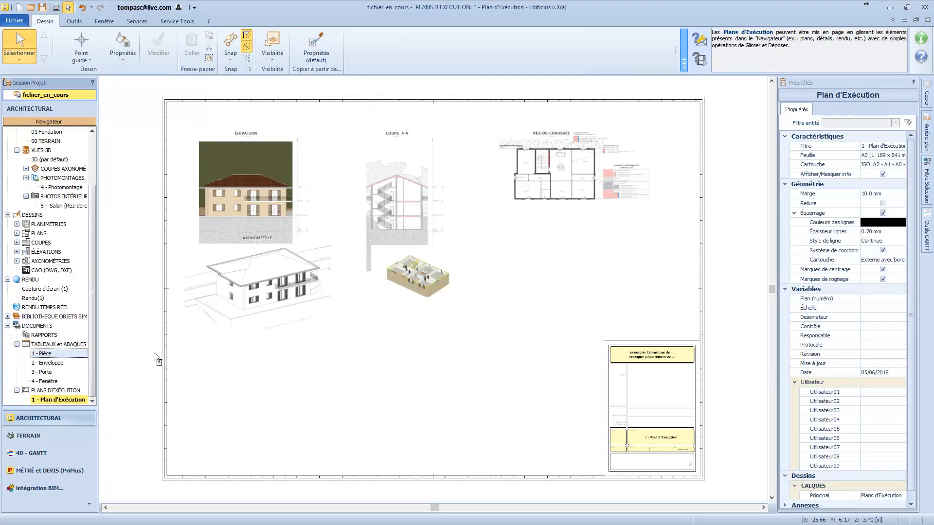
{"action": "left_click_drag", "start_coordinate": [520, 331], "coordinate": [450, 235]}
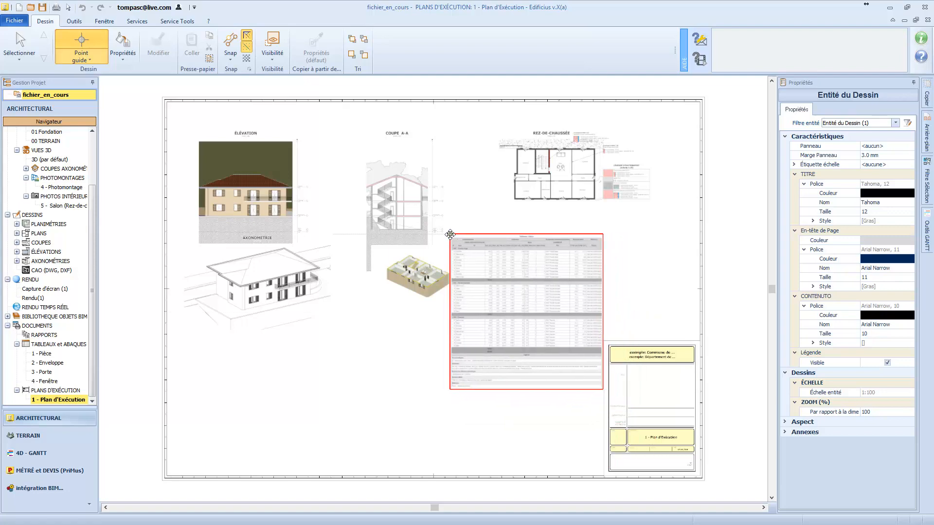
{"action": "left_click", "coordinate": [450, 235]}
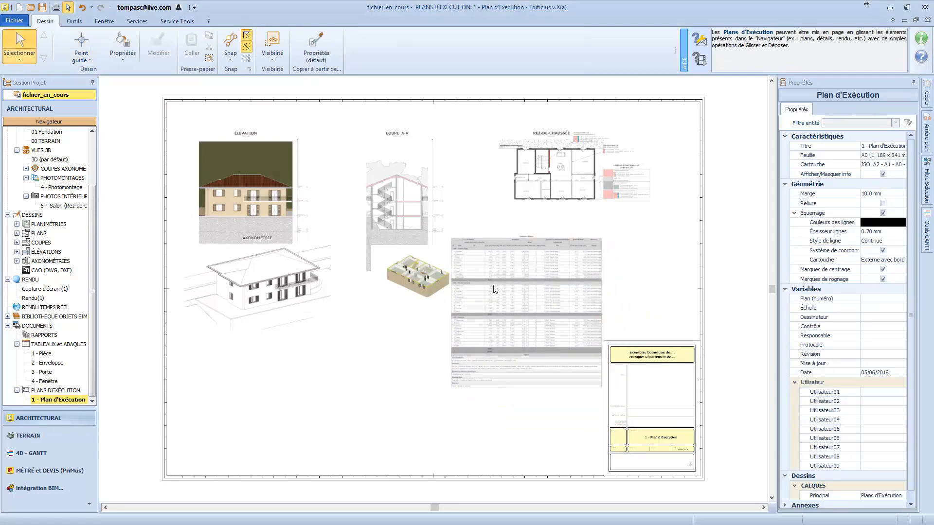
- Examine the placed Pièce table on the sheet, including its level groups, surface sums and legend
{"action": "scroll", "coordinate": [494, 289], "scroll_direction": "up", "scroll_amount": 5}
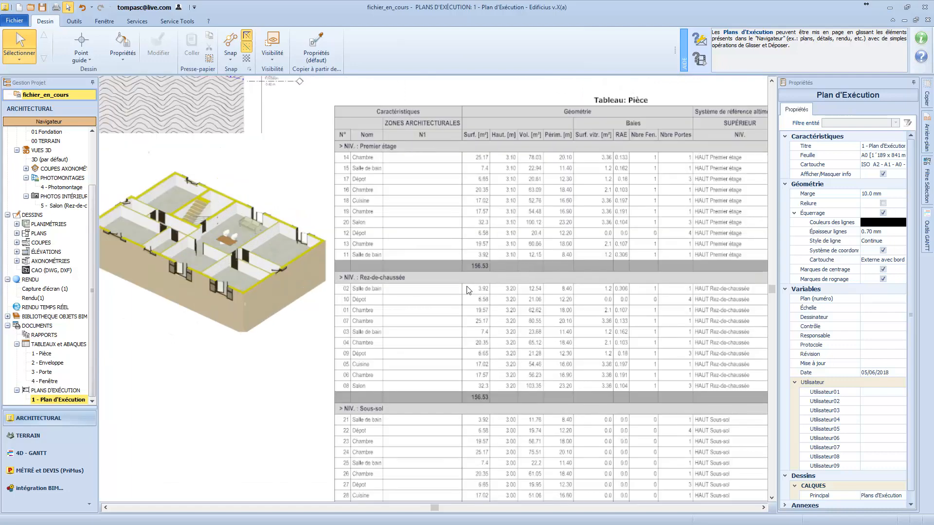
{"action": "scroll", "coordinate": [468, 291], "scroll_direction": "up", "scroll_amount": 6}
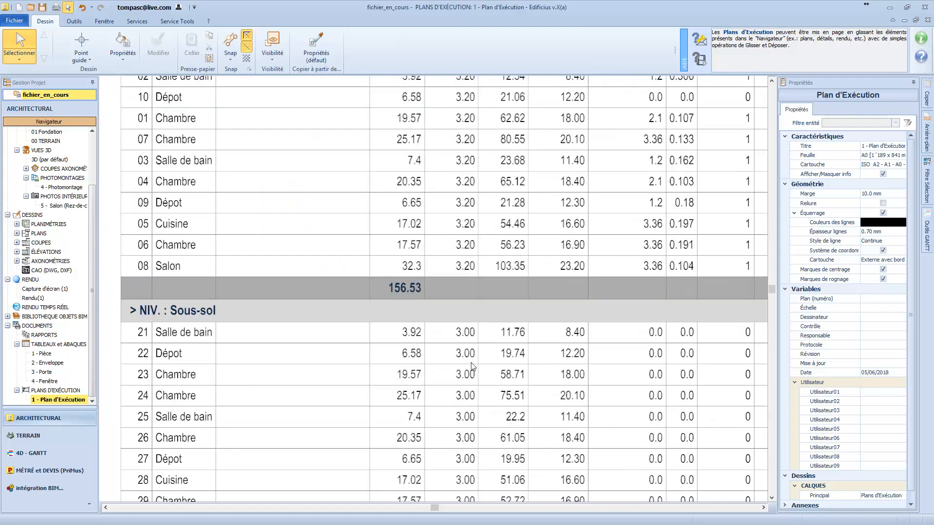
{"action": "scroll", "coordinate": [472, 367], "scroll_direction": "down", "scroll_amount": 5}
{"action": "scroll", "coordinate": [457, 468], "scroll_direction": "up", "scroll_amount": 2}
{"action": "scroll", "coordinate": [418, 428], "scroll_direction": "down", "scroll_amount": 5}
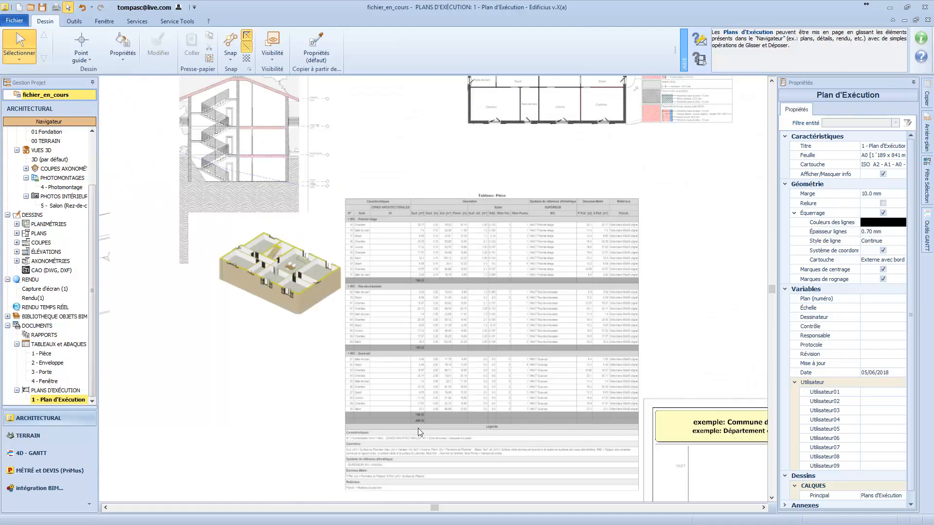
{"action": "scroll", "coordinate": [419, 428], "scroll_direction": "up", "scroll_amount": 1}
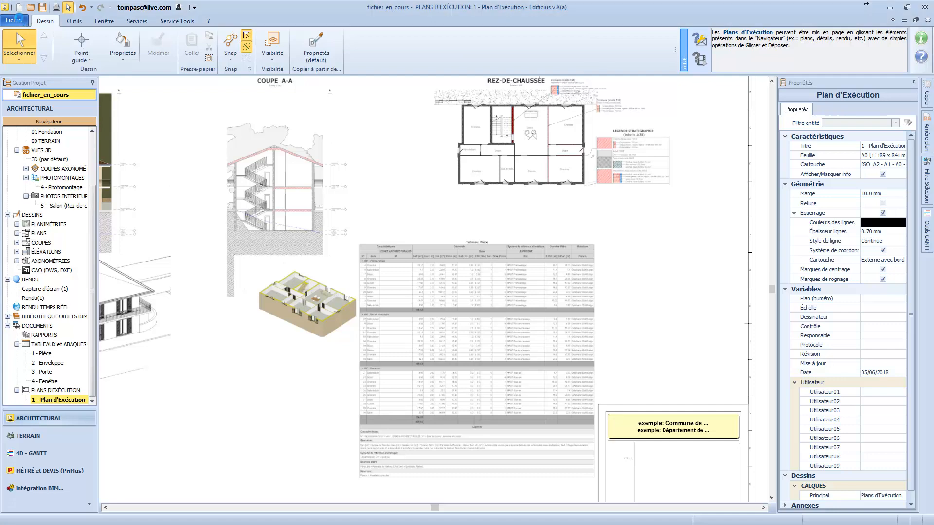
- Open the project file Exemple Digital & BIM - CAM.EDF from the fichier folder inside COURS_EDIFICIUS
{"action": "left_click", "coordinate": [18, 19]}
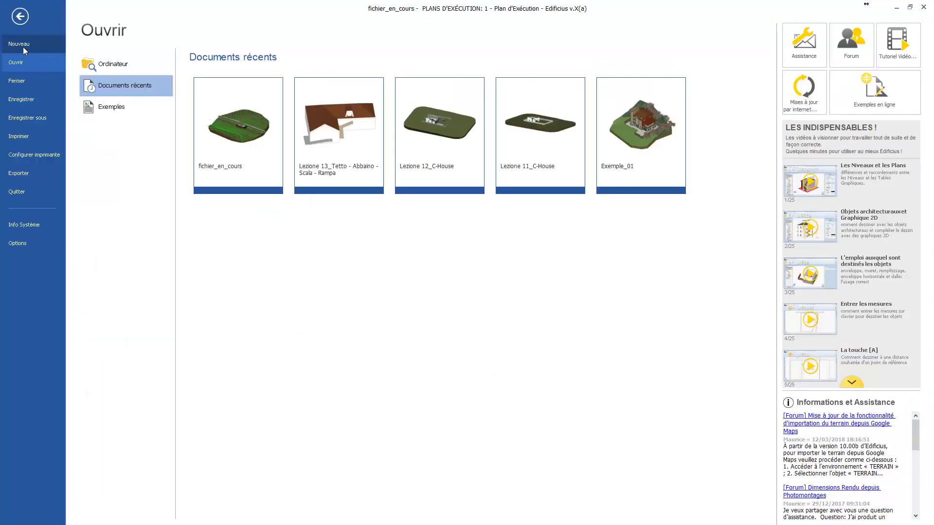
{"action": "left_click", "coordinate": [101, 67]}
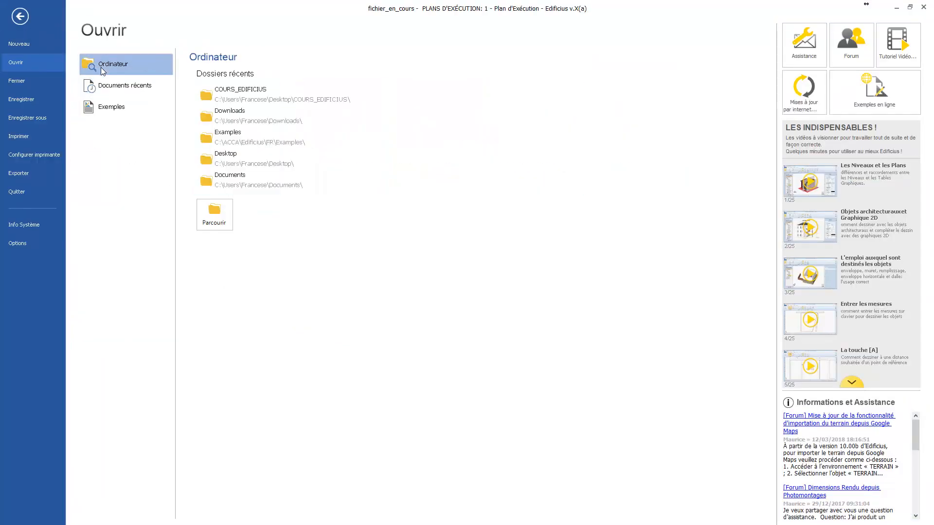
{"action": "left_click", "coordinate": [244, 92]}
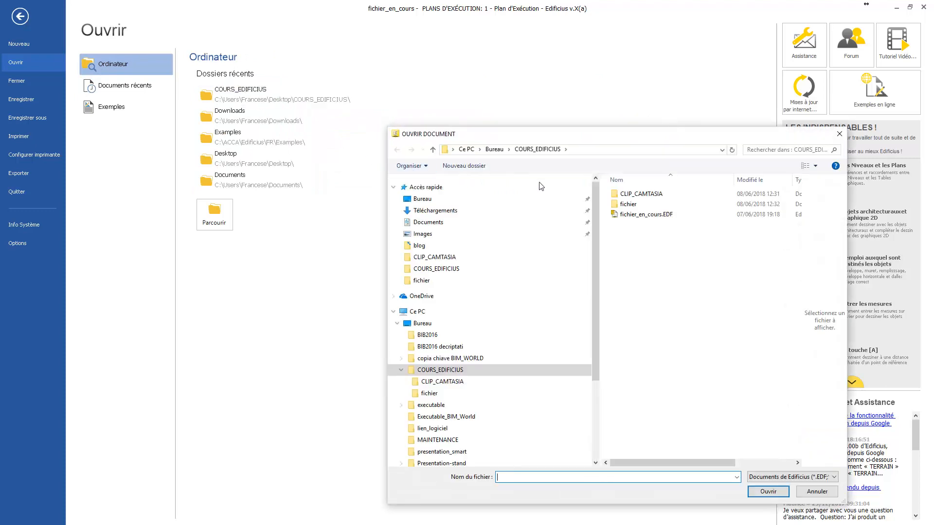
{"action": "double_click", "coordinate": [631, 205]}
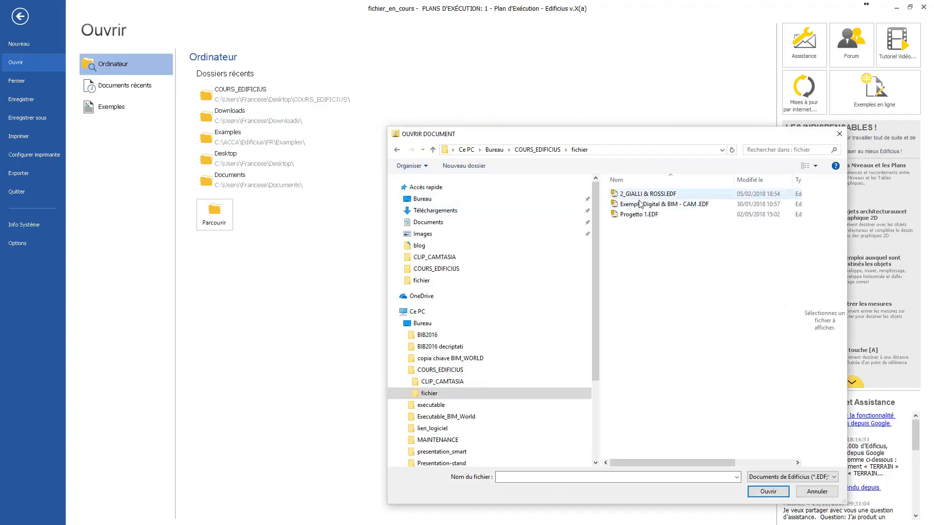
{"action": "left_click", "coordinate": [641, 204]}
{"action": "left_click", "coordinate": [781, 492]}
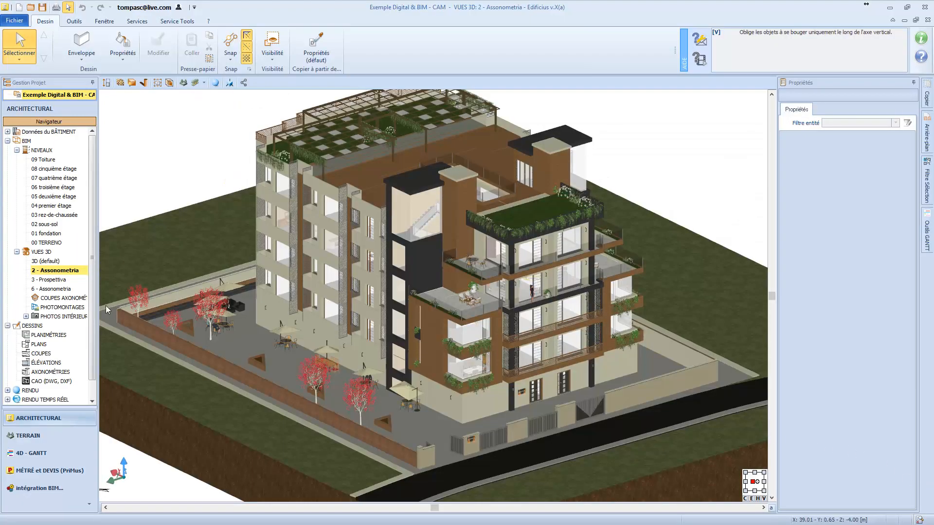
- Add a new perspective view under VUES 3D and switch its navigation mode to Chemin par étapes
{"action": "left_click", "coordinate": [41, 253]}
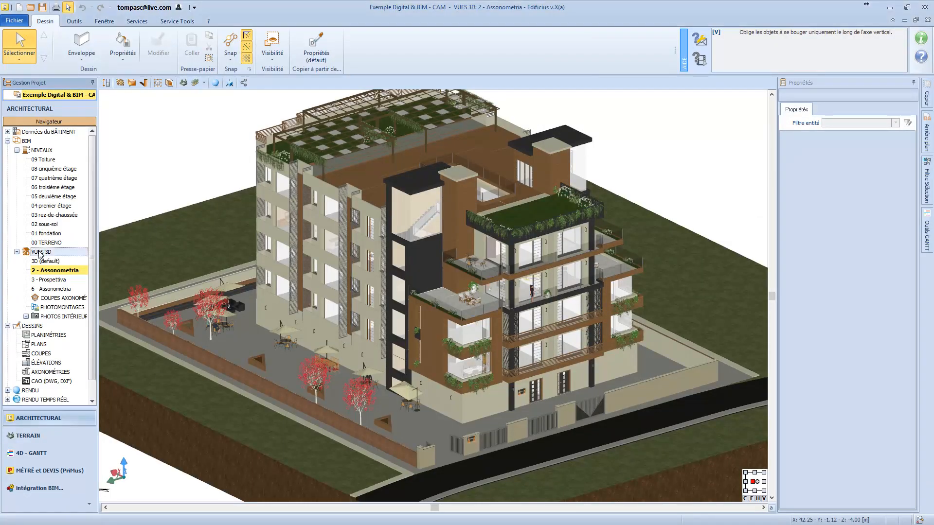
{"action": "right_click", "coordinate": [40, 253]}
{"action": "left_click", "coordinate": [69, 272]}
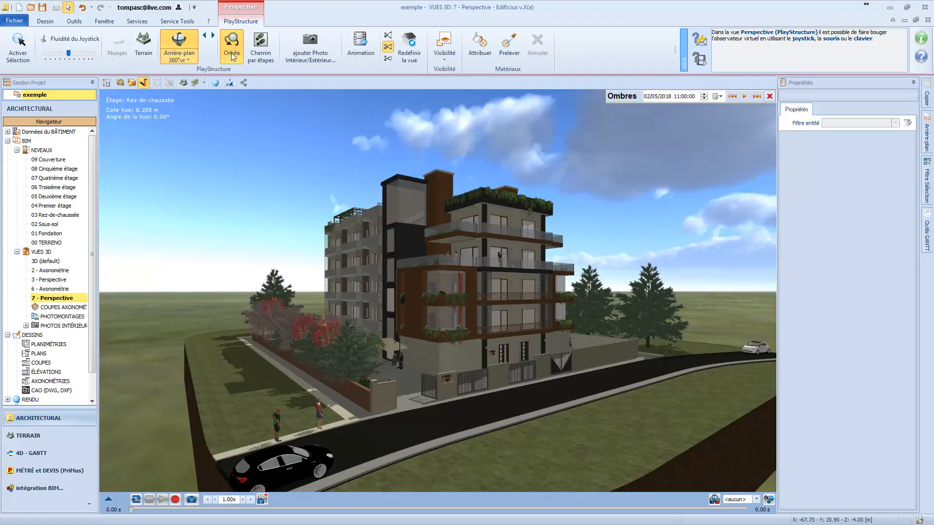
{"action": "left_click", "coordinate": [267, 59]}
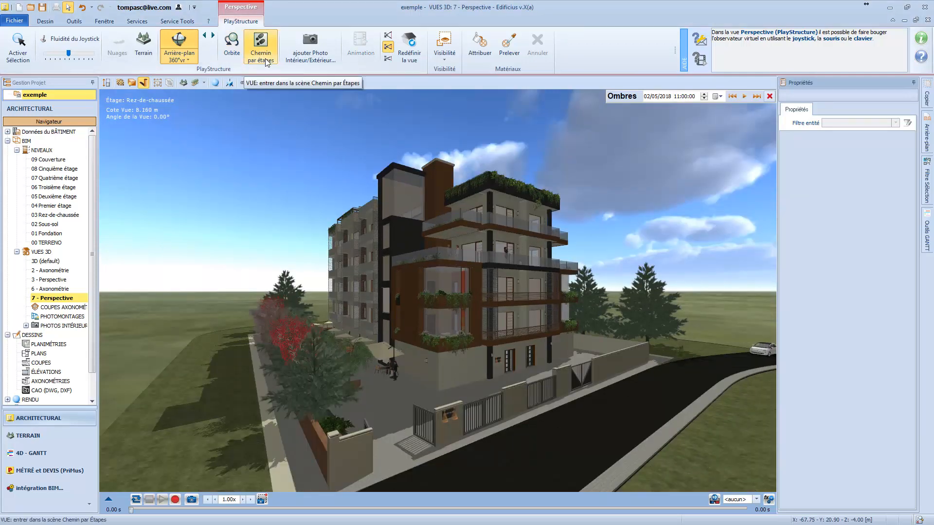
- Activate the realistic view in the perspective and switch off all the lights listed under Eclairage
{"action": "left_click", "coordinate": [132, 84]}
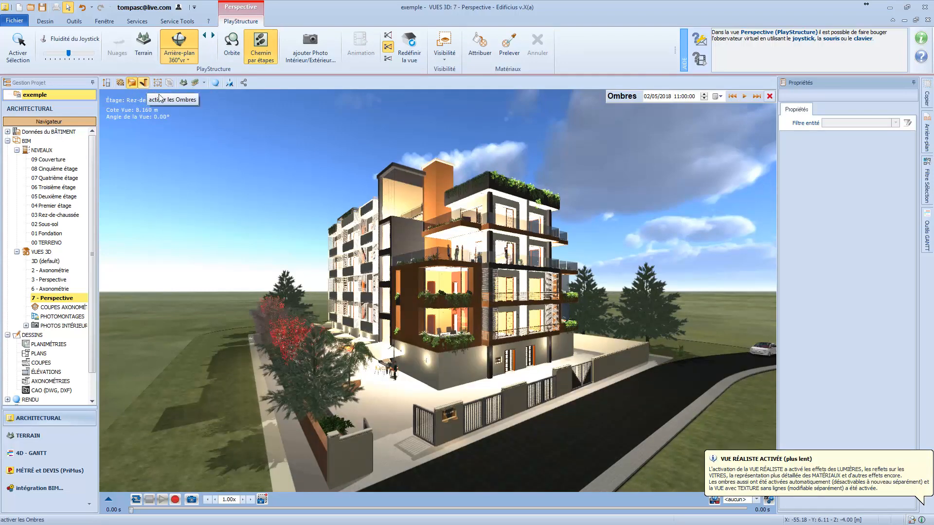
{"action": "mouse_move", "coordinate": [672, 101]}
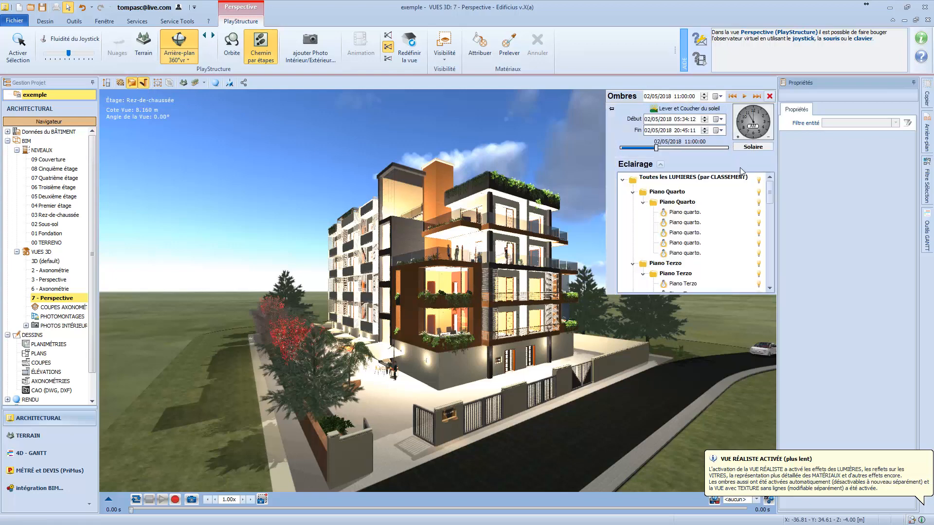
{"action": "left_click", "coordinate": [661, 165]}
{"action": "left_click", "coordinate": [661, 165]}
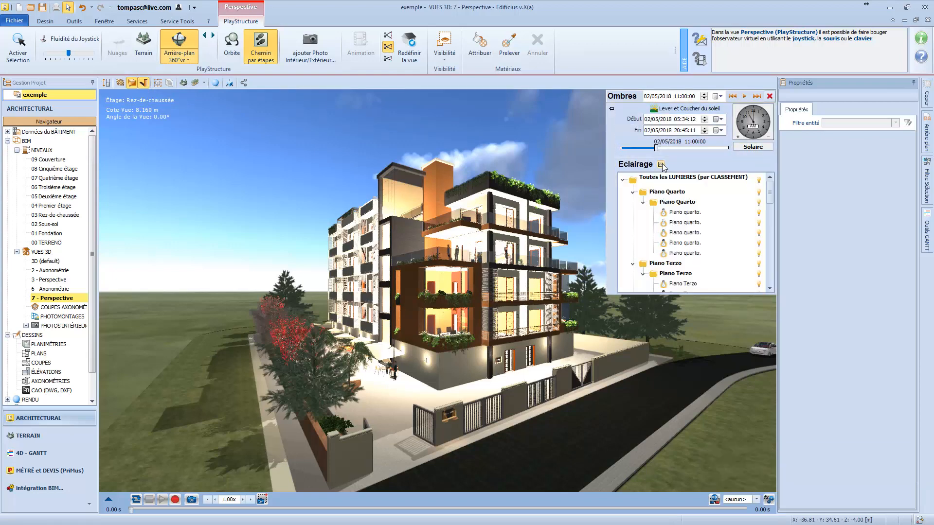
{"action": "left_click", "coordinate": [759, 180]}
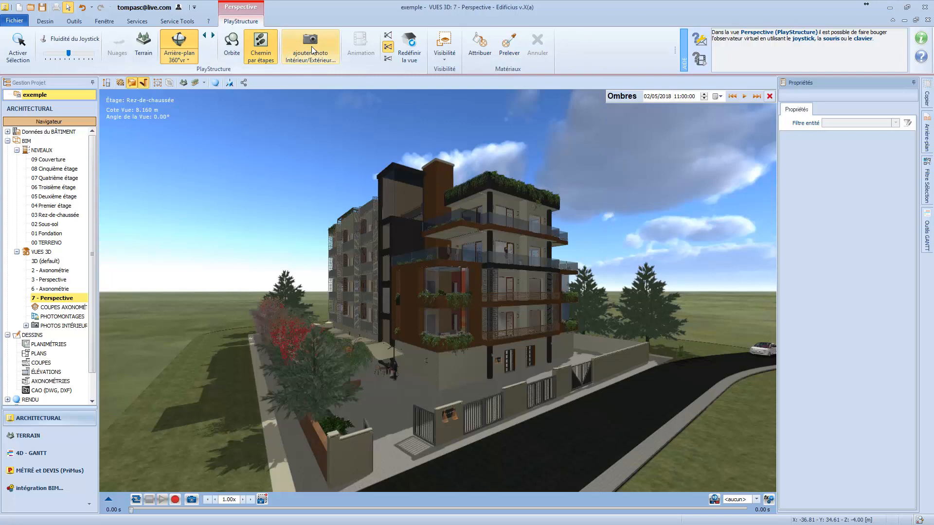
- Create an exterior photo from the current perspective and generate its EXTERIEUR render preview at Basse quality
{"action": "left_click", "coordinate": [312, 46]}
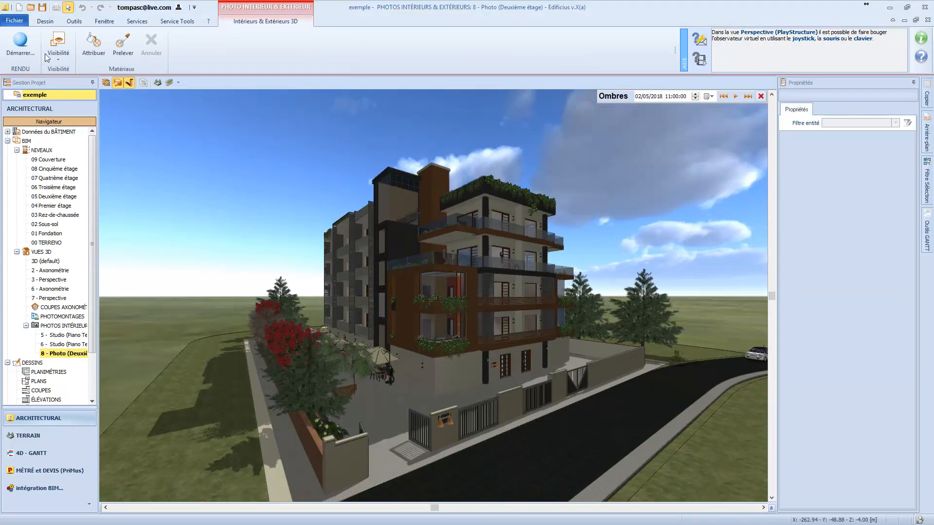
{"action": "left_click", "coordinate": [22, 44]}
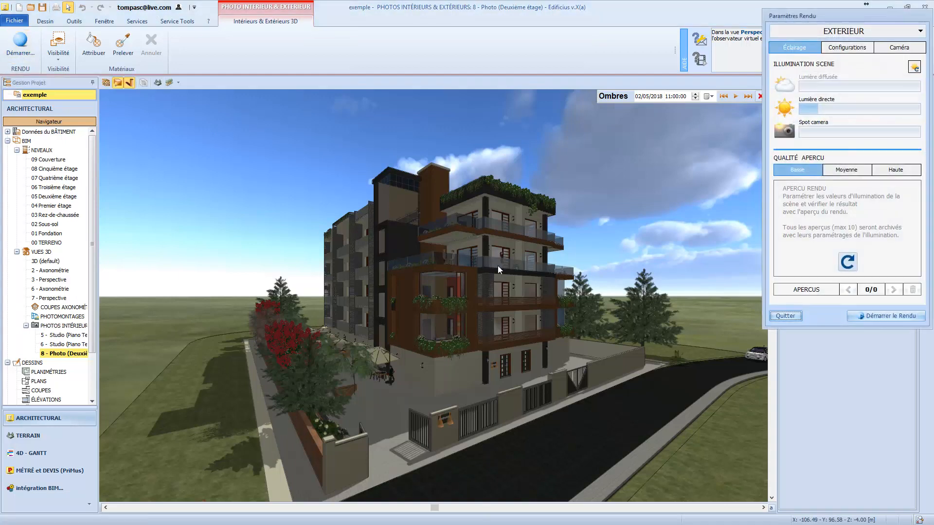
{"action": "left_click", "coordinate": [856, 267]}
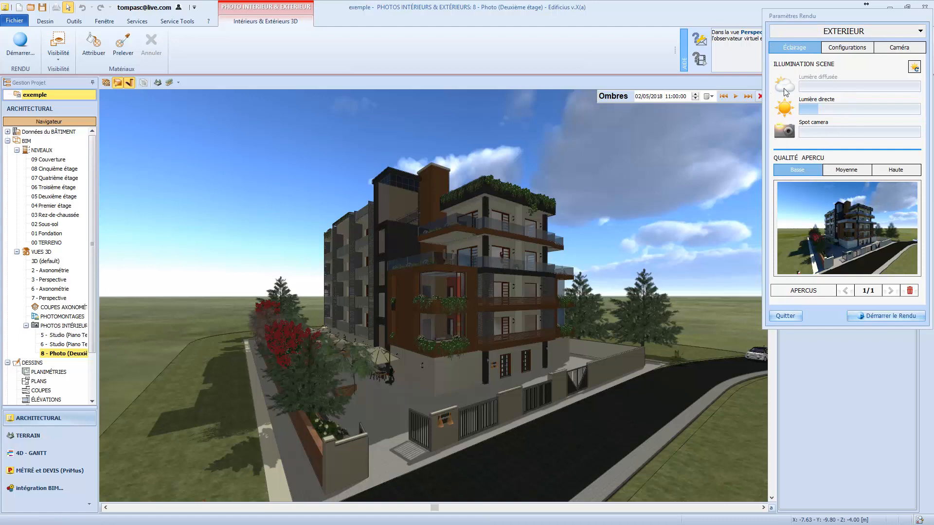
- Review the exterior render's configuration, camera and lighting parameters, and exit without starting the final render
{"action": "left_click", "coordinate": [849, 48]}
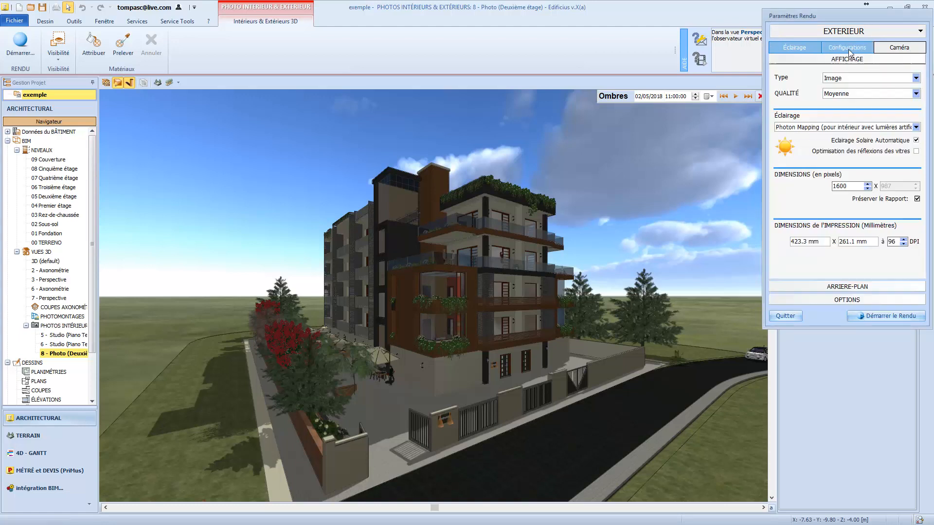
{"action": "left_click", "coordinate": [890, 48]}
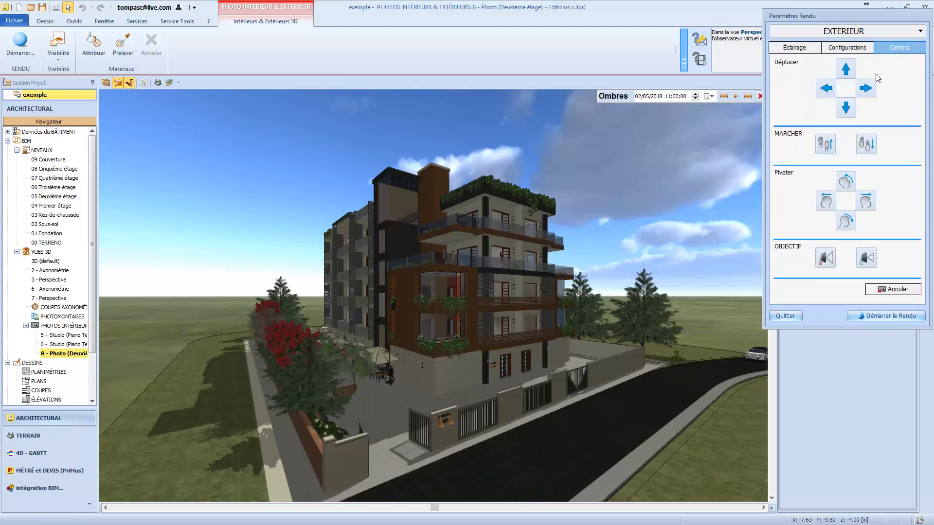
{"action": "left_click", "coordinate": [841, 49]}
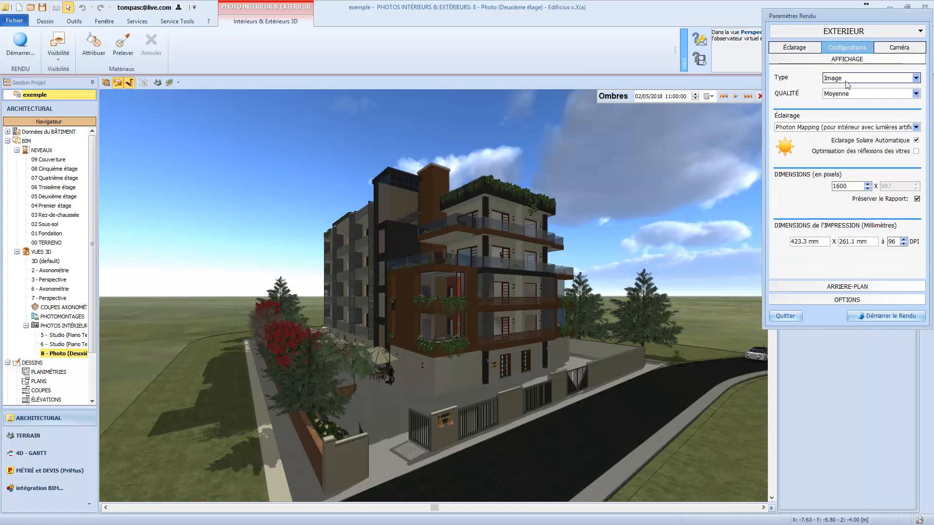
{"action": "left_click", "coordinate": [789, 49]}
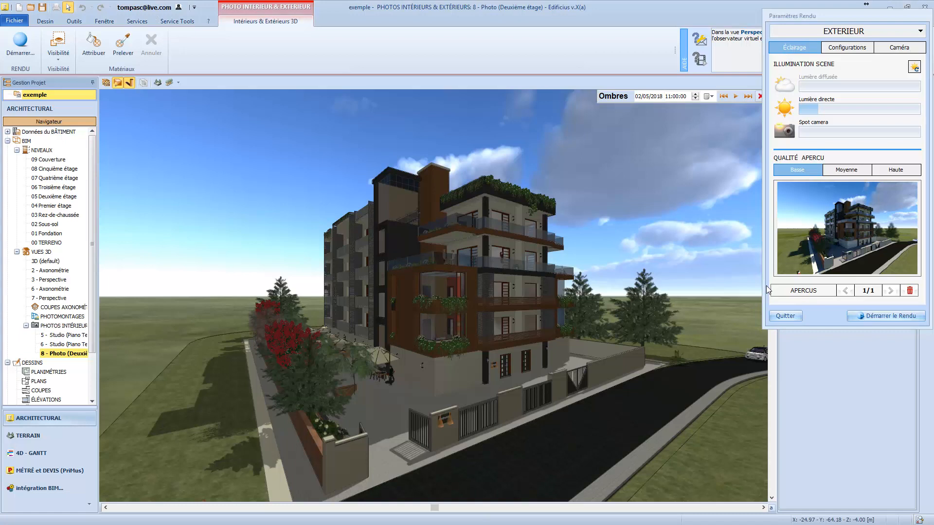
{"action": "left_click", "coordinate": [786, 317]}
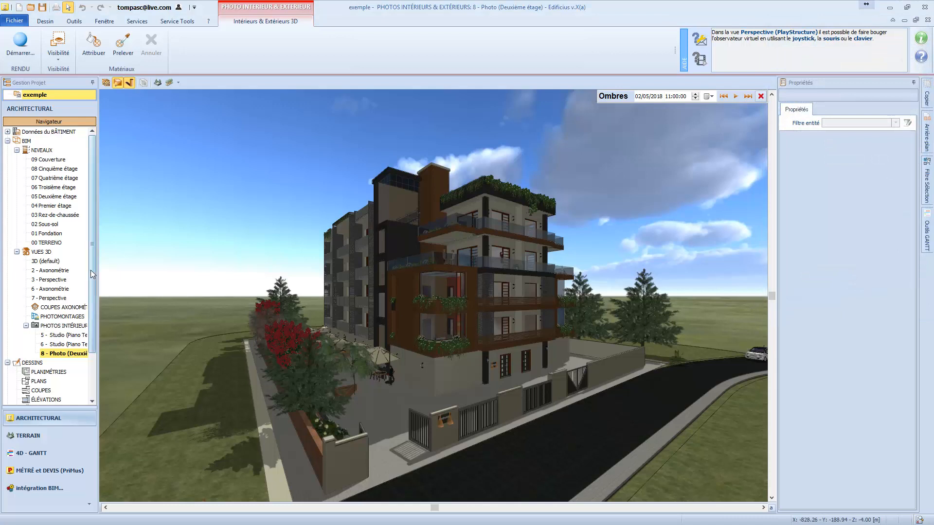
- View the saved office interior renders Rendu (2) and Rendu (11)
{"action": "left_click_drag", "start_coordinate": [92, 274], "coordinate": [95, 329]}
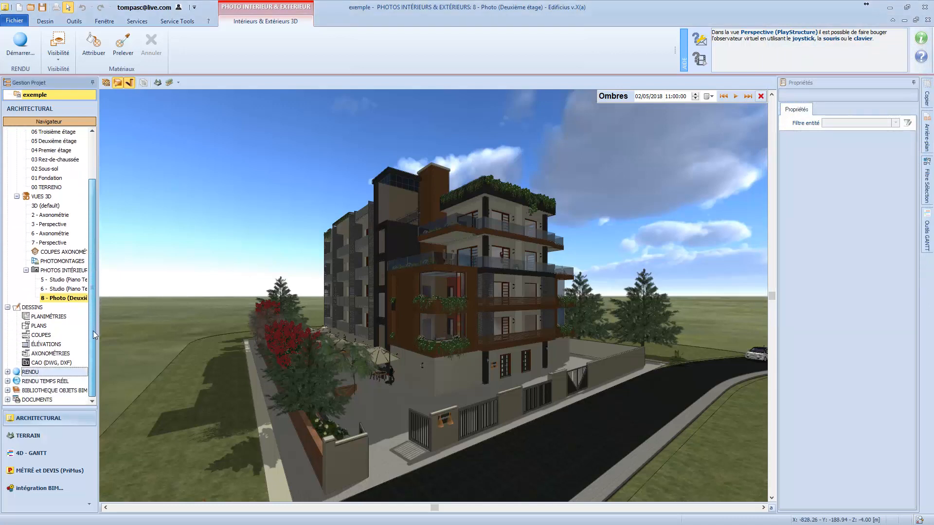
{"action": "left_click", "coordinate": [8, 372]}
{"action": "left_click", "coordinate": [44, 381]}
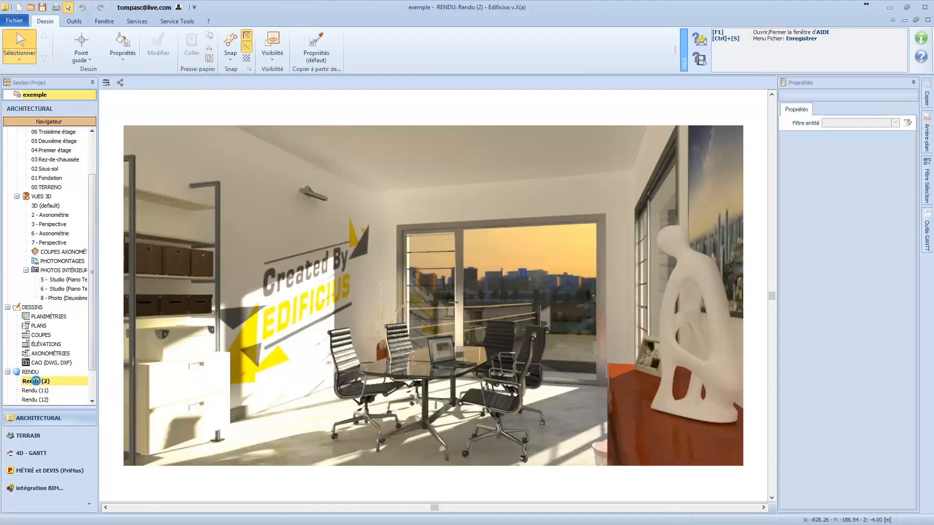
{"action": "left_click", "coordinate": [37, 390]}
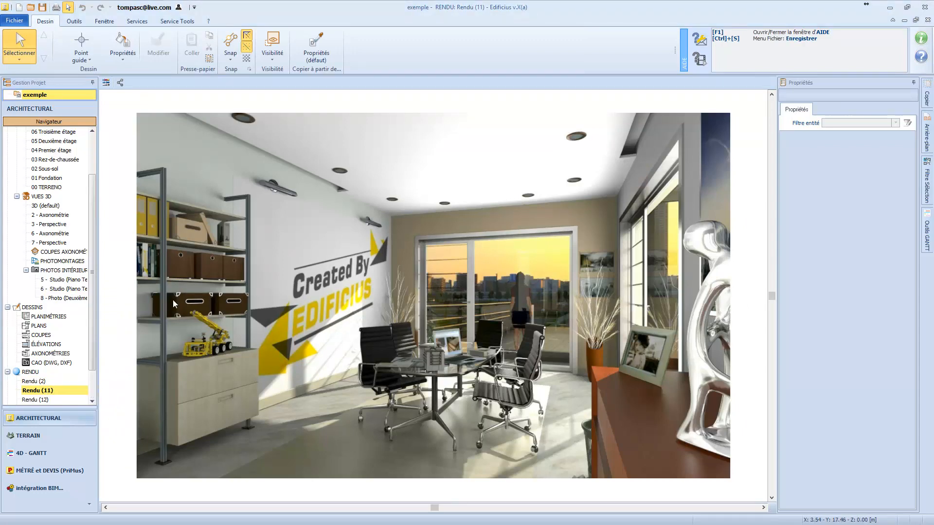
- Try the Esquisse filter from the Brouillon category on Rendu (11) in Rendu magique, and discard the edit
{"action": "left_click", "coordinate": [106, 83]}
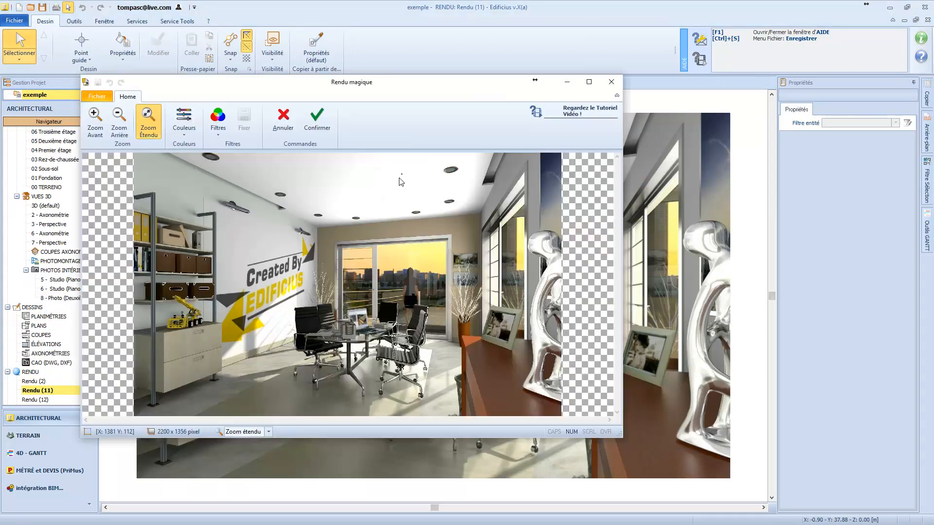
{"action": "left_click", "coordinate": [190, 136]}
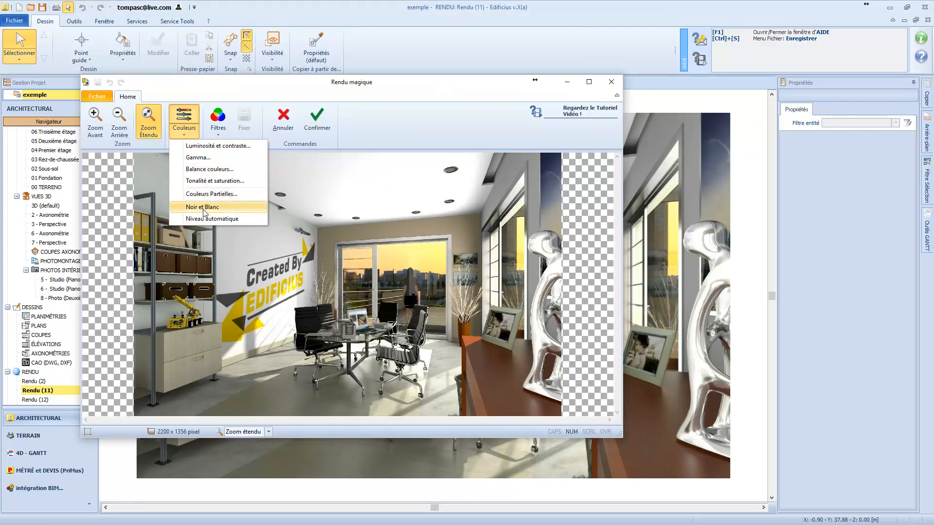
{"action": "left_click", "coordinate": [218, 119]}
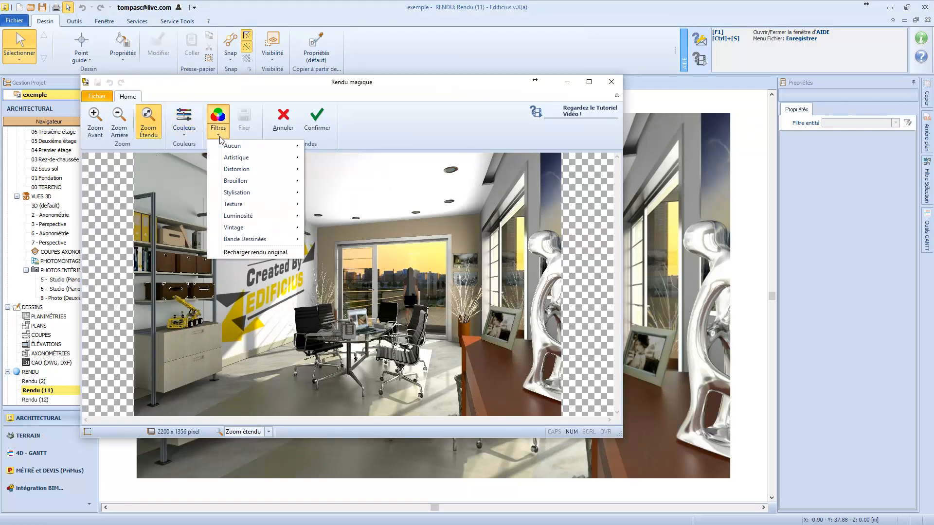
{"action": "mouse_move", "coordinate": [232, 150]}
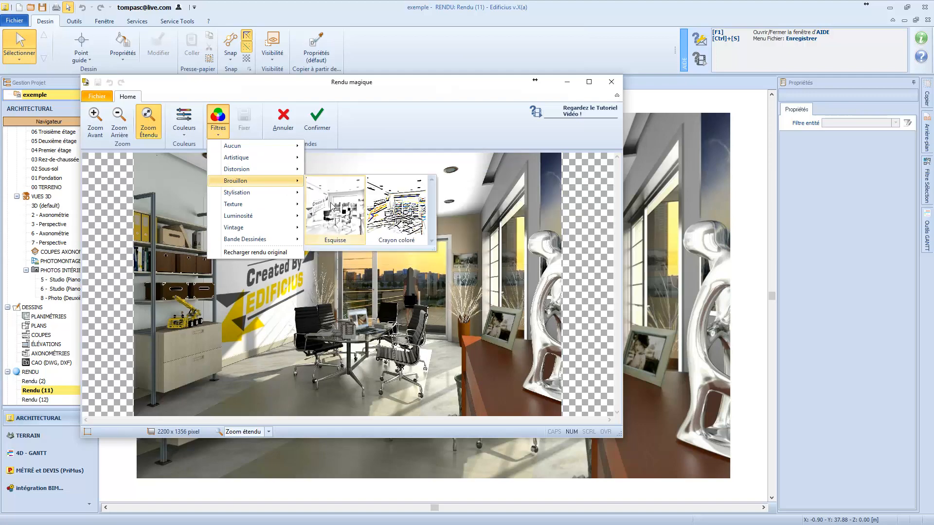
{"action": "left_click", "coordinate": [335, 224]}
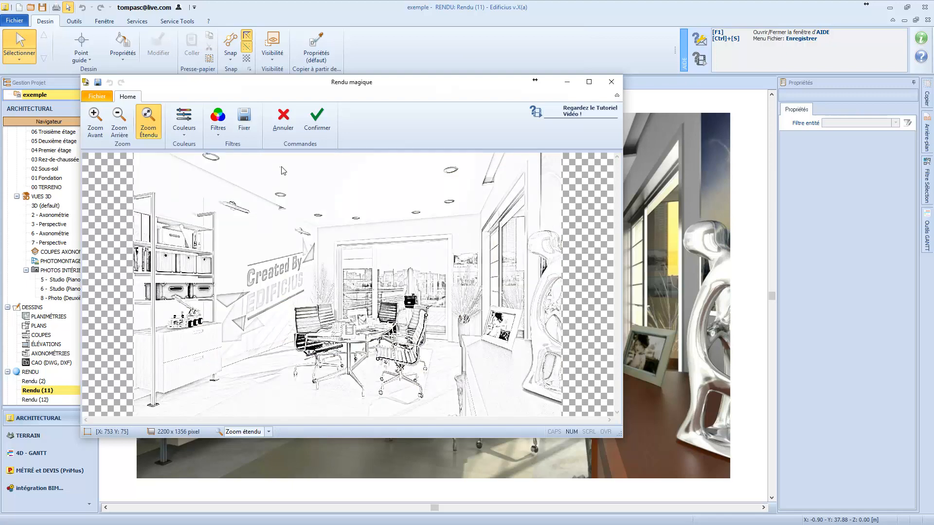
{"action": "left_click", "coordinate": [281, 127]}
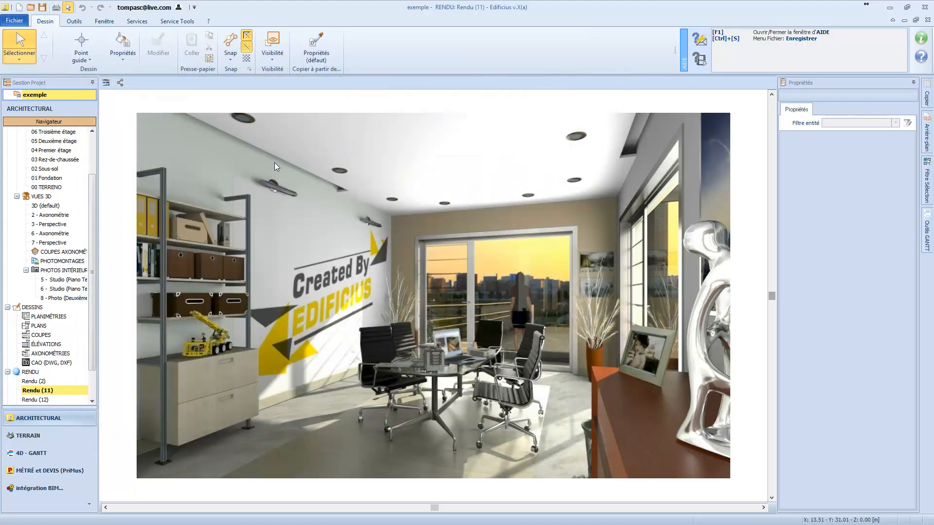
- Reopen the 7 - Perspective view and examine the building's street-side exterior from different distances and angles
{"action": "left_click", "coordinate": [44, 242]}
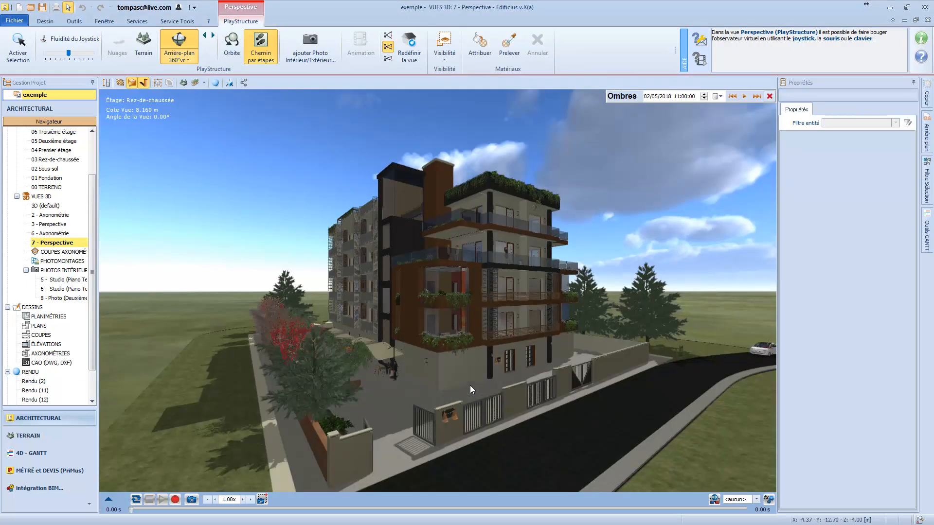
{"action": "mouse_move", "coordinate": [470, 387]}
{"action": "left_mouse_down"}
{"action": "mouse_move", "coordinate": [478, 362]}
{"action": "mouse_move", "coordinate": [470, 387]}
{"action": "left_mouse_up"}
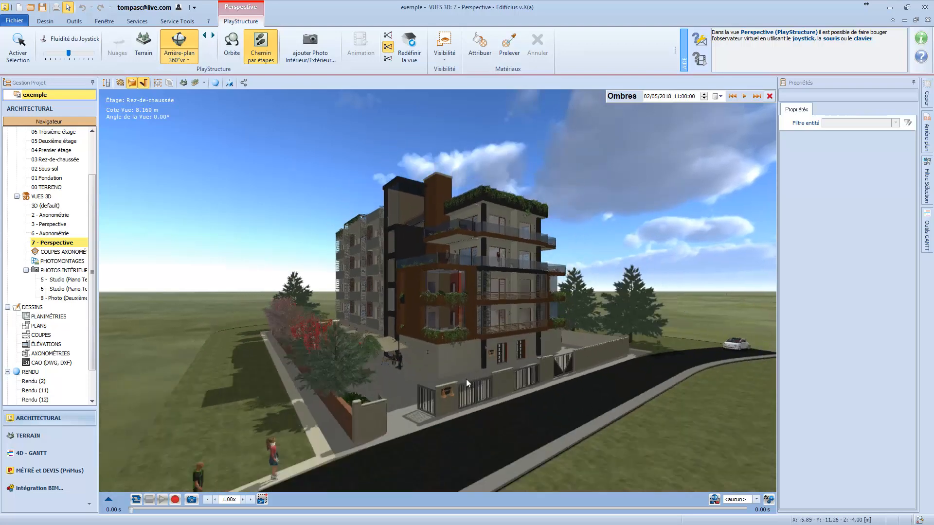
{"action": "right_click_drag", "start_coordinate": [481, 306], "coordinate": [511, 314]}
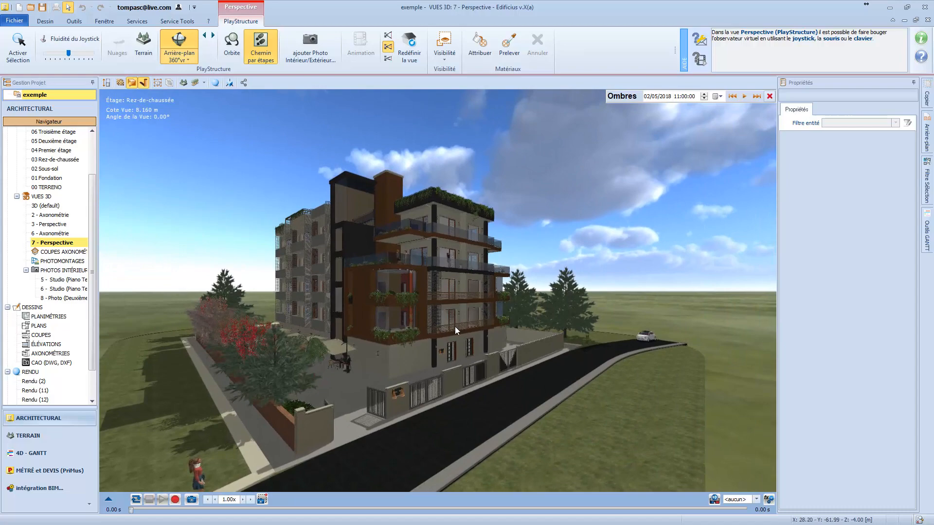
{"action": "right_click_drag", "start_coordinate": [457, 331], "coordinate": [390, 308]}
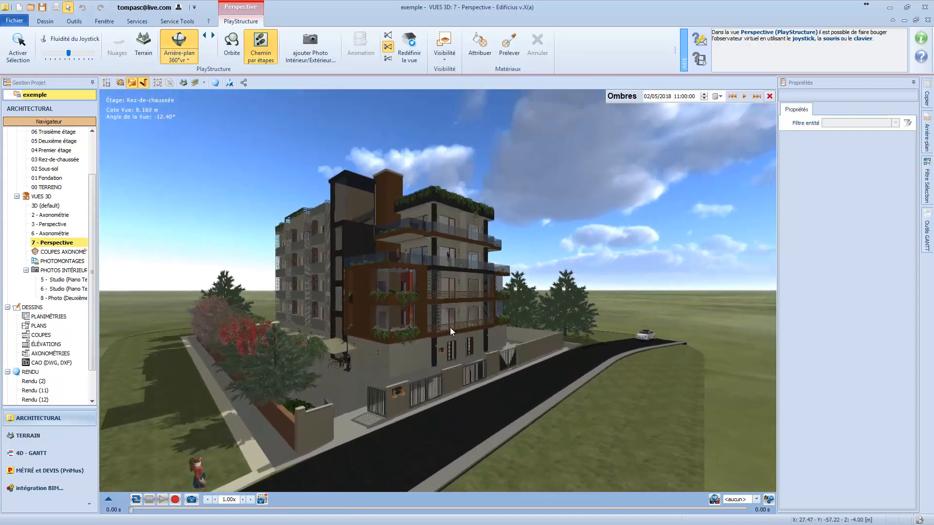
{"action": "scroll", "coordinate": [390, 308], "scroll_direction": "up", "scroll_amount": 5}
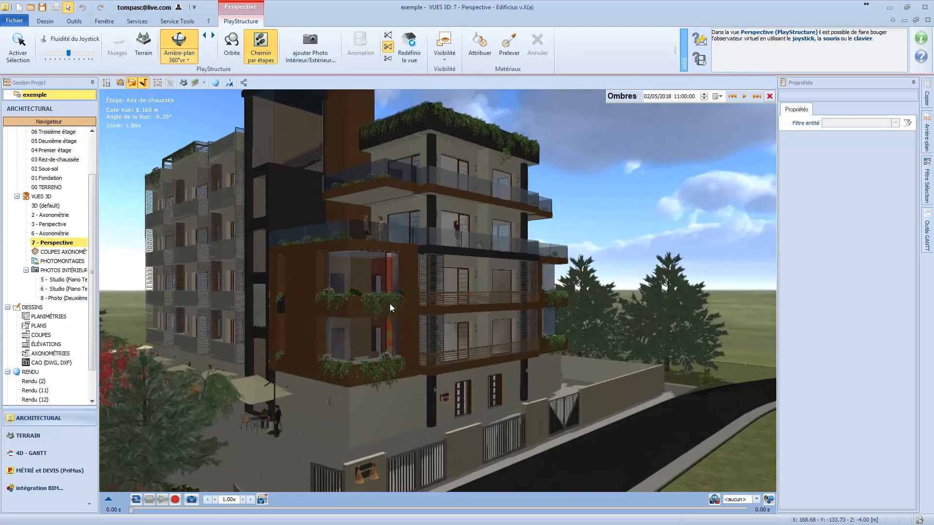
{"action": "scroll", "coordinate": [390, 308], "scroll_direction": "down", "scroll_amount": 5}
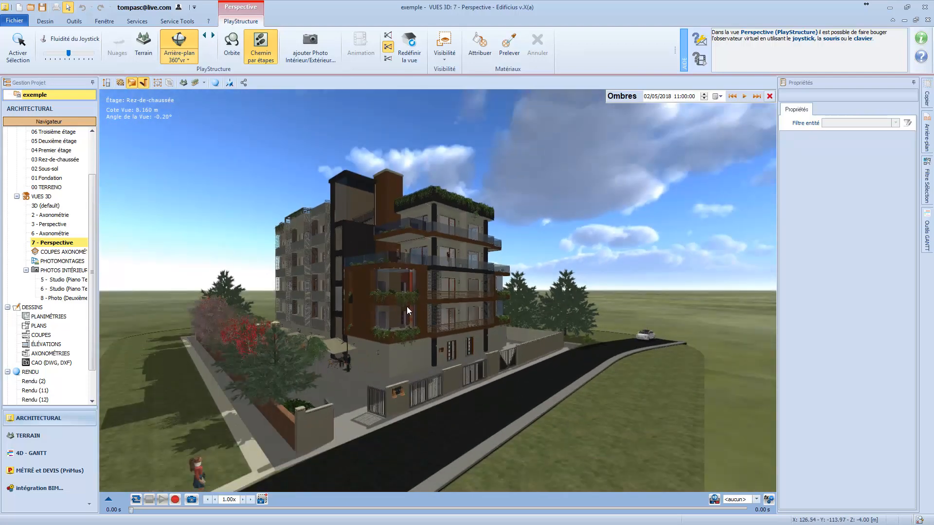
- Show the film strips of the 7 - Perspective view and open the first one, the street-level view of the building
{"action": "mouse_move", "coordinate": [408, 311]}
{"action": "right_mouse_down"}
{"action": "mouse_move", "coordinate": [366, 315]}
{"action": "mouse_move", "coordinate": [423, 314]}
{"action": "right_mouse_up"}
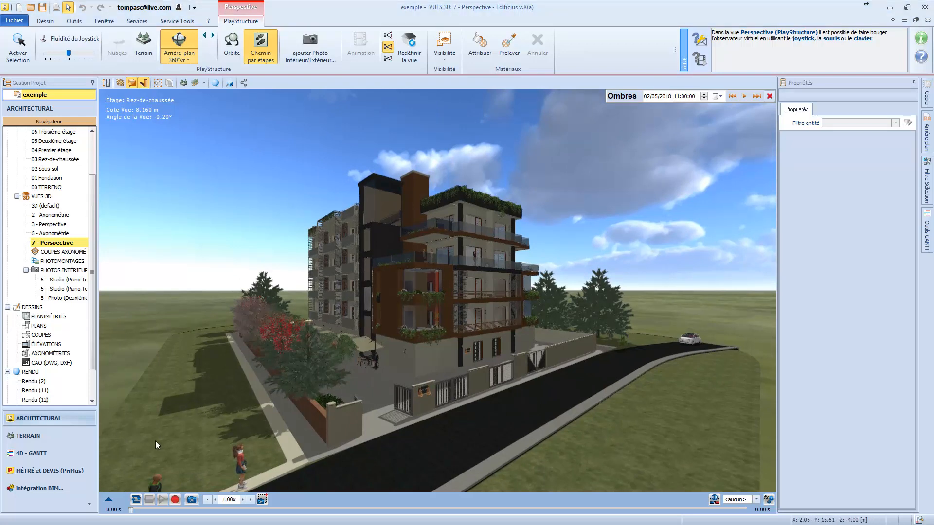
{"action": "left_click", "coordinate": [109, 500]}
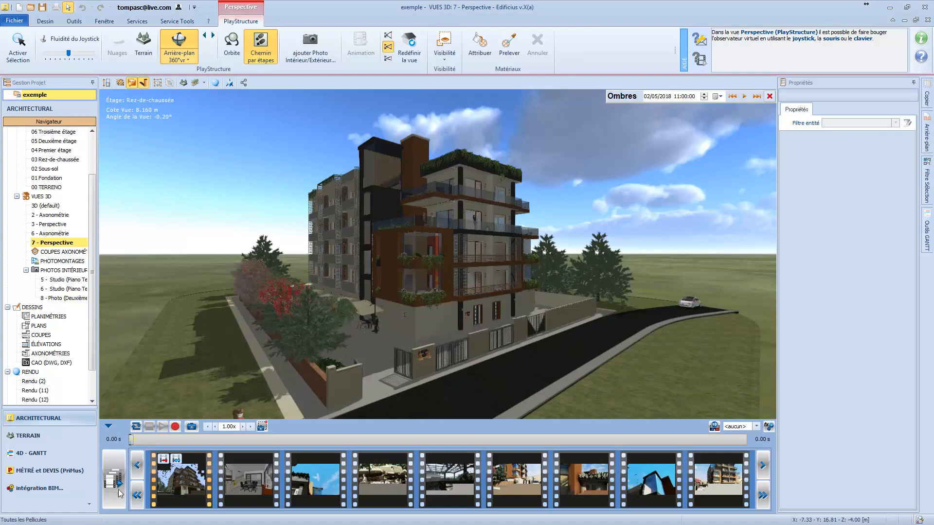
{"action": "left_click", "coordinate": [184, 491]}
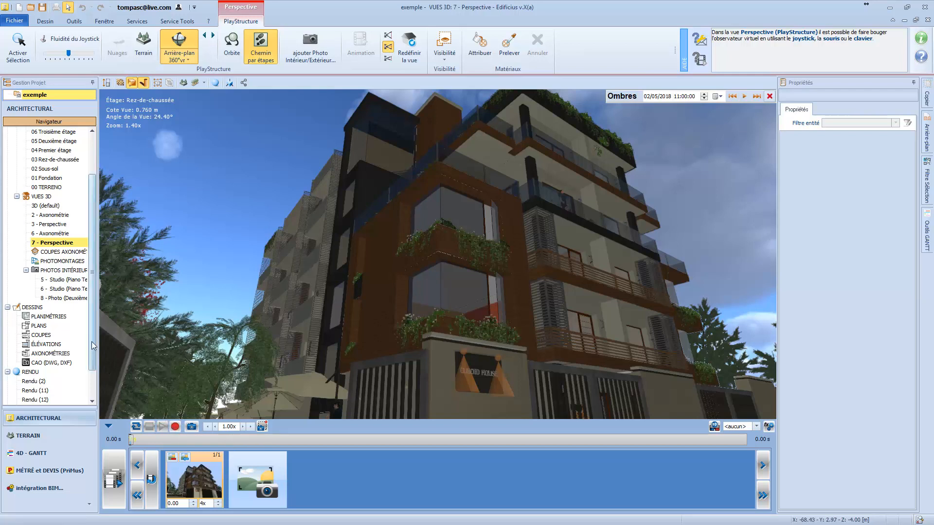
- Open the RTBIM real-time render view of the project from RENDU TEMPS RÉEL
{"action": "left_click_drag", "start_coordinate": [93, 346], "coordinate": [93, 368]}
{"action": "left_click", "coordinate": [8, 382]}
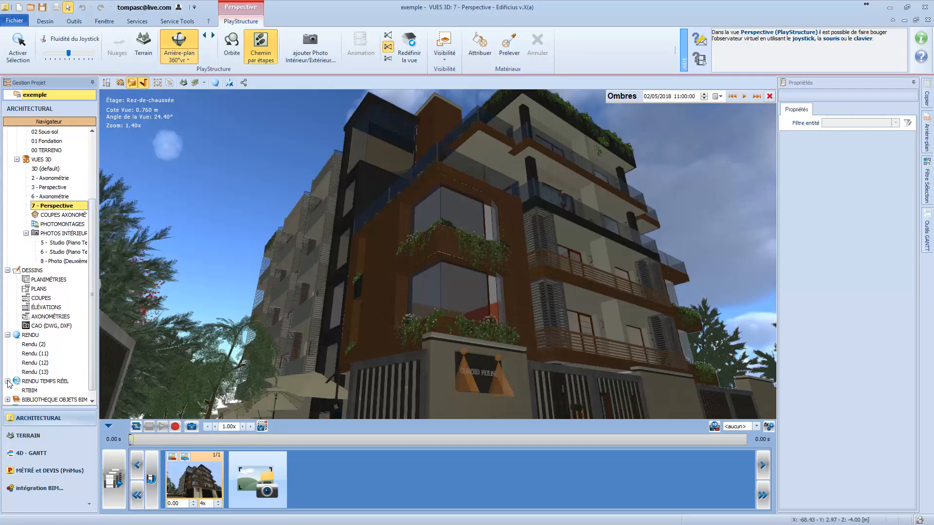
{"action": "right_click", "coordinate": [36, 383]}
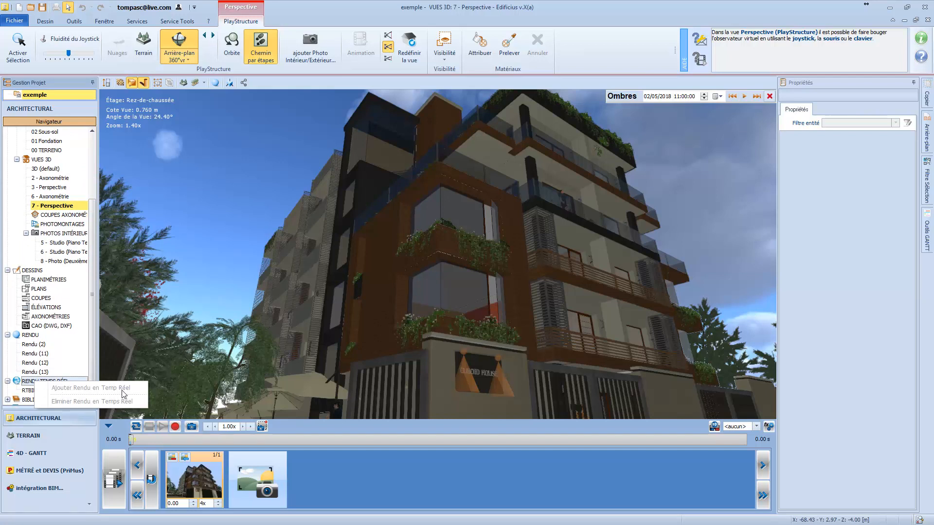
{"action": "left_click", "coordinate": [25, 390]}
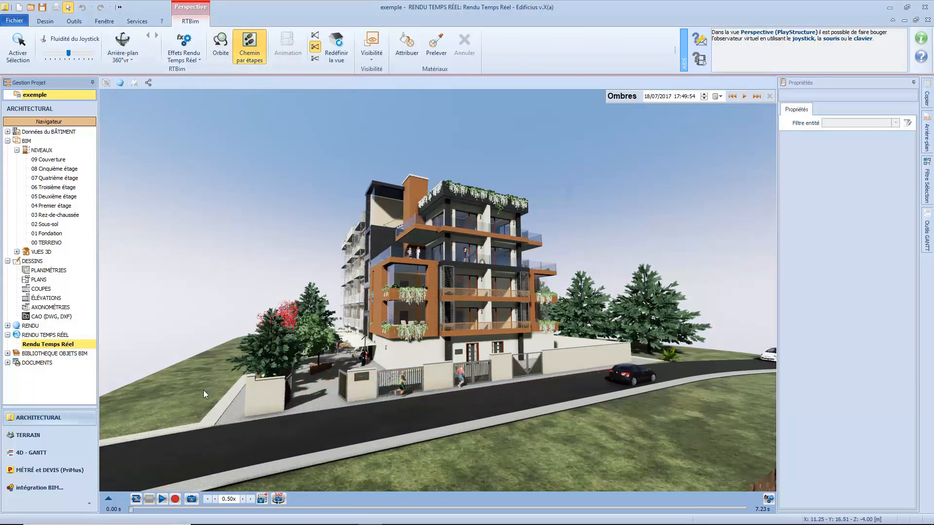
- Show all film strips of the real-time render and load the courtyard terrace sequence
{"action": "left_click", "coordinate": [108, 499]}
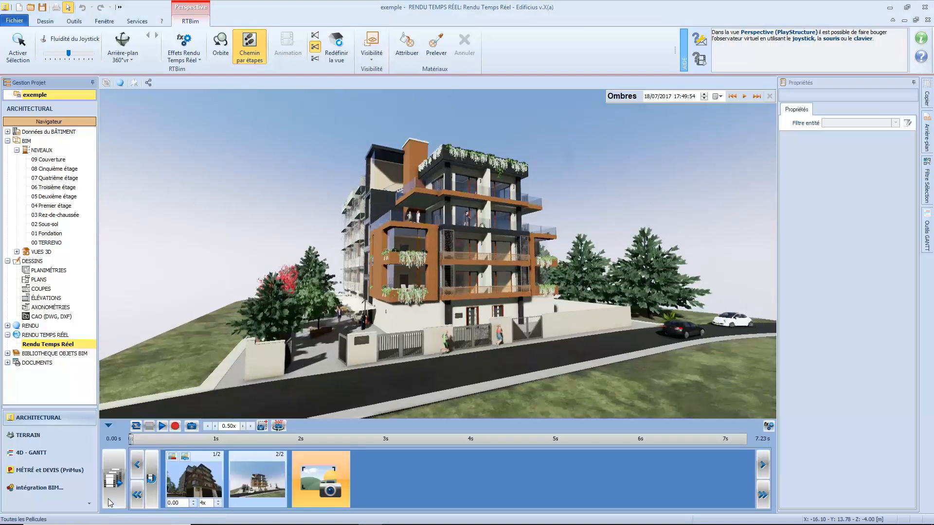
{"action": "left_click", "coordinate": [151, 480]}
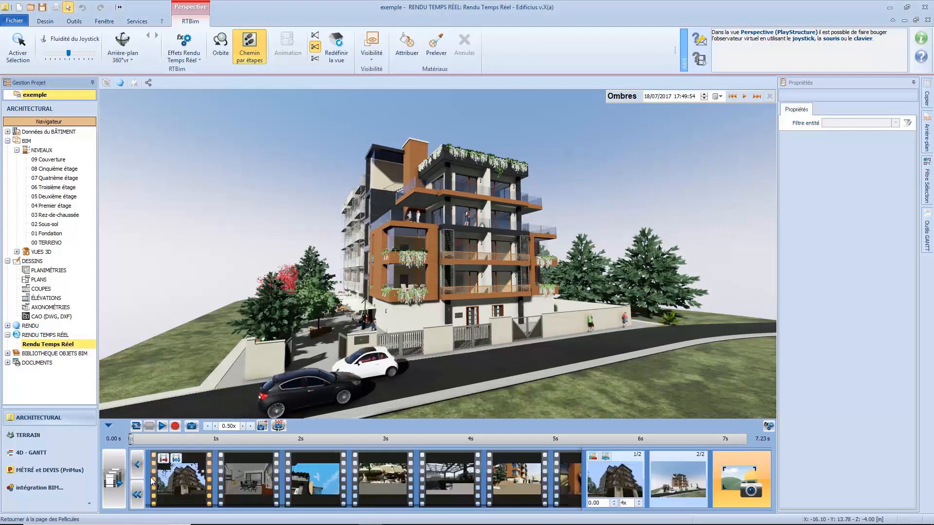
{"action": "double_click", "coordinate": [385, 476]}
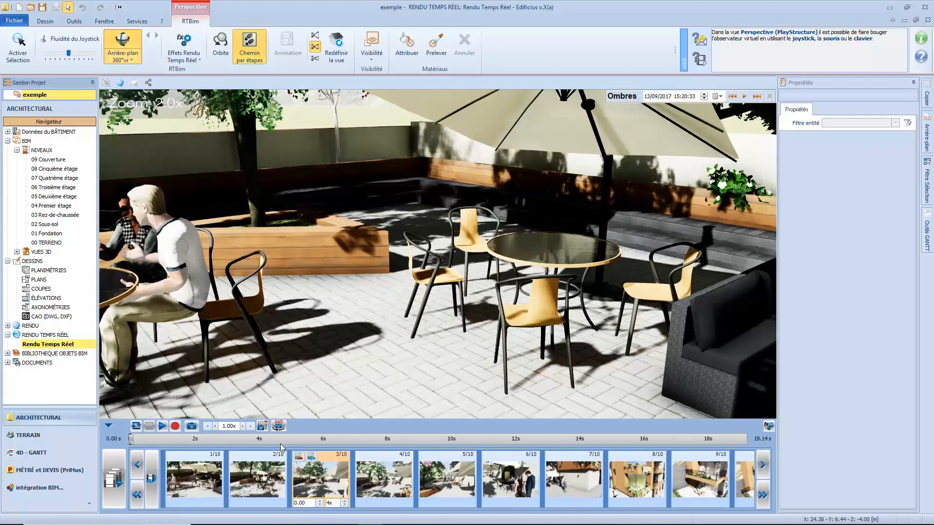
- Set the video speed of the terrace sequence to 0.5
{"action": "double_click", "coordinate": [232, 426]}
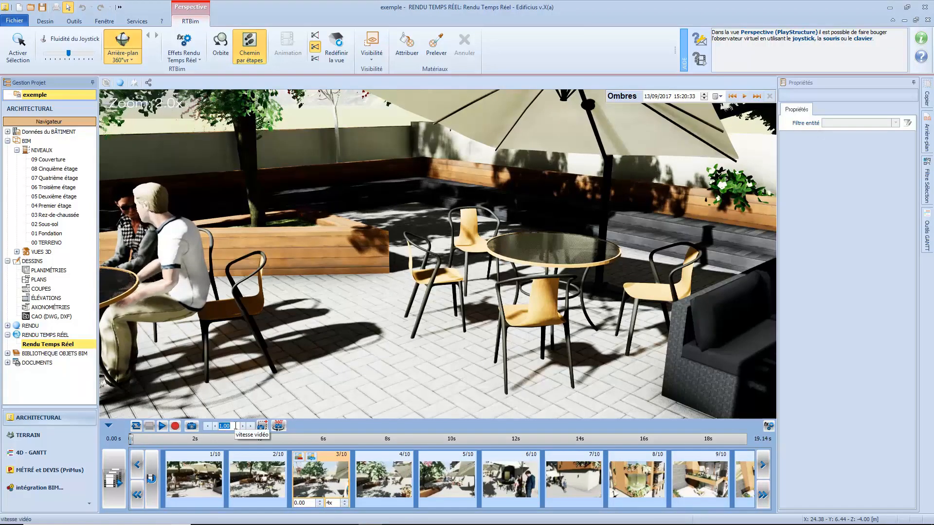
{"action": "type", "text": "0."}
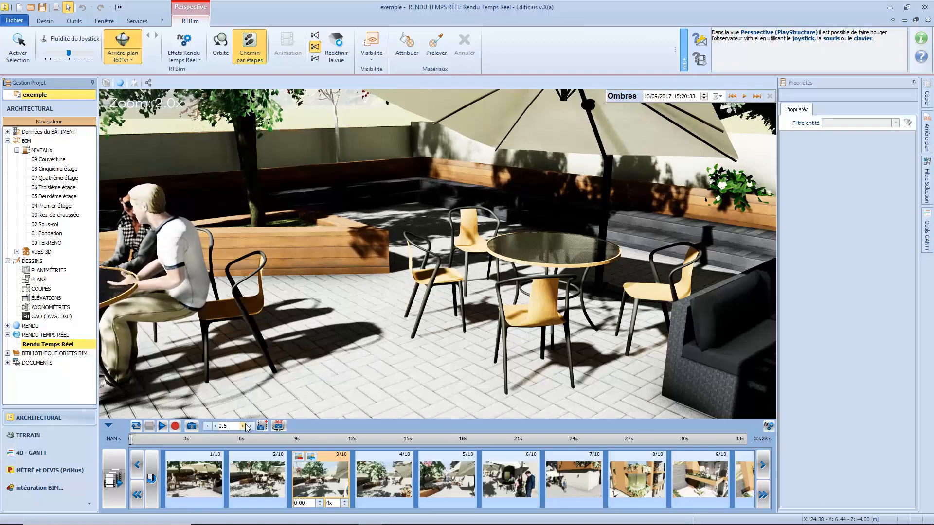
{"action": "type", "text": "5"}
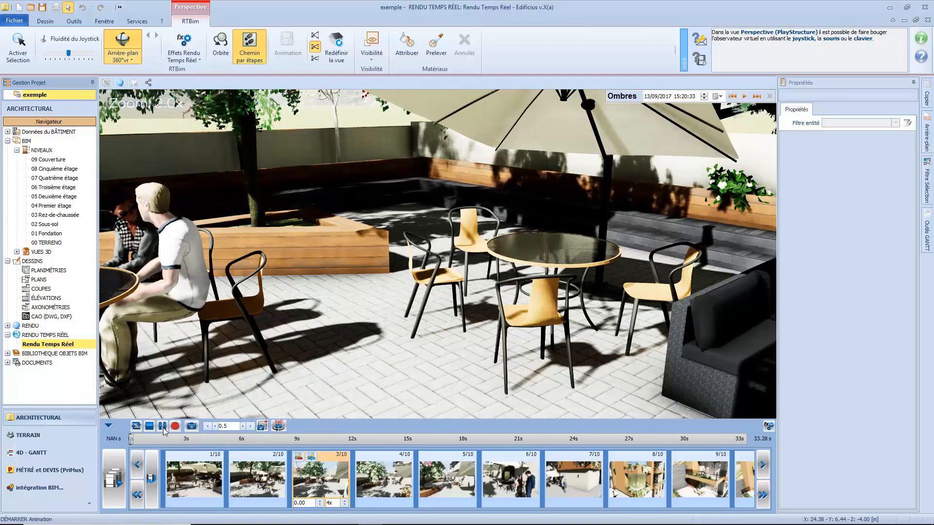
- Play the terrace walkthrough, pause it at about 11 s and start the video recording command
{"action": "left_click", "coordinate": [162, 426]}
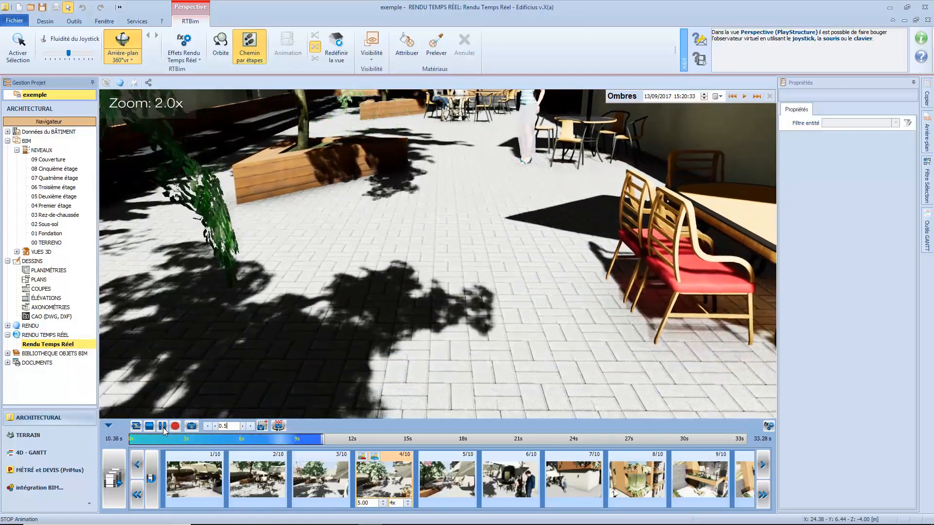
{"action": "left_click", "coordinate": [163, 427]}
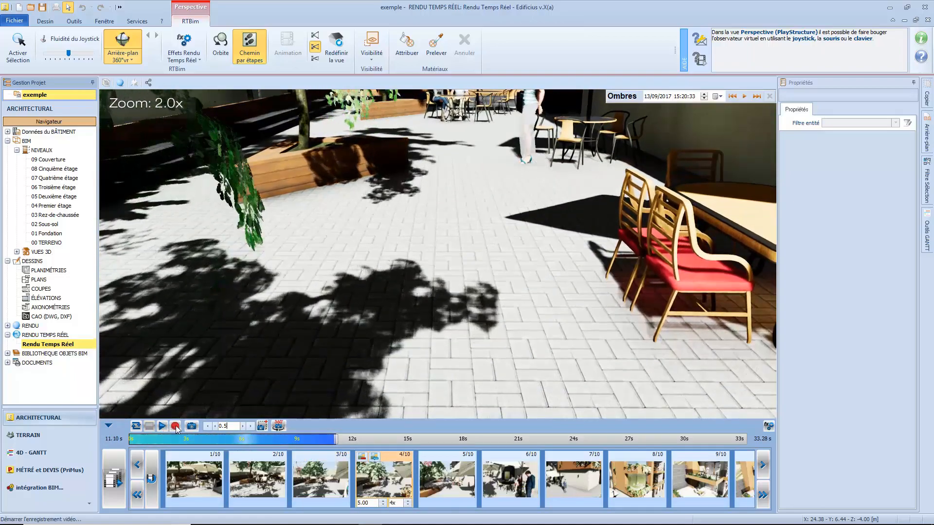
{"action": "left_click", "coordinate": [175, 427]}
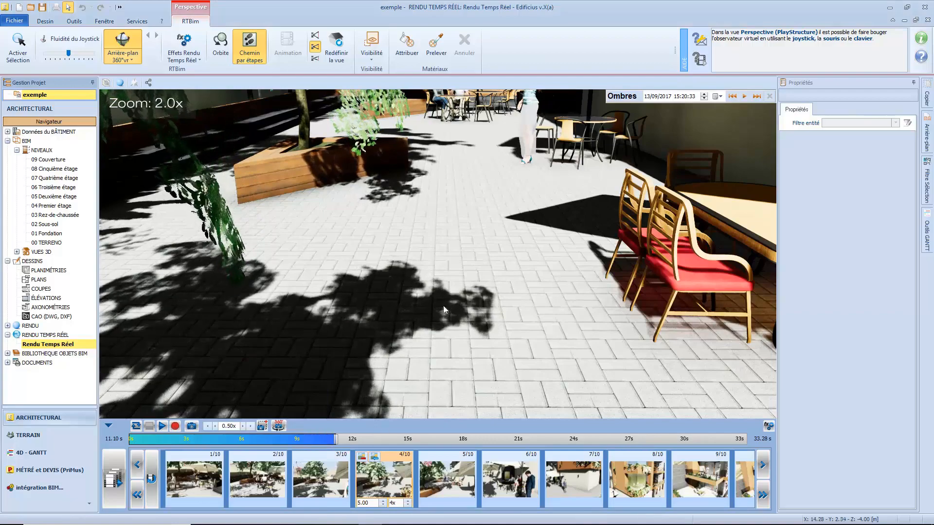
- Open the parameter settings for the real-time render effects on the terrace scene
{"action": "left_click_drag", "start_coordinate": [463, 227], "coordinate": [442, 171]}
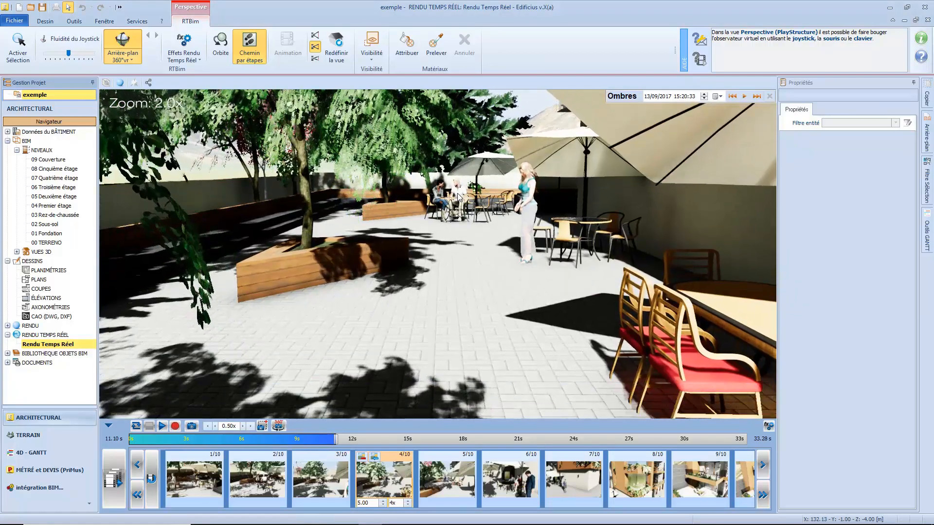
{"action": "left_click", "coordinate": [198, 61]}
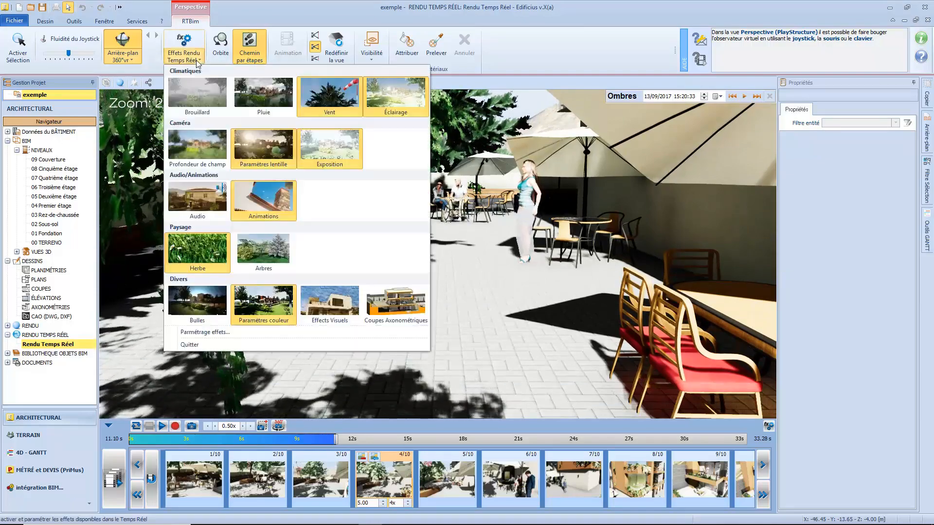
{"action": "left_click", "coordinate": [212, 334]}
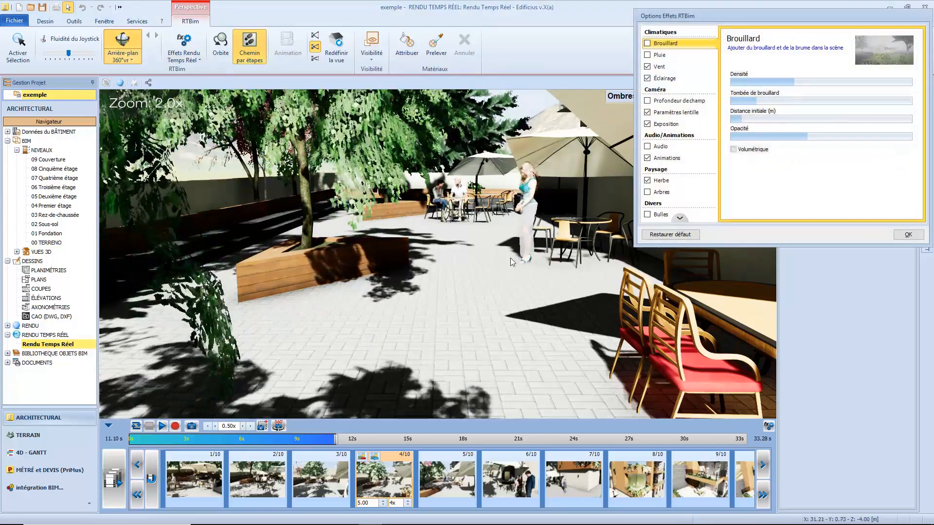
- Try the Brouillard effect with an initial distance of 8.488 m and a higher density, and switch it off
{"action": "mouse_move", "coordinate": [765, 85]}
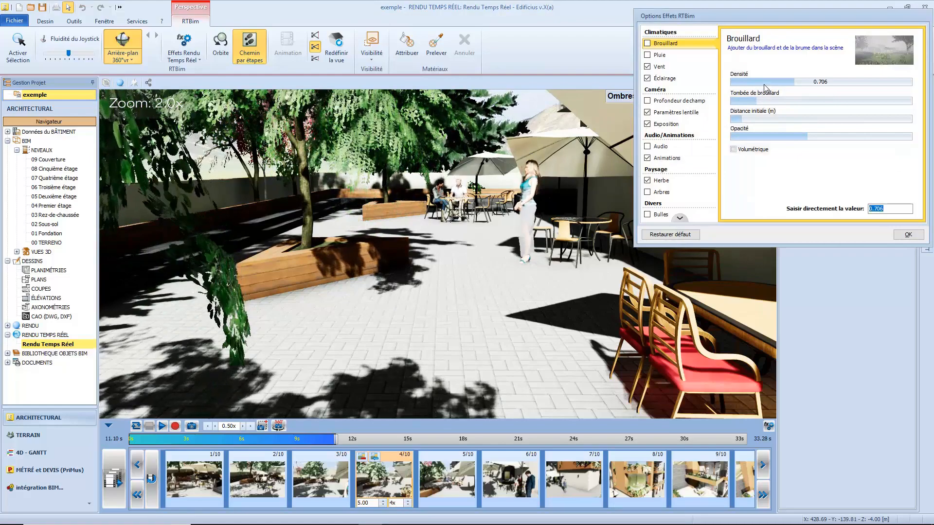
{"action": "left_click", "coordinate": [649, 44]}
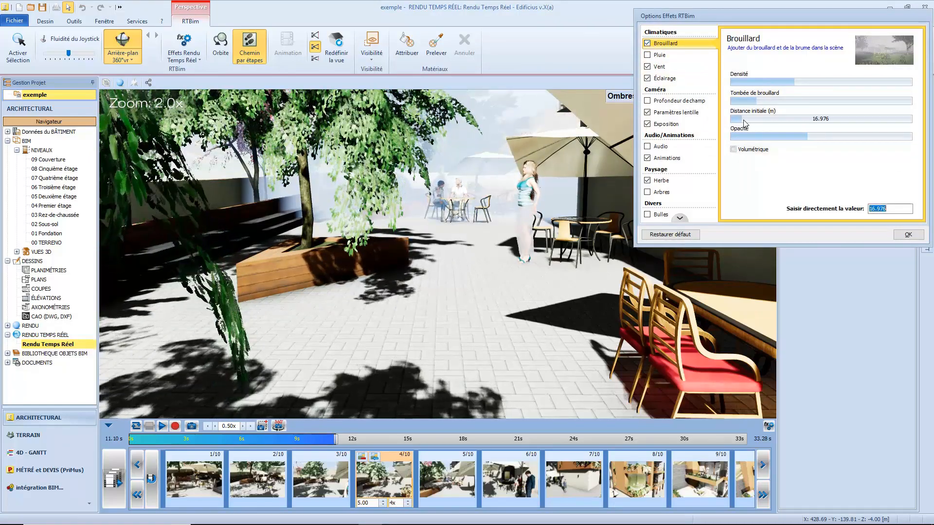
{"action": "mouse_move", "coordinate": [744, 121]}
{"action": "left_click_drag", "start_coordinate": [757, 122], "coordinate": [738, 120]}
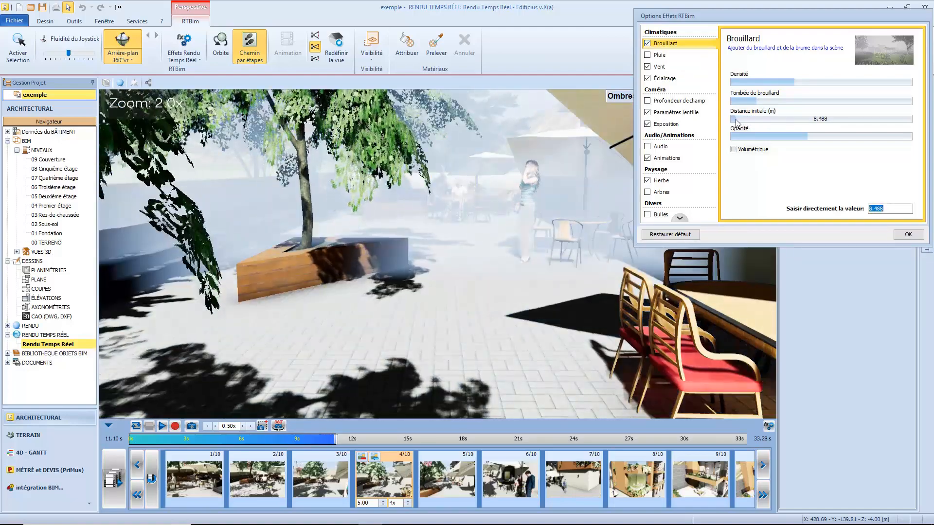
{"action": "mouse_move", "coordinate": [806, 86]}
{"action": "left_mouse_down"}
{"action": "mouse_move", "coordinate": [864, 86]}
{"action": "mouse_move", "coordinate": [813, 87]}
{"action": "left_mouse_up"}
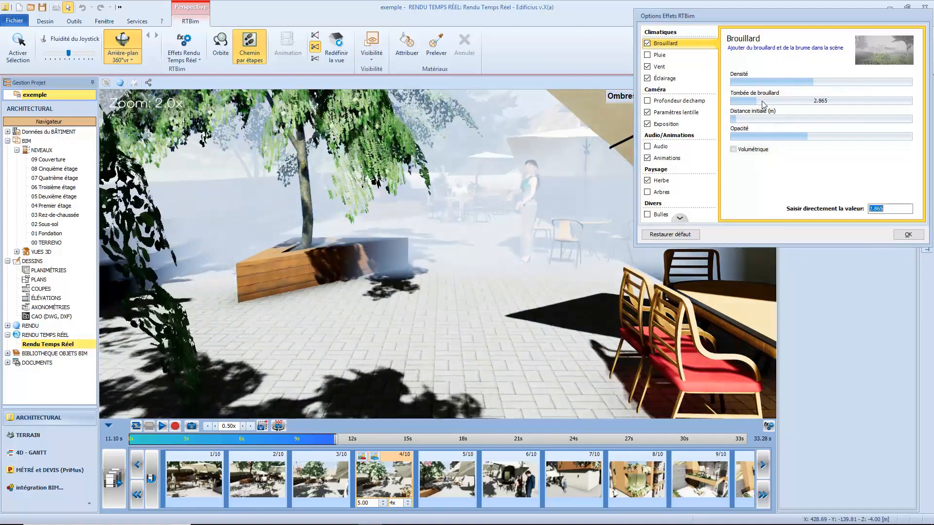
{"action": "mouse_move", "coordinate": [762, 104]}
{"action": "left_mouse_down"}
{"action": "mouse_move", "coordinate": [799, 105]}
{"action": "mouse_move", "coordinate": [767, 111]}
{"action": "left_mouse_up"}
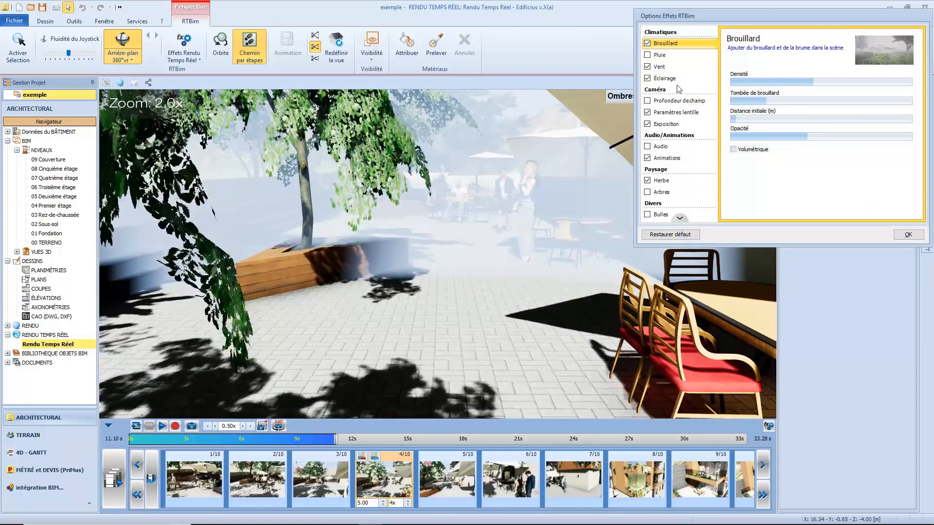
{"action": "left_click", "coordinate": [647, 43]}
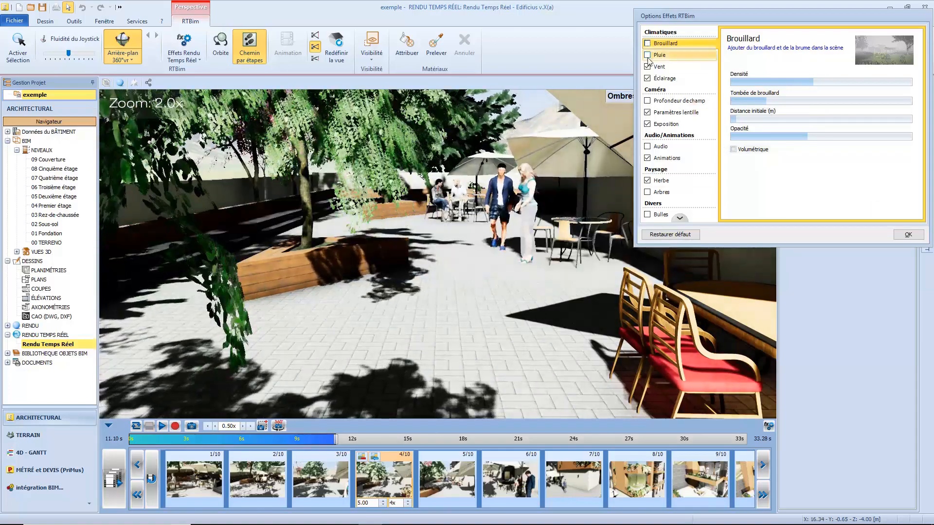
- Try the Pluie effect on the terrace with reduced intensity and a Nébulosité of 89.125, and switch it off
{"action": "left_click", "coordinate": [647, 55]}
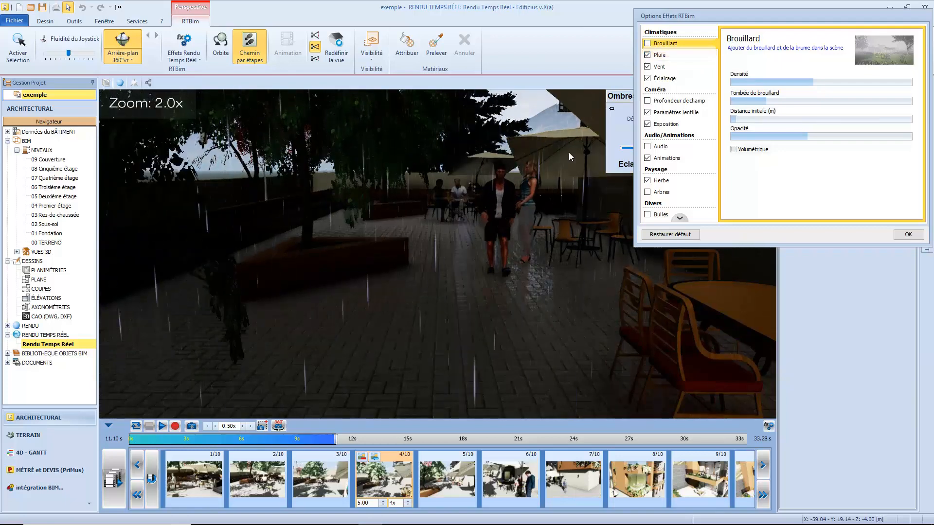
{"action": "left_click_drag", "start_coordinate": [518, 210], "coordinate": [545, 224]}
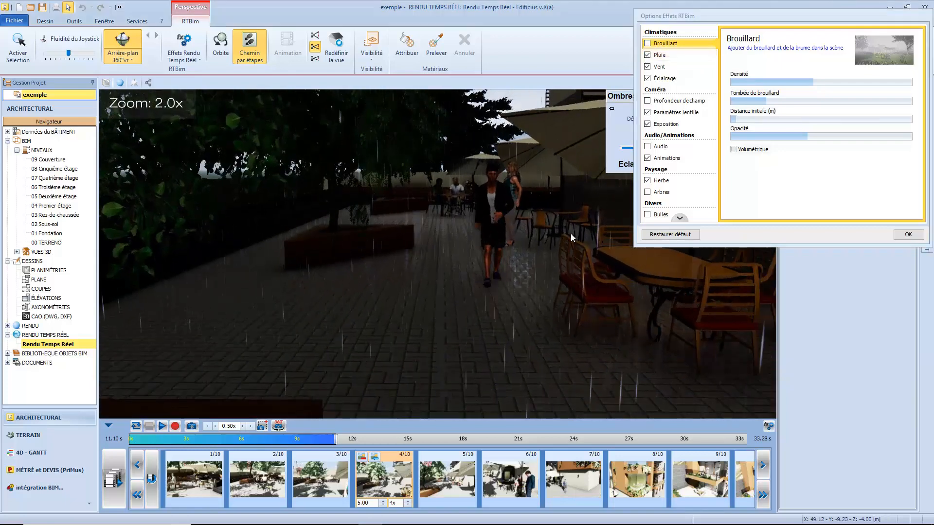
{"action": "right_click_drag", "start_coordinate": [571, 233], "coordinate": [607, 247]}
{"action": "left_click", "coordinate": [660, 55]}
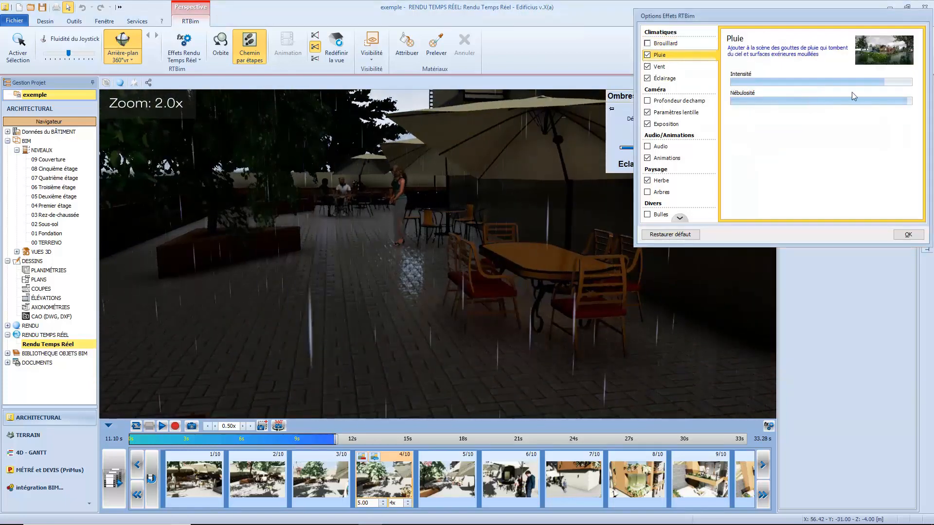
{"action": "left_click", "coordinate": [875, 82]}
{"action": "left_click_drag", "start_coordinate": [875, 85], "coordinate": [811, 83]}
{"action": "left_click", "coordinate": [908, 101]}
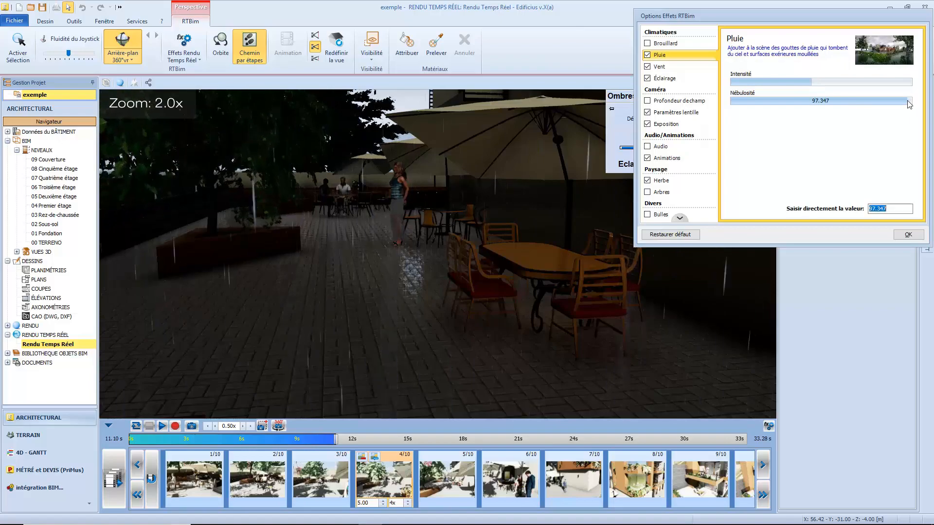
{"action": "mouse_move", "coordinate": [909, 103]}
{"action": "left_mouse_down"}
{"action": "mouse_move", "coordinate": [841, 102]}
{"action": "mouse_move", "coordinate": [894, 108]}
{"action": "left_mouse_up"}
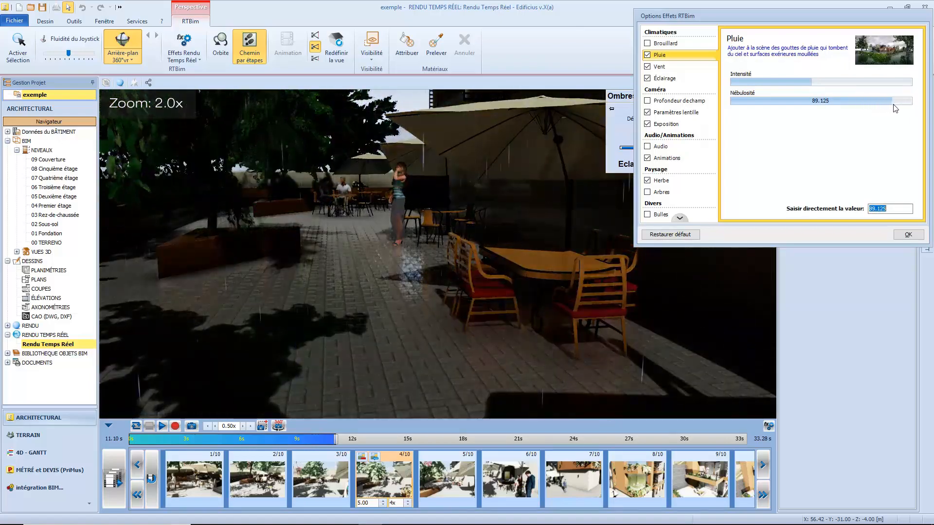
{"action": "left_click", "coordinate": [649, 55]}
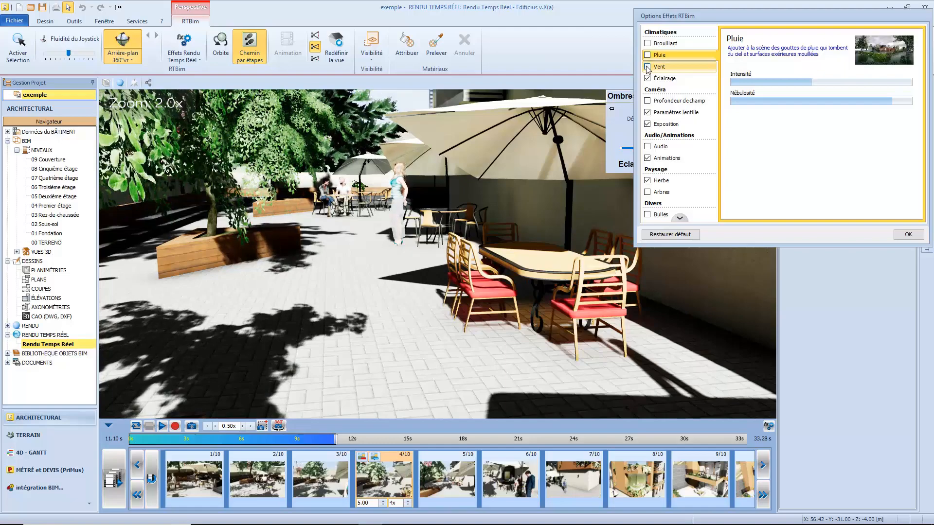
- Check the Vent effect, and set the Environnemental value of the Éclairage effect to 1.556
{"action": "left_click", "coordinate": [648, 67]}
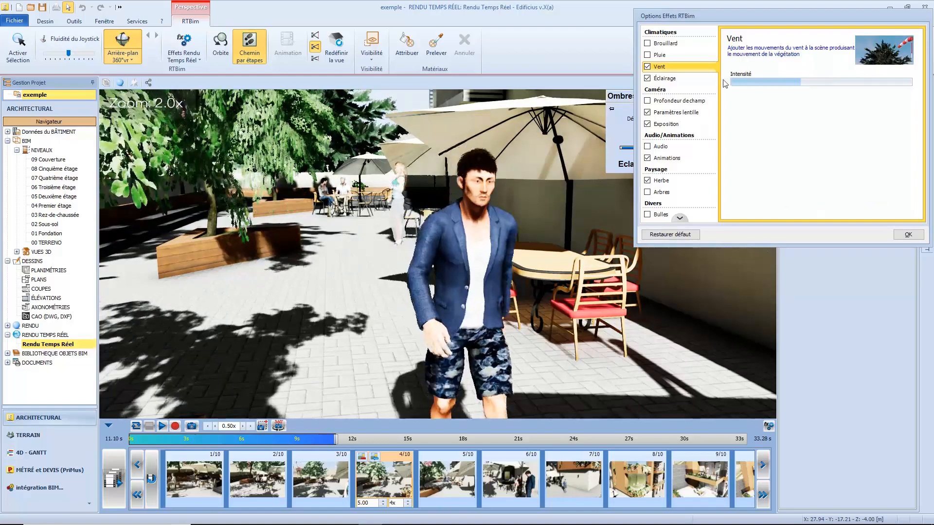
{"action": "left_click", "coordinate": [664, 78]}
{"action": "left_click_drag", "start_coordinate": [740, 84], "coordinate": [753, 83]}
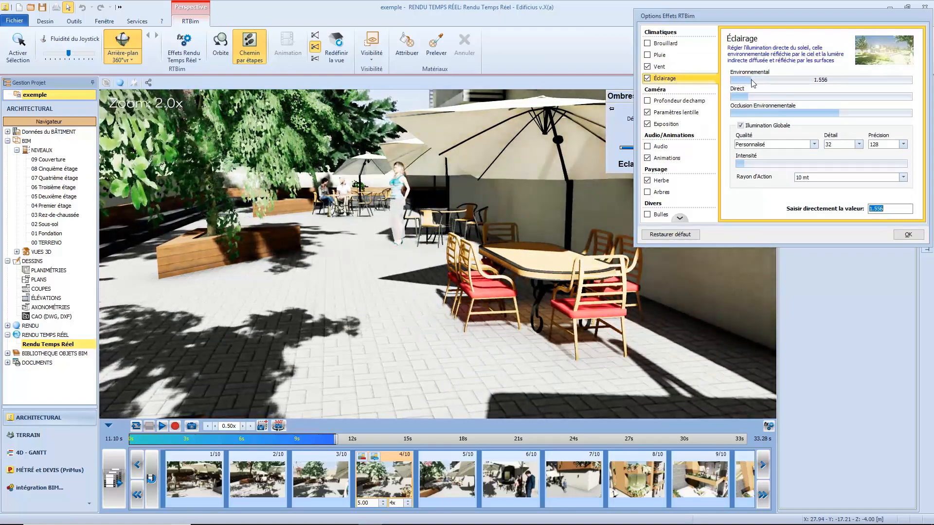
- Enable the Profondeur de champ effect and pick the foreground table with red-cushioned chairs as the focus point
{"action": "left_click", "coordinate": [686, 101]}
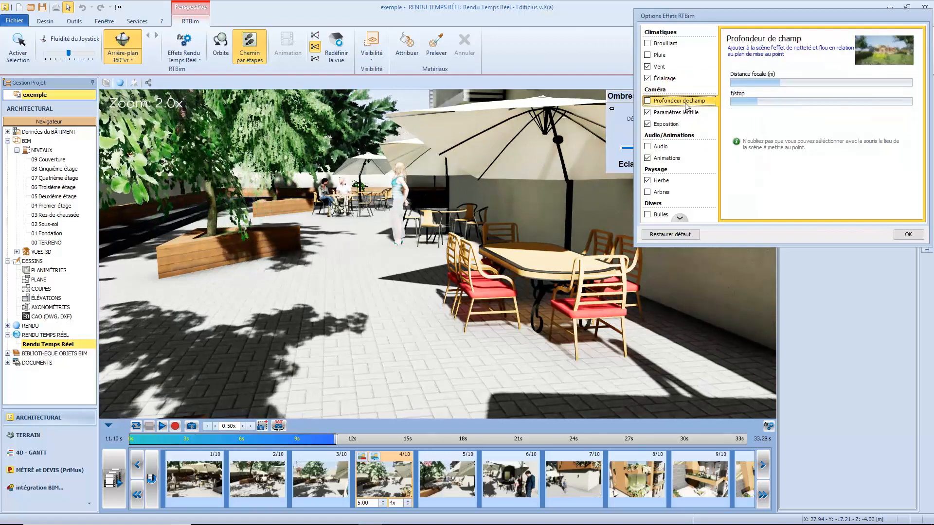
{"action": "left_click", "coordinate": [647, 101]}
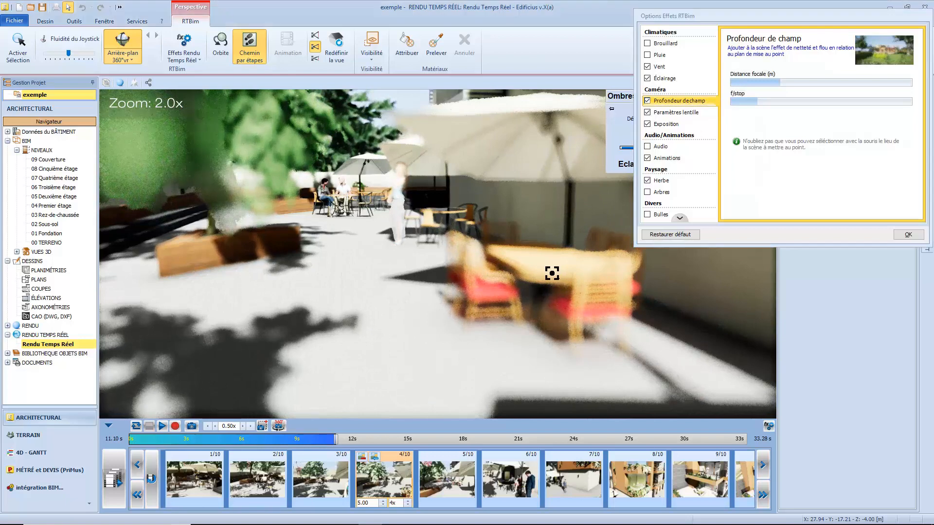
{"action": "left_click", "coordinate": [558, 269]}
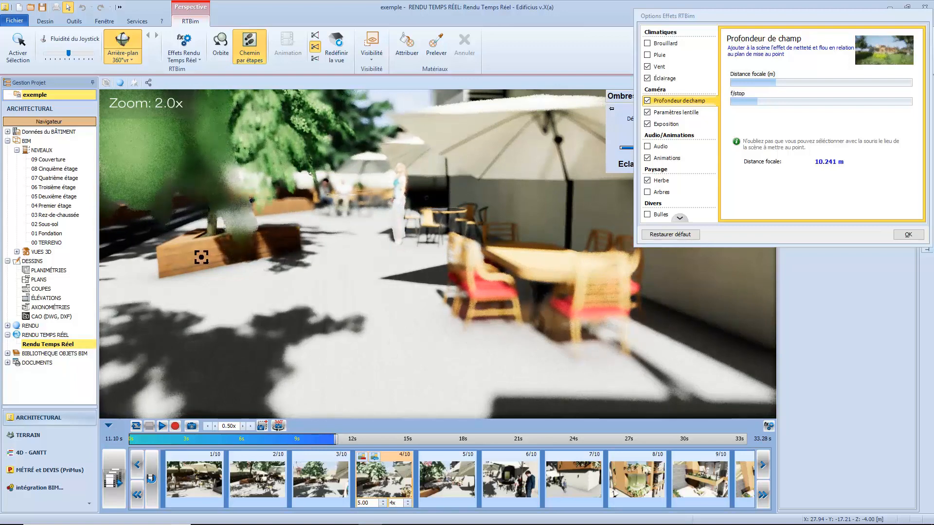
- Try the Profondeur de champ effect with a focus point on the distant terrace and a shorter Distance focale, and switch it off
{"action": "left_click", "coordinate": [315, 219]}
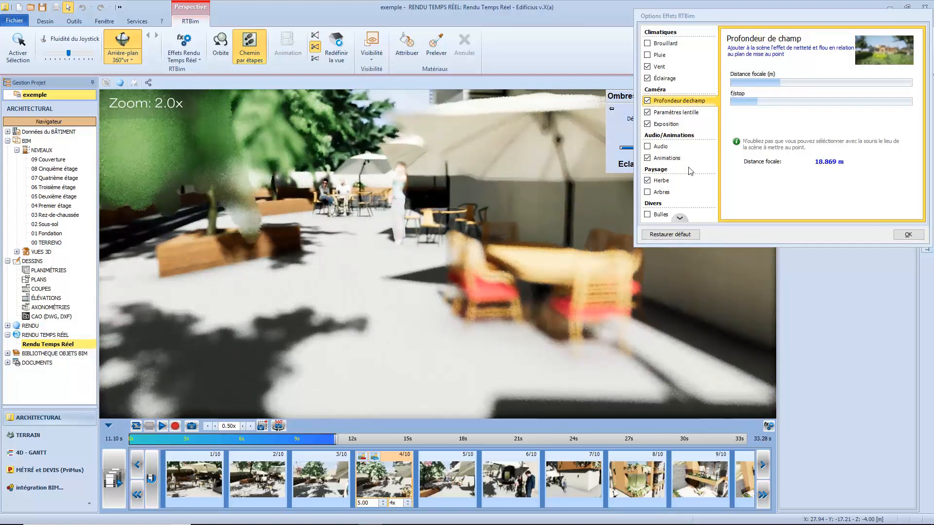
{"action": "mouse_move", "coordinate": [794, 82]}
{"action": "mouse_move", "coordinate": [784, 85]}
{"action": "left_mouse_down"}
{"action": "mouse_move", "coordinate": [833, 90]}
{"action": "mouse_move", "coordinate": [770, 95]}
{"action": "left_mouse_up"}
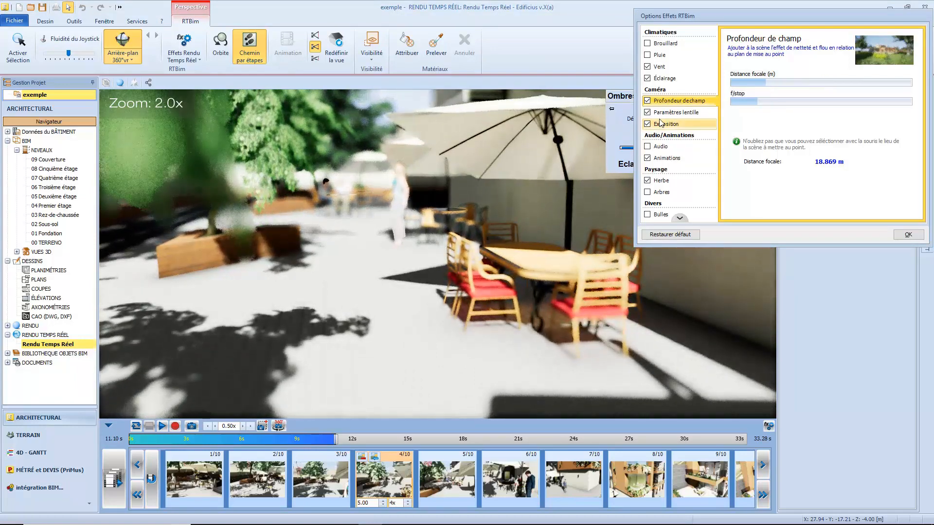
{"action": "left_click", "coordinate": [678, 115]}
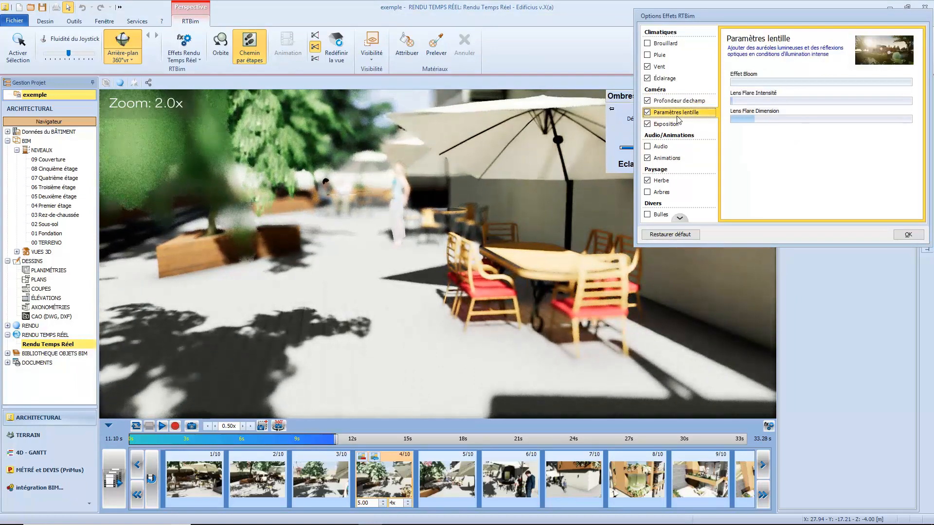
{"action": "left_click", "coordinate": [648, 100]}
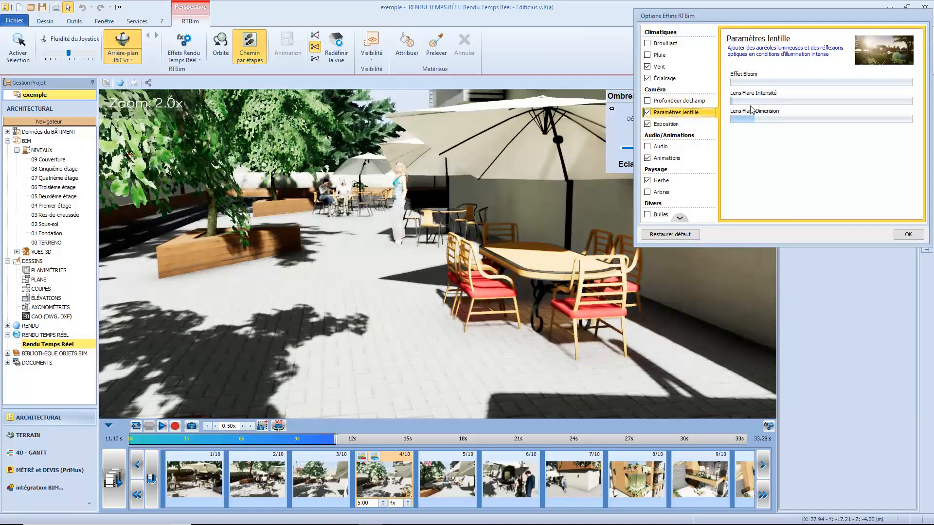
- Raise the Lens Flare Intensité and slightly raise the Effet Bloom in Paramètres lentille, and fine-tune the Exposition level
{"action": "left_click", "coordinate": [732, 101]}
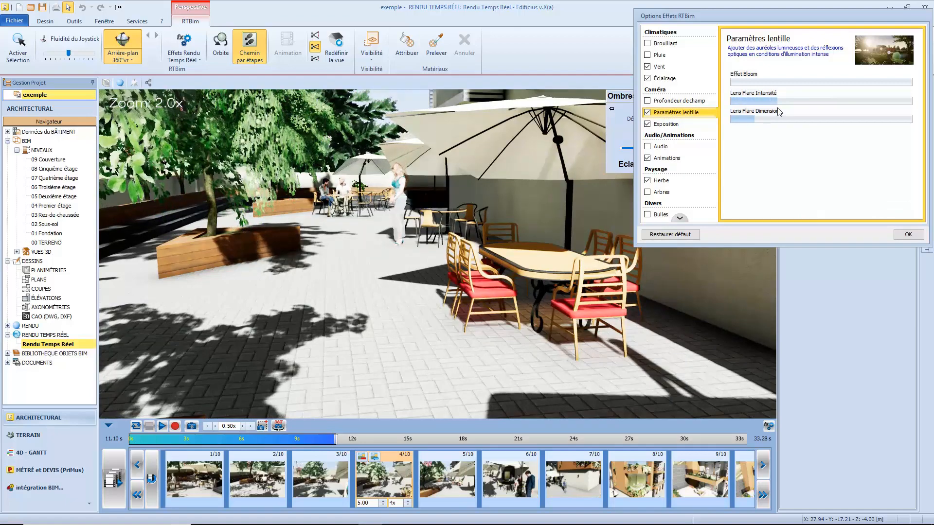
{"action": "left_click", "coordinate": [753, 82]}
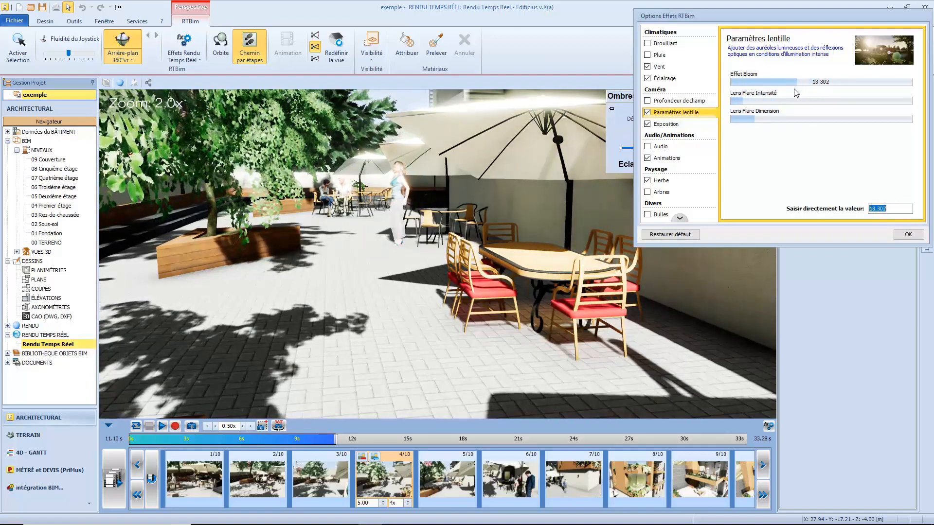
{"action": "left_click_drag", "start_coordinate": [796, 93], "coordinate": [747, 89]}
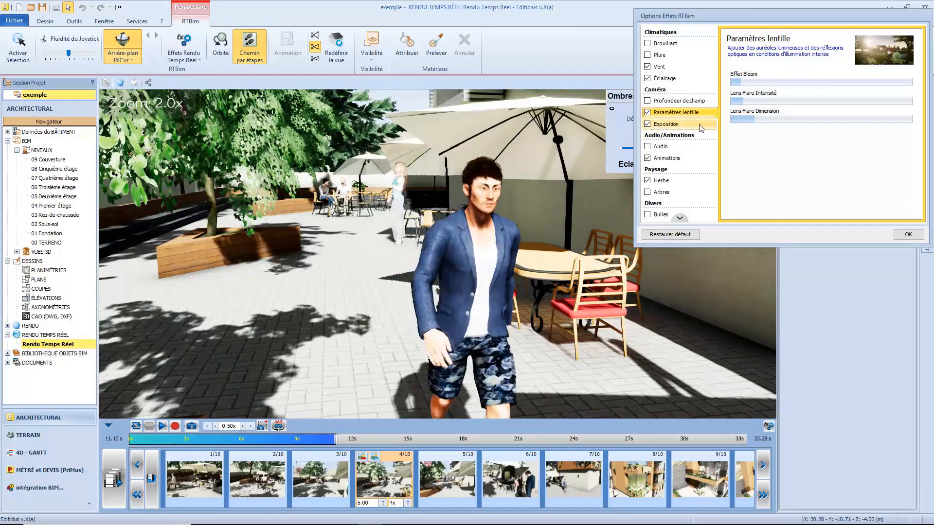
{"action": "left_click", "coordinate": [690, 125]}
{"action": "mouse_move", "coordinate": [823, 83]}
{"action": "left_mouse_down"}
{"action": "mouse_move", "coordinate": [780, 85]}
{"action": "mouse_move", "coordinate": [819, 83]}
{"action": "left_mouse_up"}
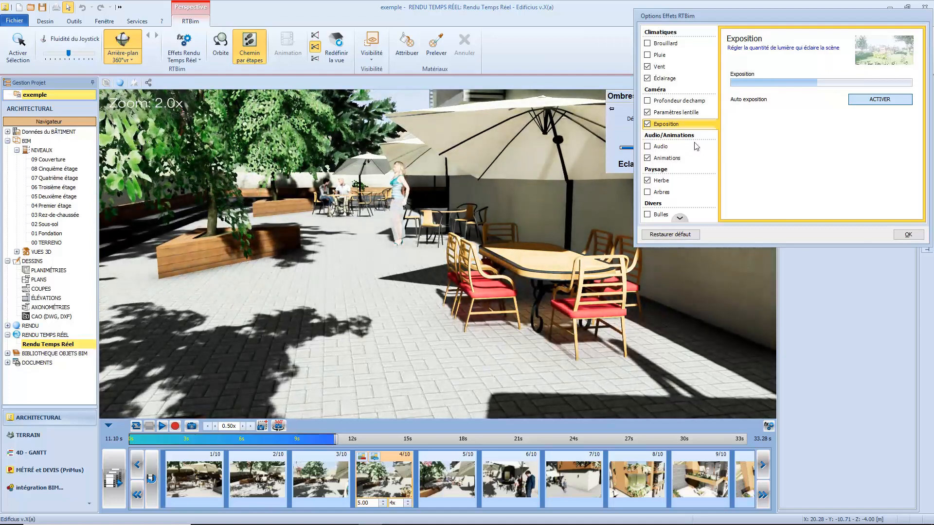
- Check the volume settings of the Audio effect and the Oiseaux option of the Animations effect
{"action": "left_click", "coordinate": [669, 147]}
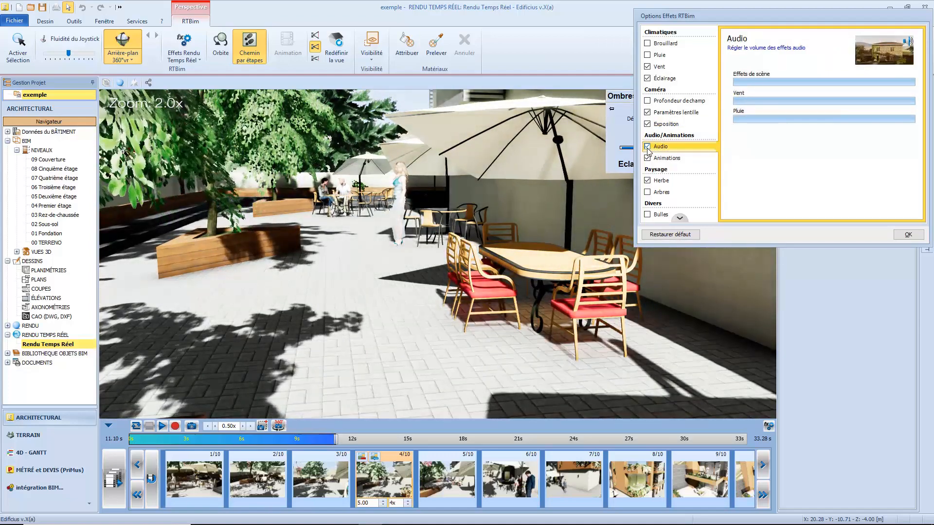
{"action": "left_click", "coordinate": [666, 159]}
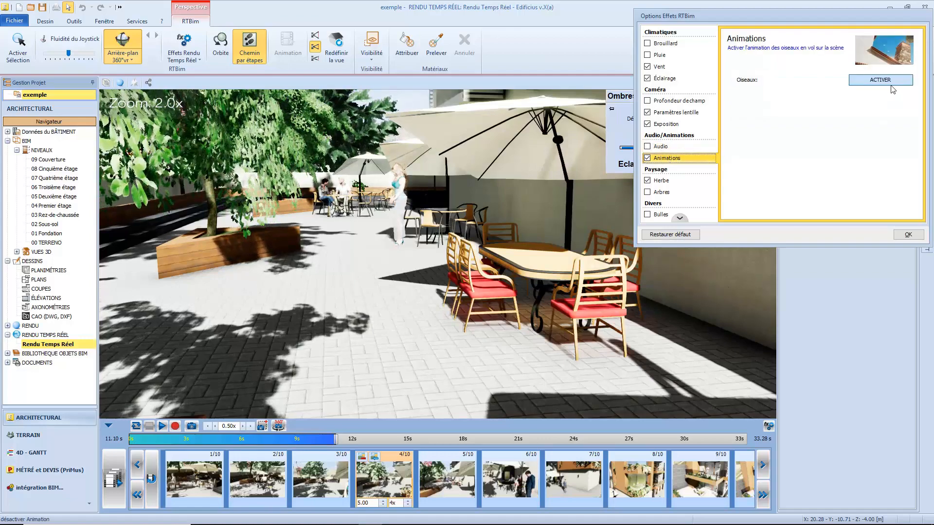
{"action": "left_click", "coordinate": [881, 81]}
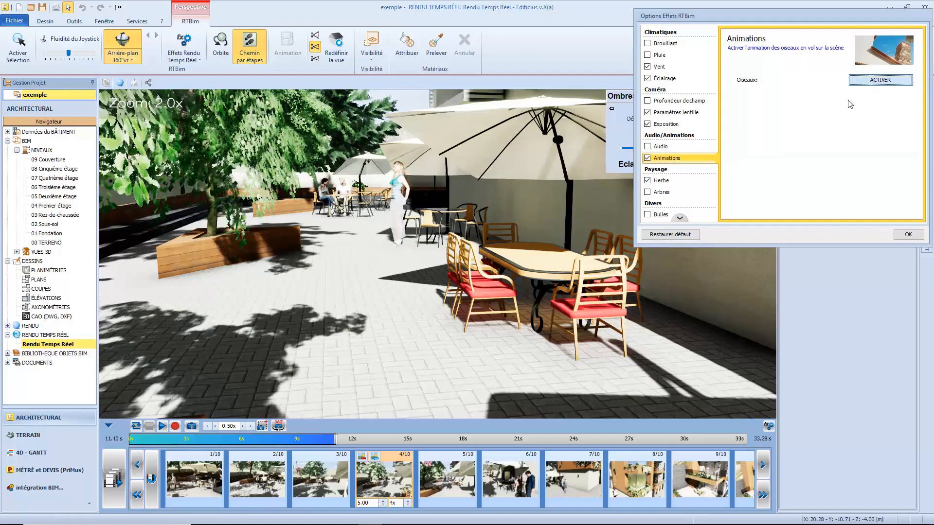
- Activate the Herbe effect on the Erba (05) texture of the triangular planter and set its Densité to 2.7
{"action": "left_click", "coordinate": [667, 181]}
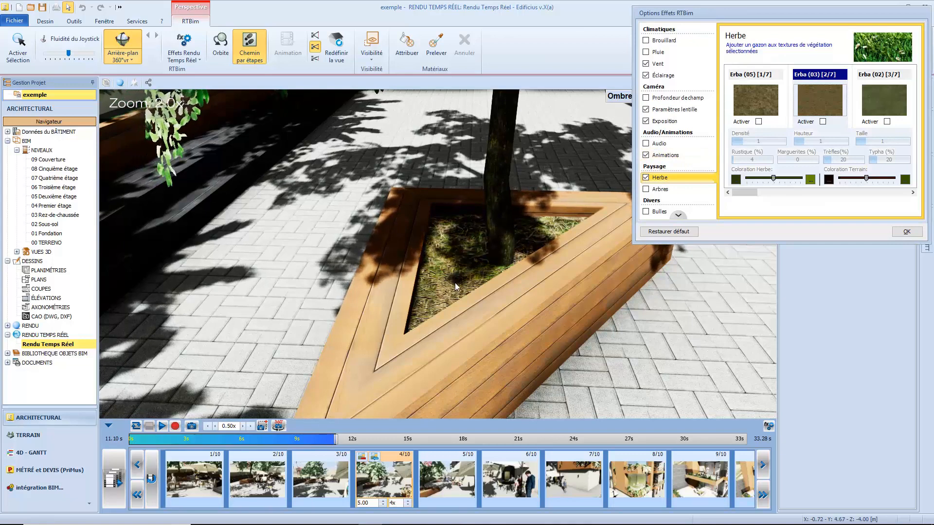
{"action": "left_click", "coordinate": [761, 101]}
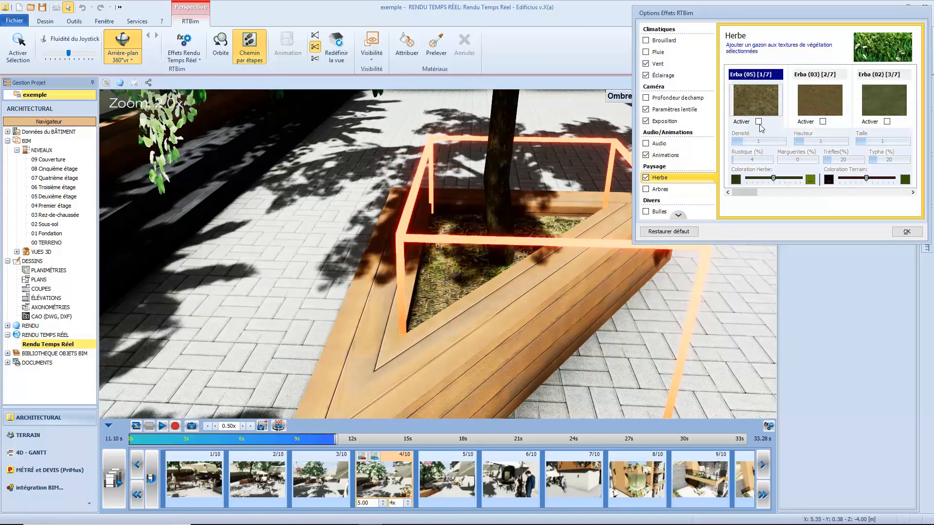
{"action": "left_click", "coordinate": [759, 122]}
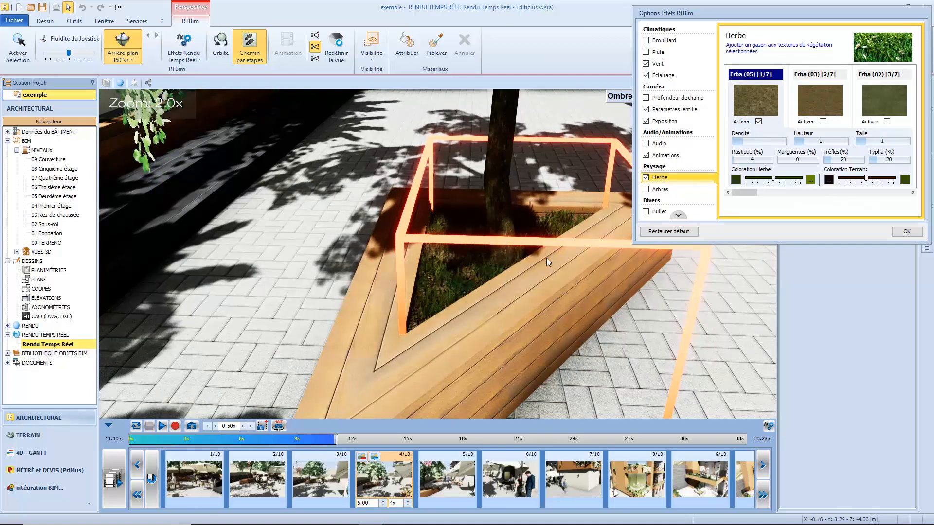
{"action": "left_click", "coordinate": [743, 142]}
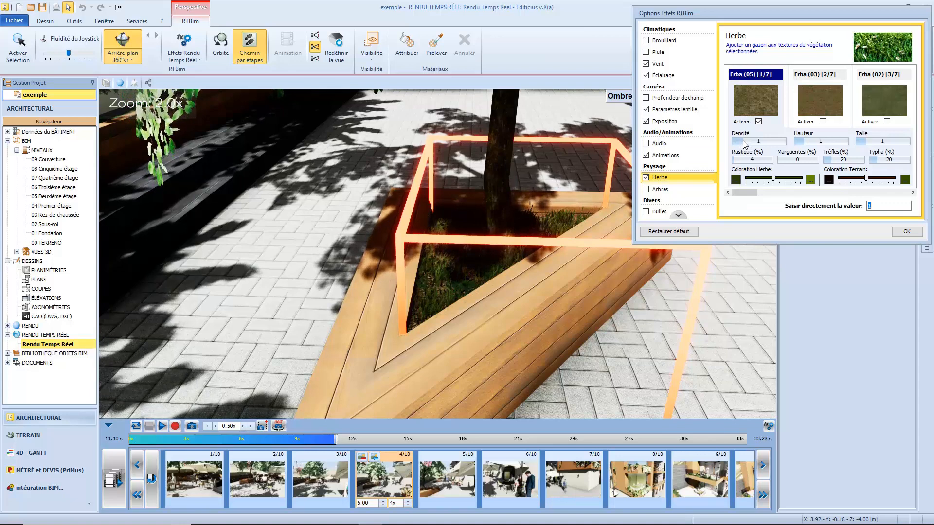
{"action": "left_click_drag", "start_coordinate": [743, 141], "coordinate": [763, 147]}
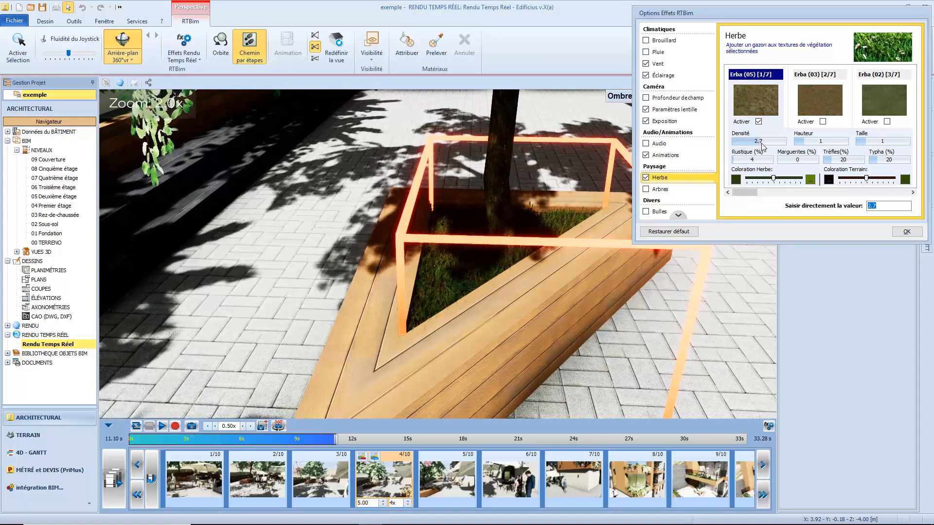
- Set the Hauteur of the Erba (05) grass to 2.2 and increase its Taille to a moderate value below 2.5
{"action": "left_click", "coordinate": [804, 142]}
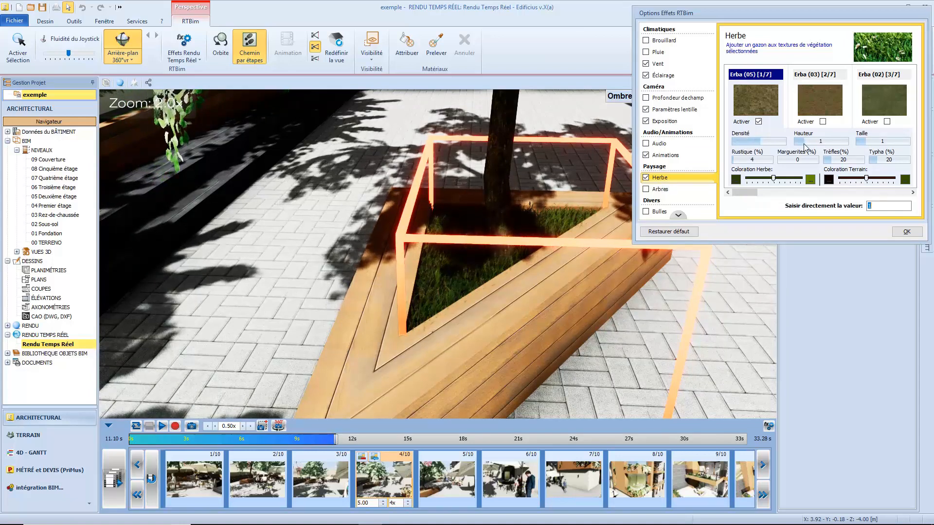
{"action": "left_click_drag", "start_coordinate": [806, 146], "coordinate": [825, 146]}
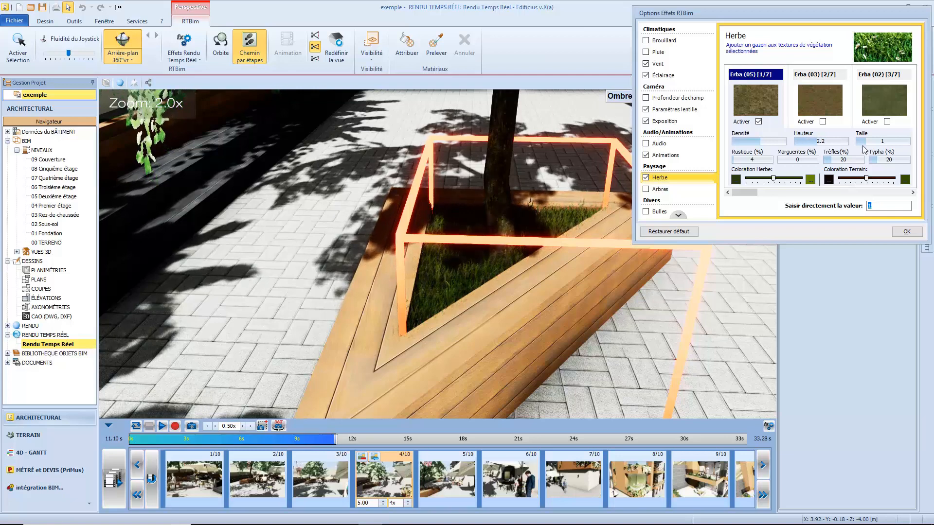
{"action": "left_click", "coordinate": [883, 143]}
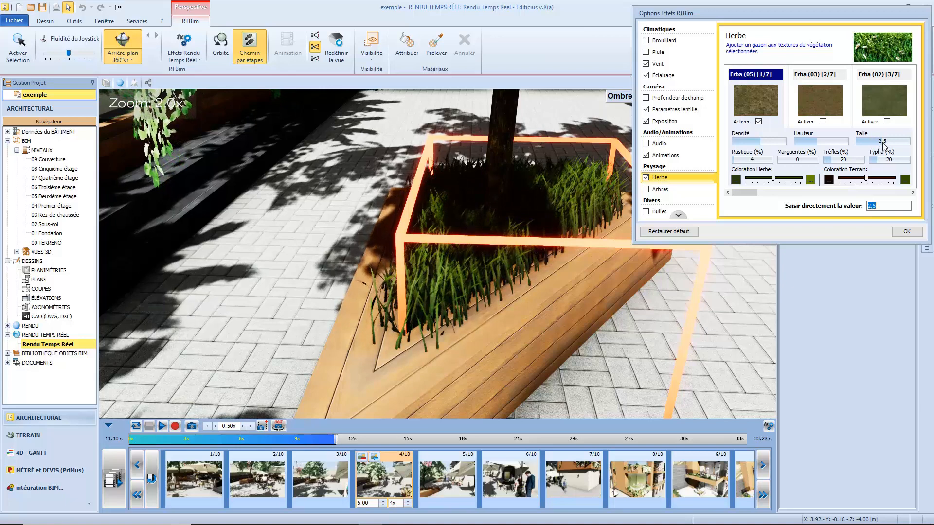
{"action": "left_click", "coordinate": [874, 143]}
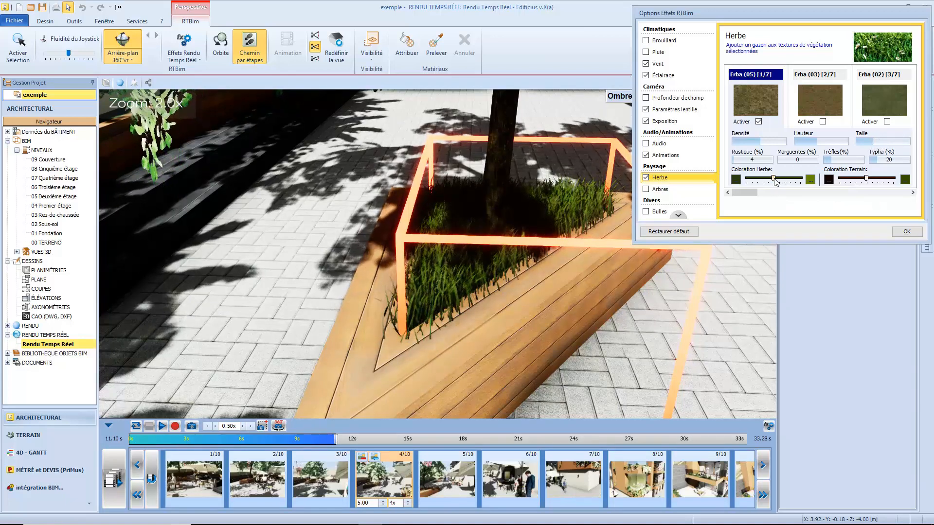
- Shift Coloration Herbe towards the darker green and adjust the Rustique, Marguerites, Trèfles and Typha percentages of the planter grass
{"action": "left_click_drag", "start_coordinate": [775, 180], "coordinate": [758, 183]}
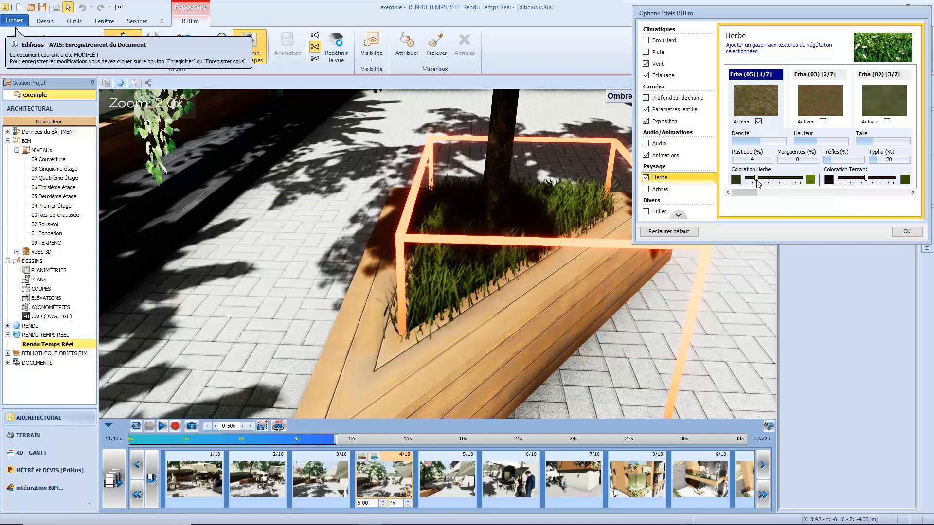
{"action": "left_click", "coordinate": [758, 160]}
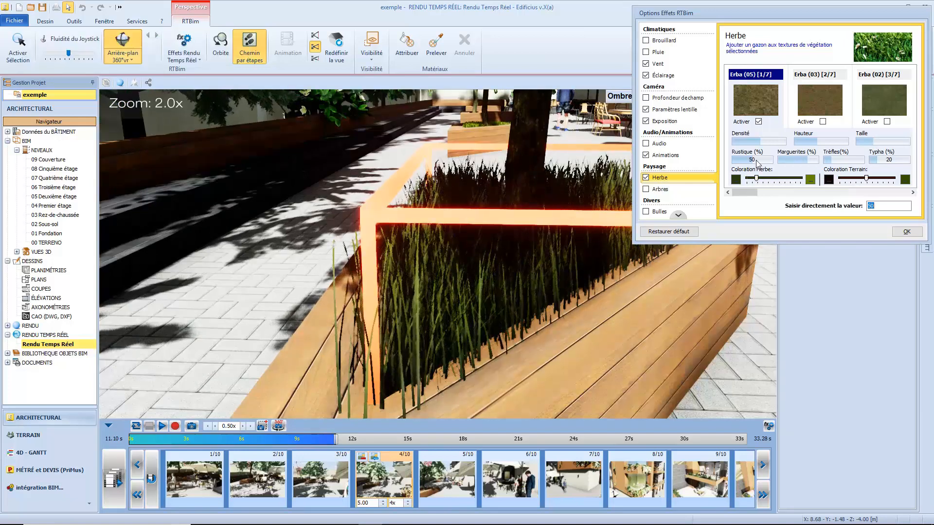
{"action": "left_click", "coordinate": [741, 160]}
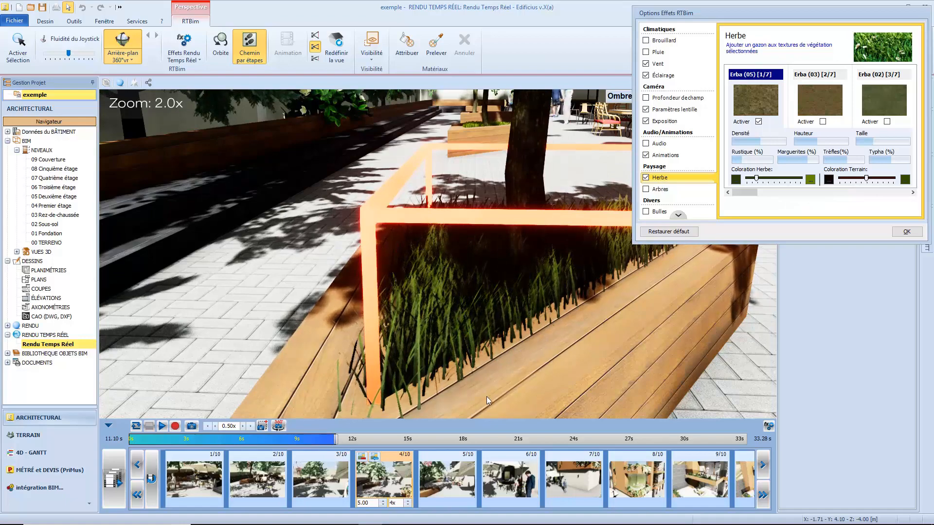
- Return to the terrace view without the effects options and play the Ombres sun animation for 13/09/2017
{"action": "left_click", "coordinate": [374, 487]}
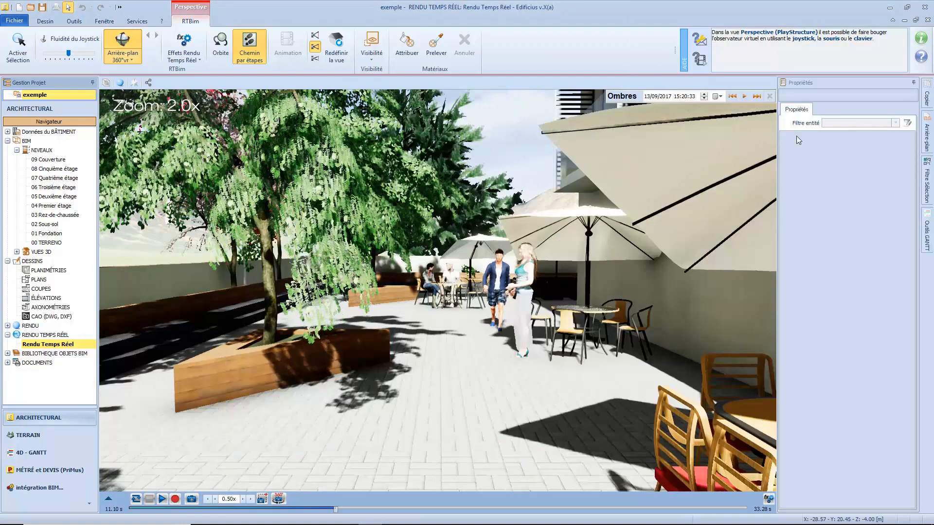
{"action": "left_click", "coordinate": [745, 97]}
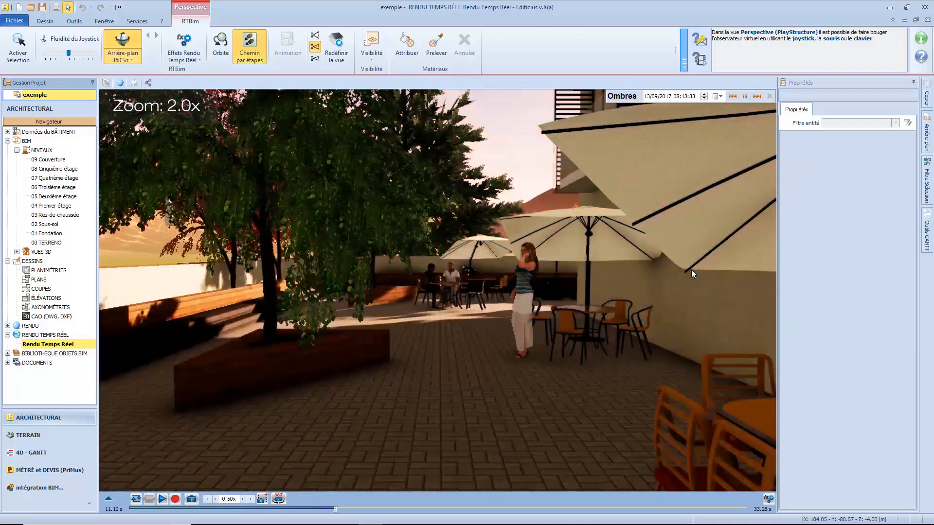
{"action": "mouse_move", "coordinate": [746, 100]}
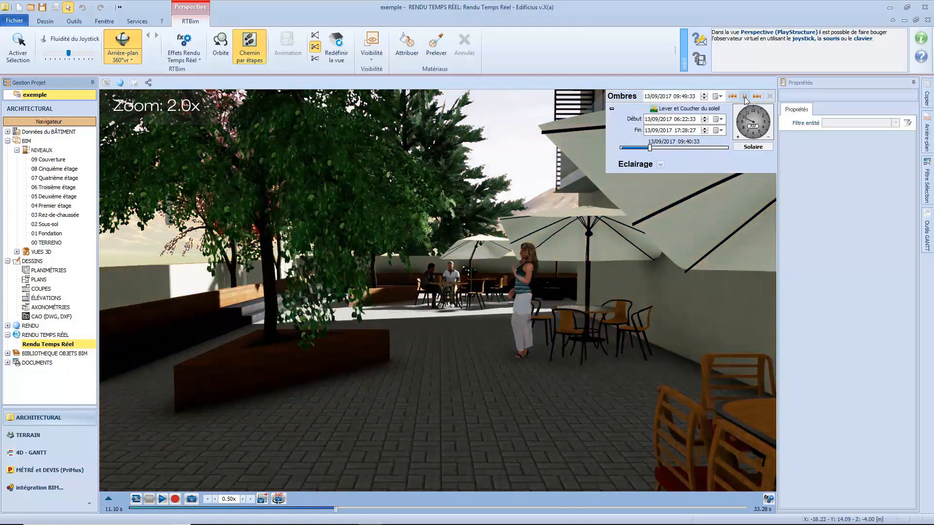